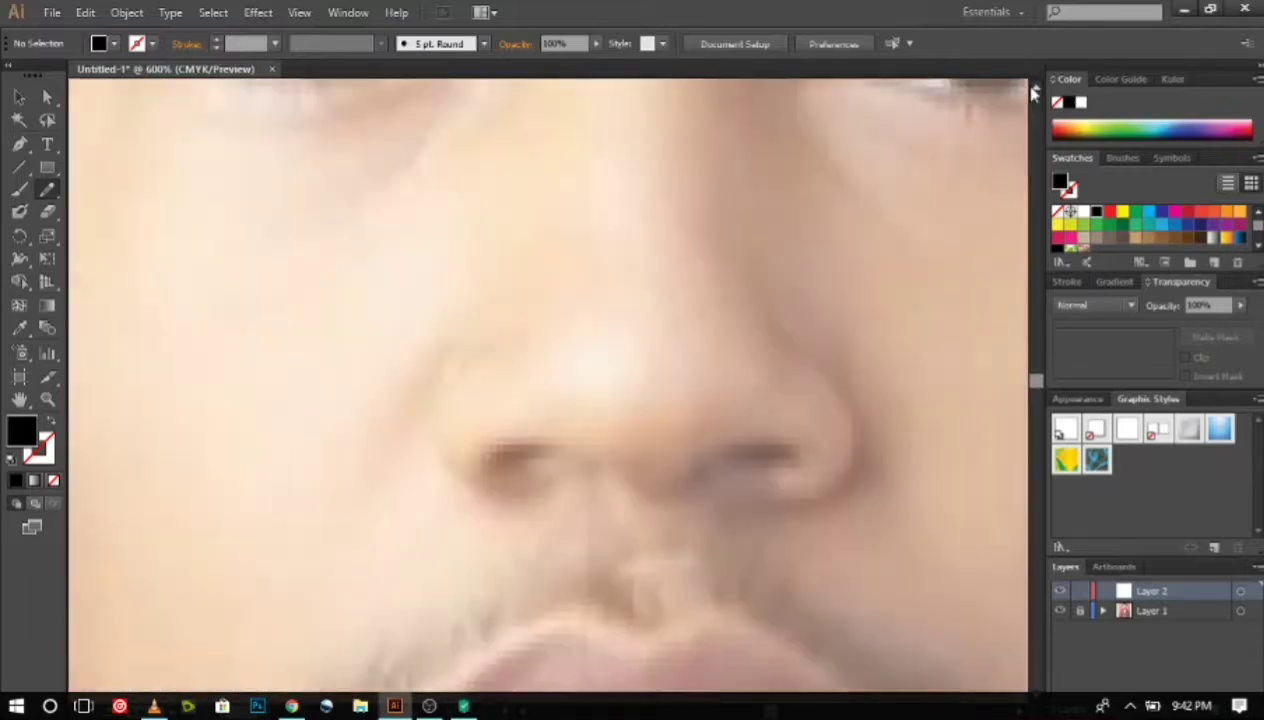
scroll(600, 380, "up", 3)
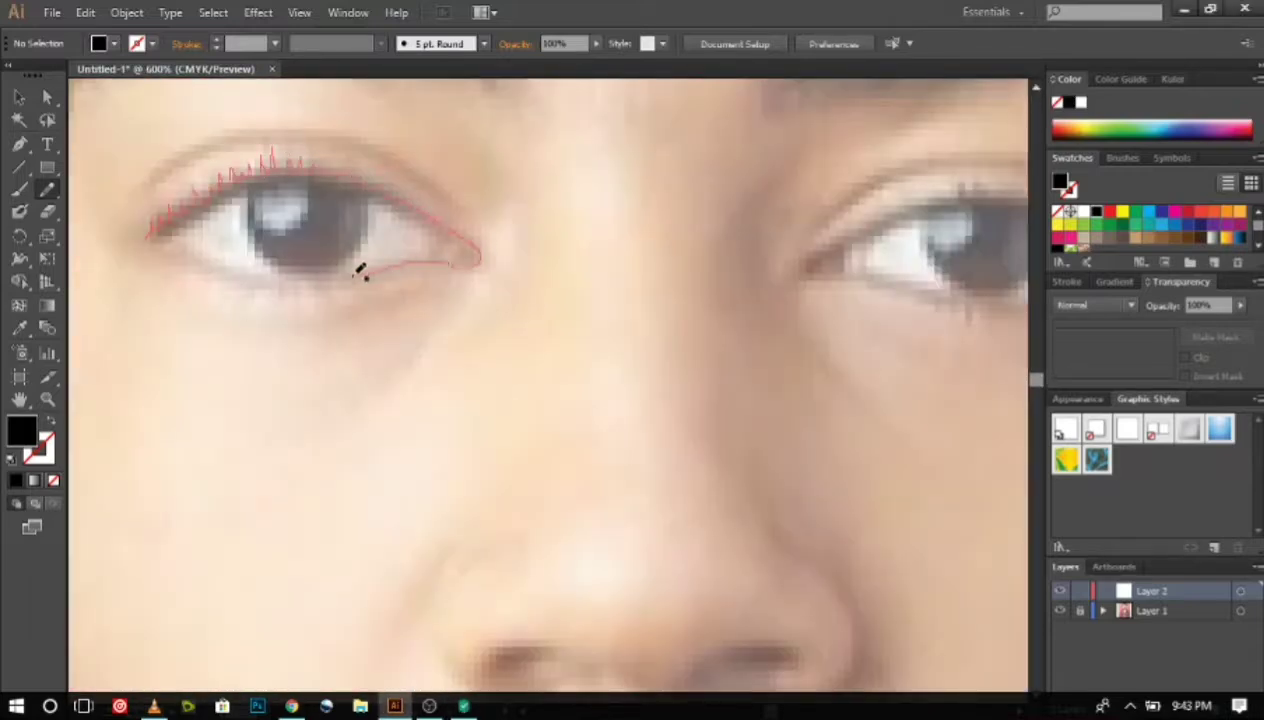
Trace the lower eyelid to the inner corner and the crease above the upper eyelid
left_click_drag(356, 268, 247, 264)
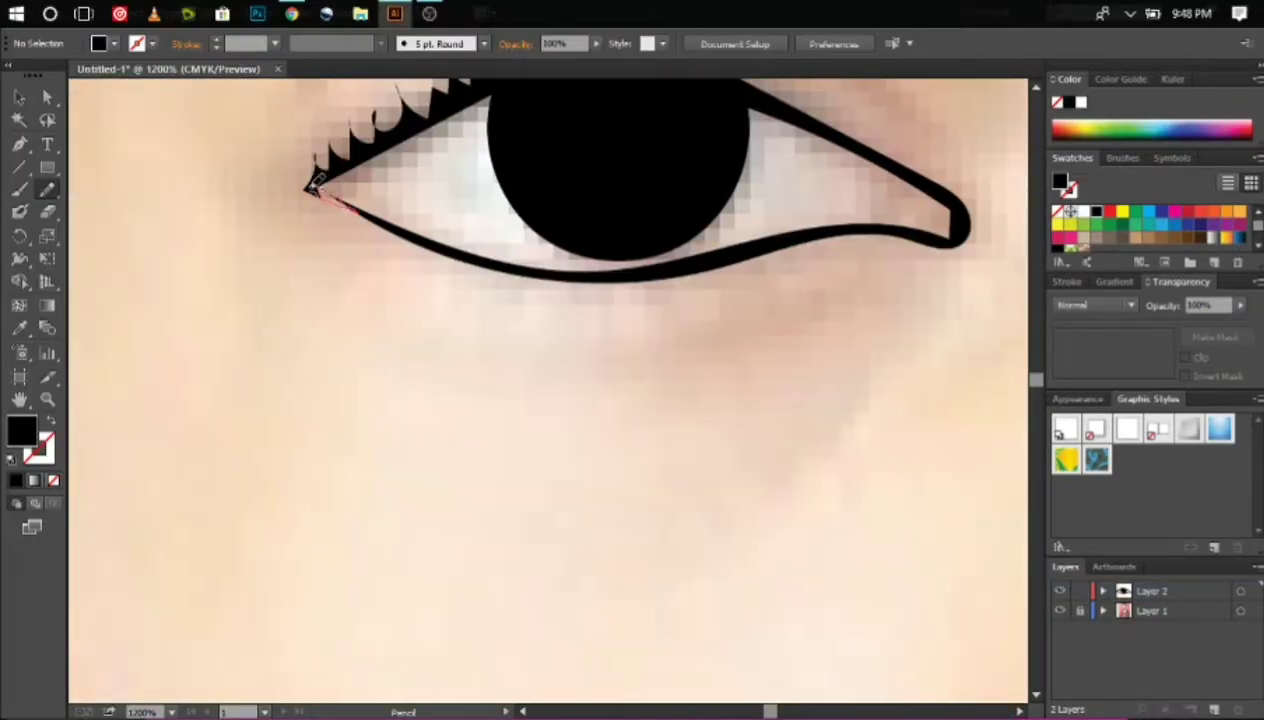
mouse_move(375, 348)
left_mouse_down()
mouse_move(795, 368)
mouse_move(503, 252)
left_mouse_up()
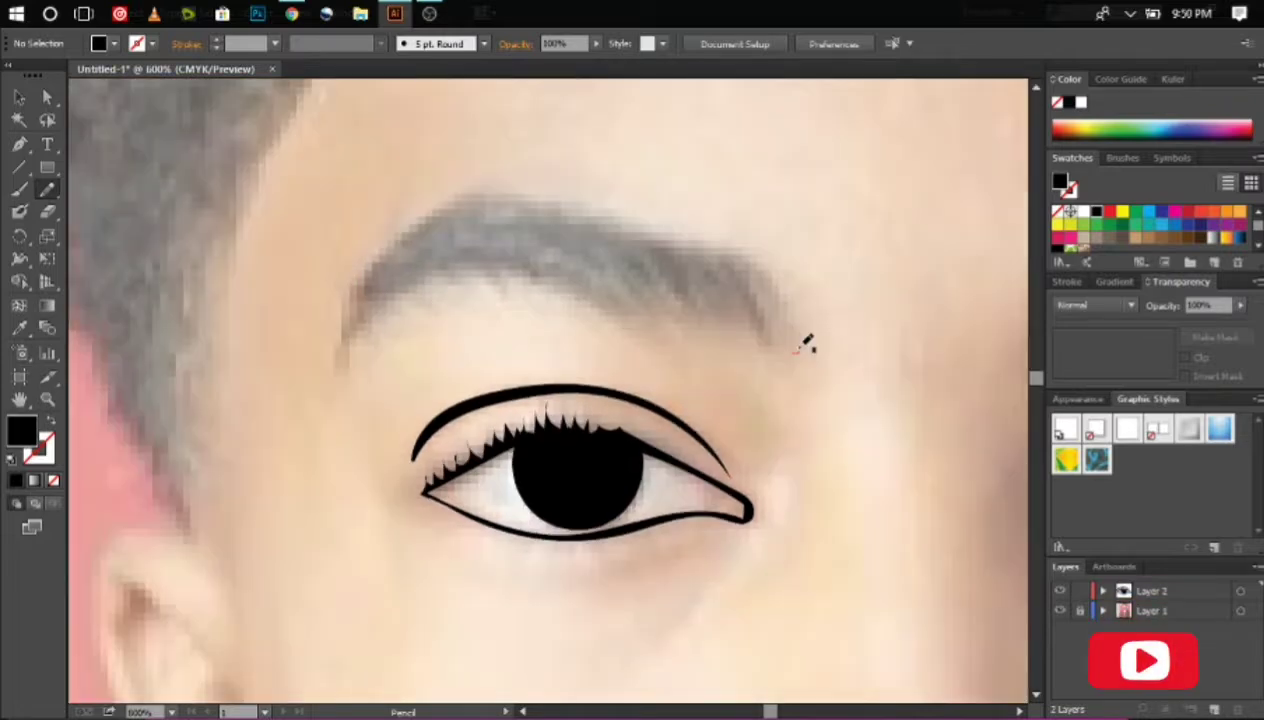
Draw the eyebrow as a filled black shape with rough, hair-textured edges
mouse_move(807, 344)
left_mouse_down()
mouse_move(714, 247)
mouse_move(508, 192)
mouse_move(339, 339)
mouse_move(567, 258)
mouse_move(800, 345)
left_mouse_up()
key("ctrl+equal")
left_click_drag(545, 125, 672, 178)
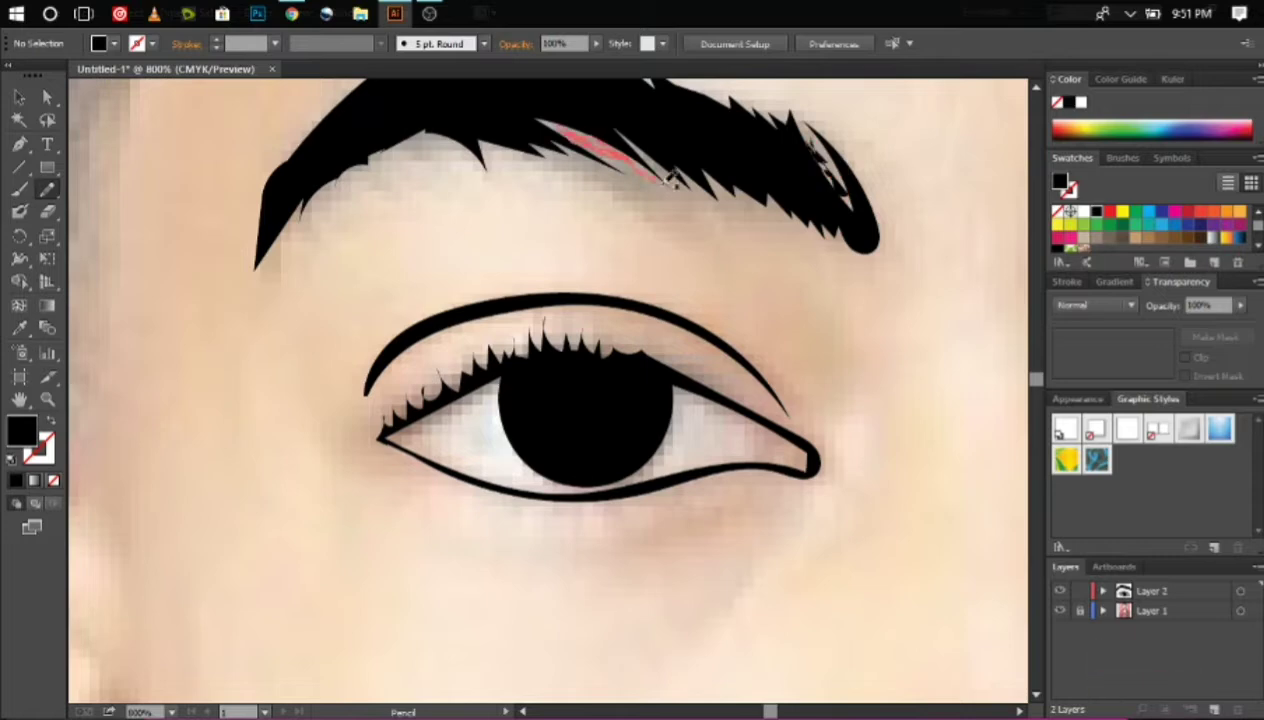
mouse_move(256, 266)
left_mouse_down()
mouse_move(305, 195)
mouse_move(400, 140)
mouse_move(558, 150)
left_mouse_up()
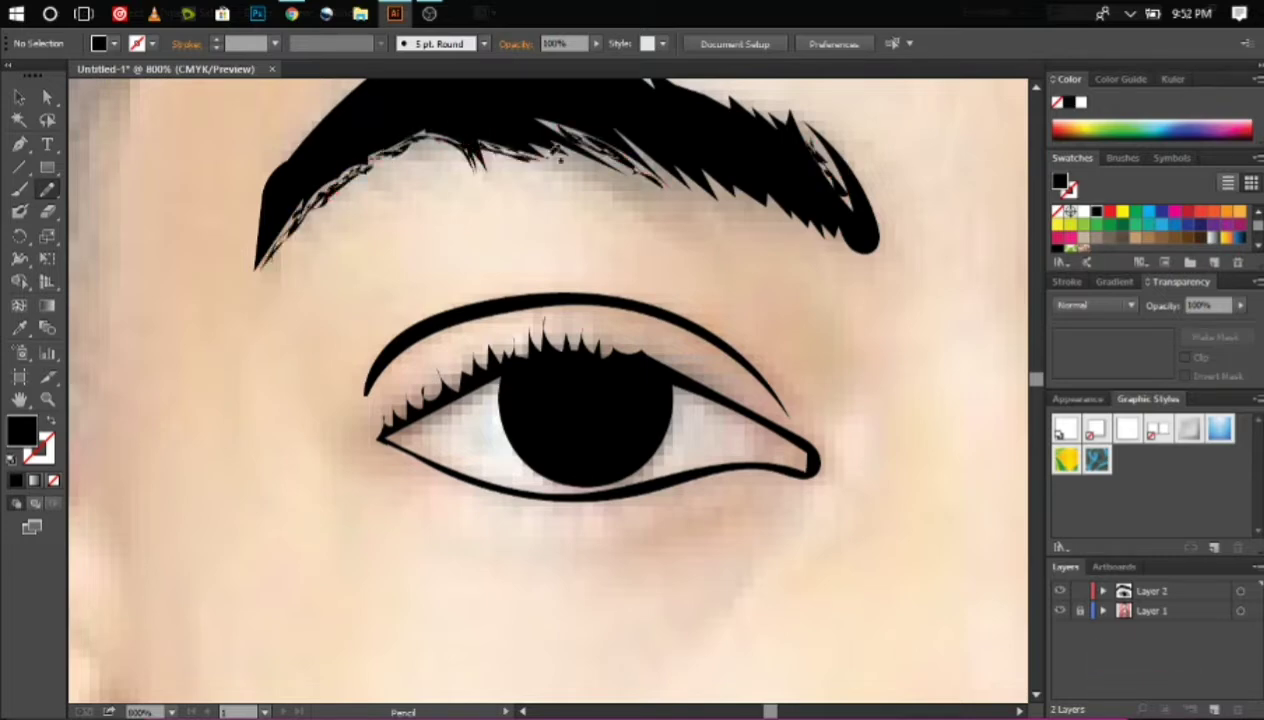
left_click_drag(705, 182, 770, 250)
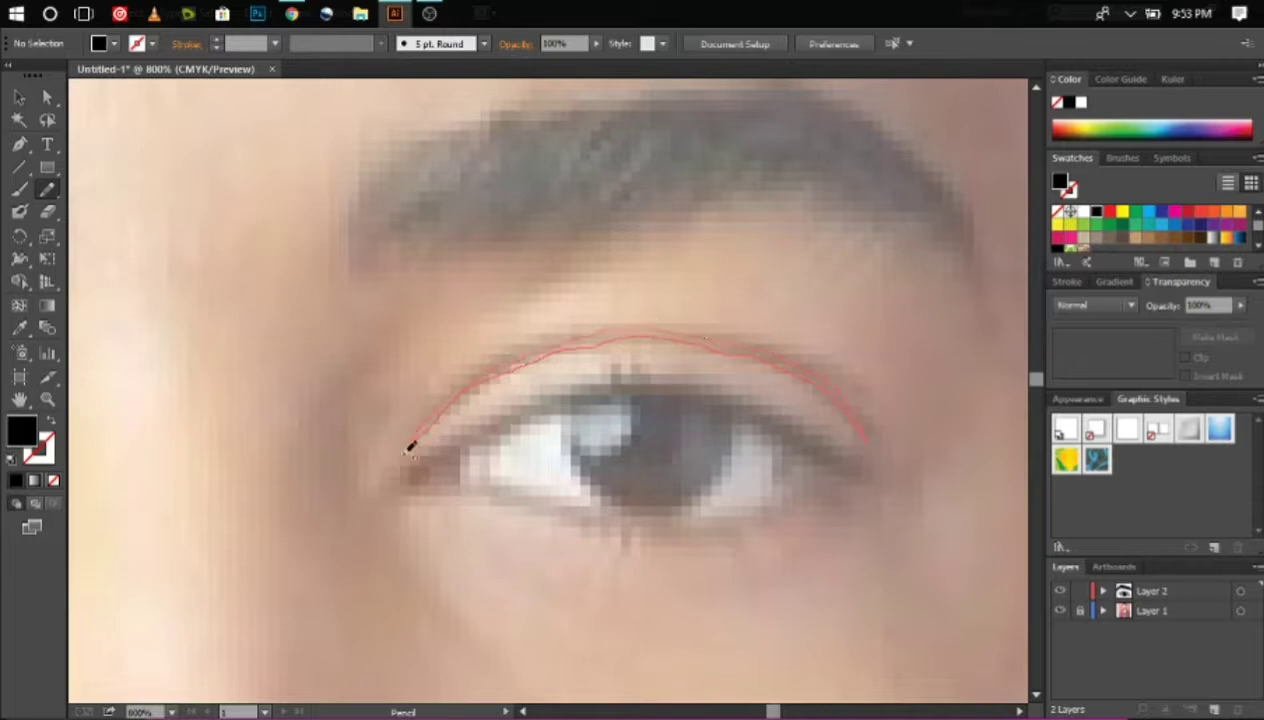
Trace the outline of the second eye in black
mouse_move(401, 482)
left_mouse_down()
mouse_move(620, 365)
mouse_move(410, 480)
left_mouse_up()
left_click_drag(727, 478, 560, 412)
scroll(400, 400, "up", 3)
left_click_drag(345, 412, 518, 293)
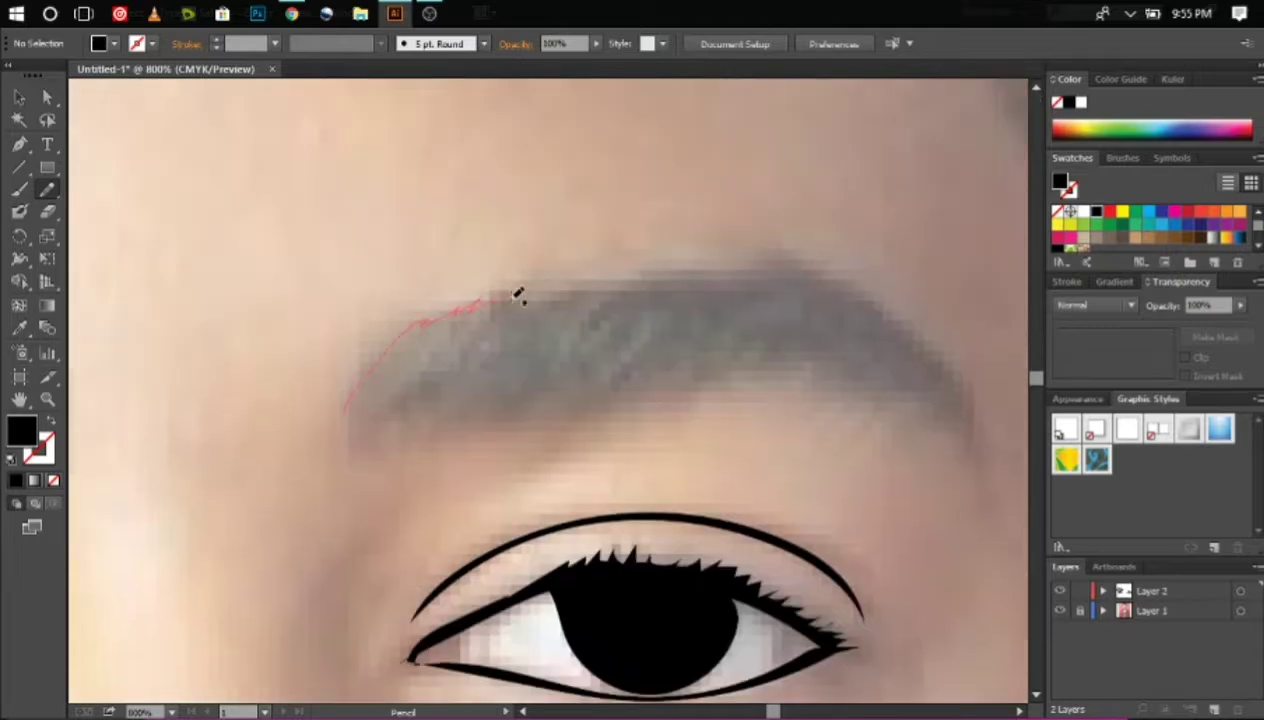
Draw the second eyebrow as a filled shape, roughening its top and reshaping its lower edge
left_click_drag(522, 395, 345, 412)
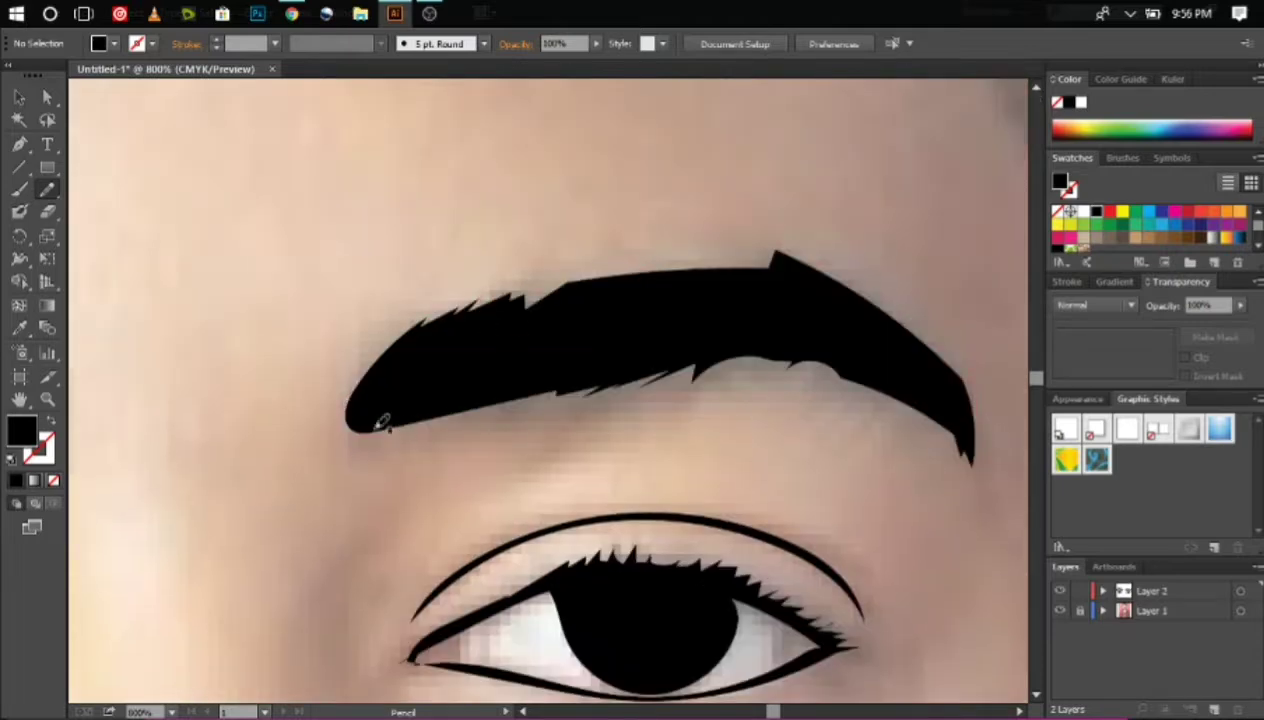
left_click_drag(585, 288, 770, 258)
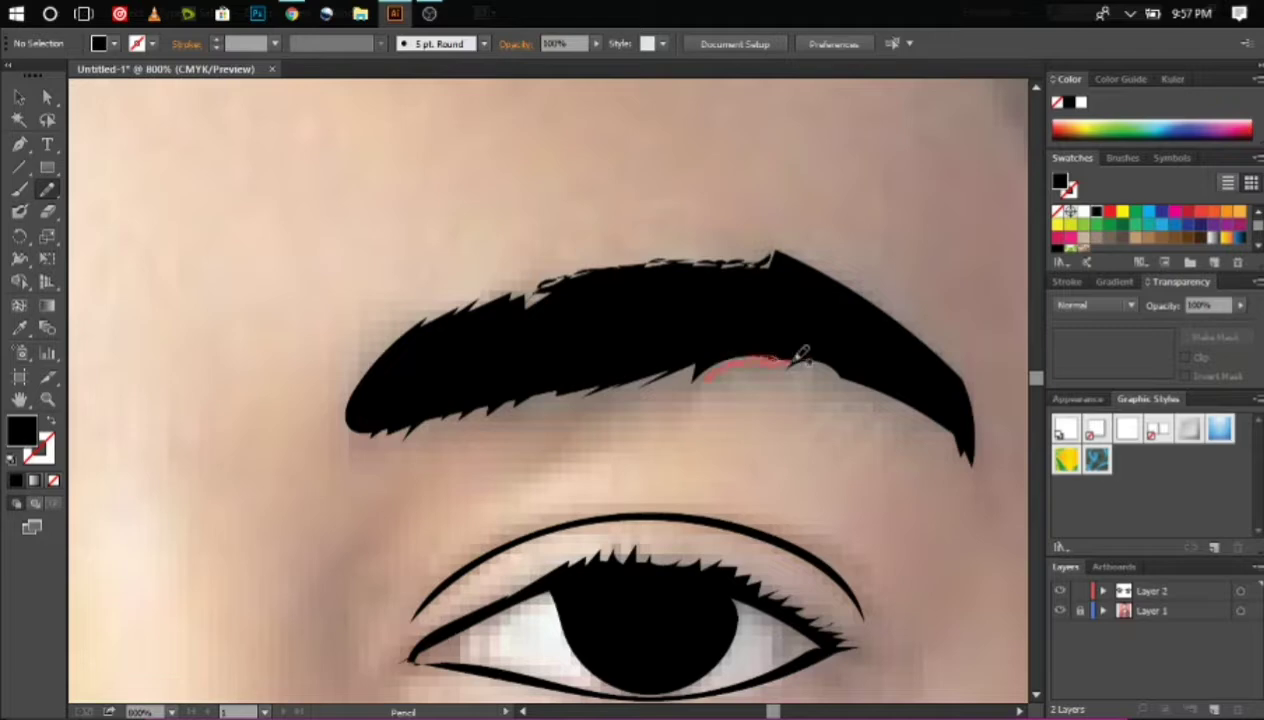
left_click_drag(893, 392, 899, 397)
left_click_drag(788, 358, 790, 360)
Draw the left nostril as a filled black shape
scroll(790, 360, "down", 2)
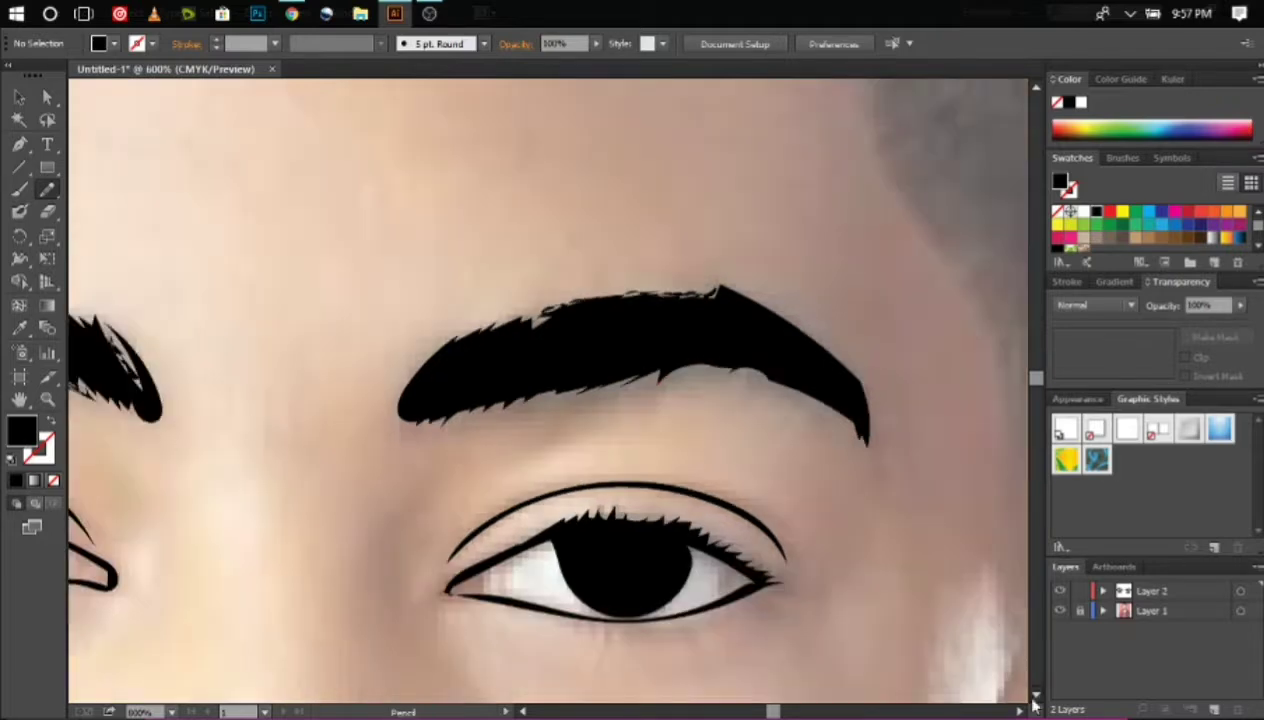
scroll(417, 392, "down", 5)
left_click_drag(425, 390, 440, 392)
Lock the photo layer (Layer 1) against edits
scroll(655, 401, "up", 4)
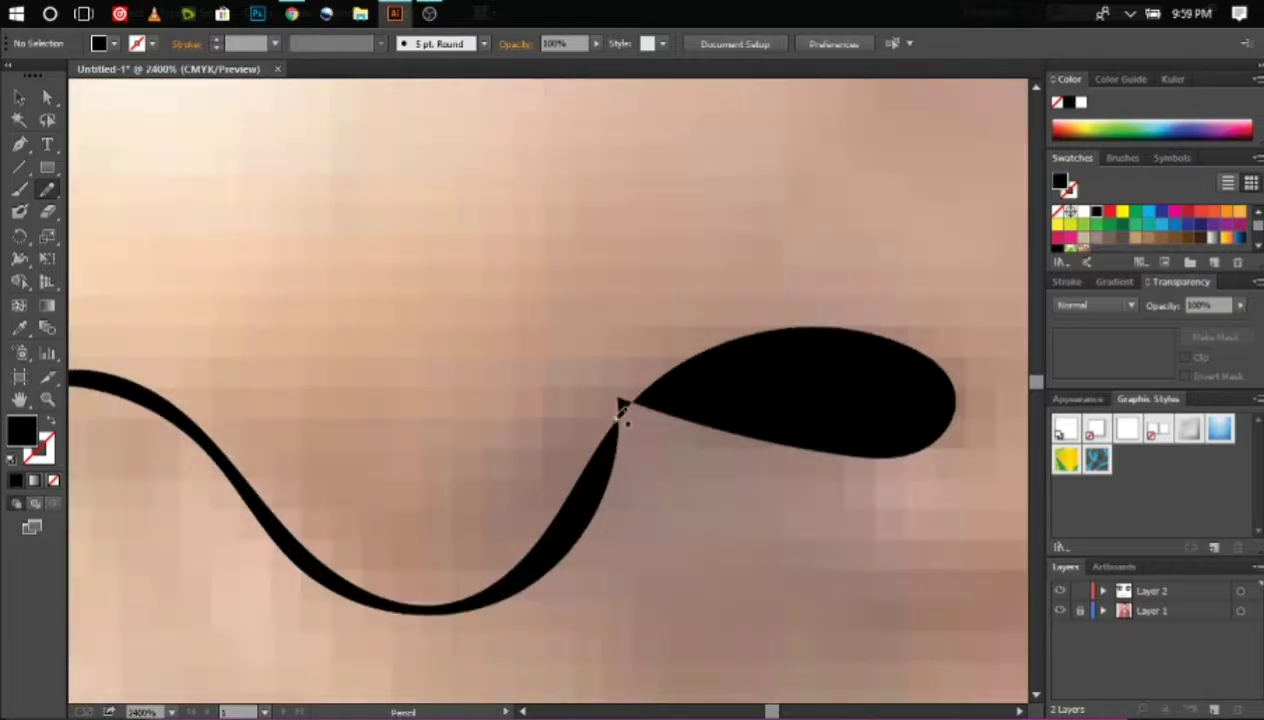
scroll(615, 593, "down", 3)
left_click(20, 96)
left_click(748, 155)
key("ctrl+2")
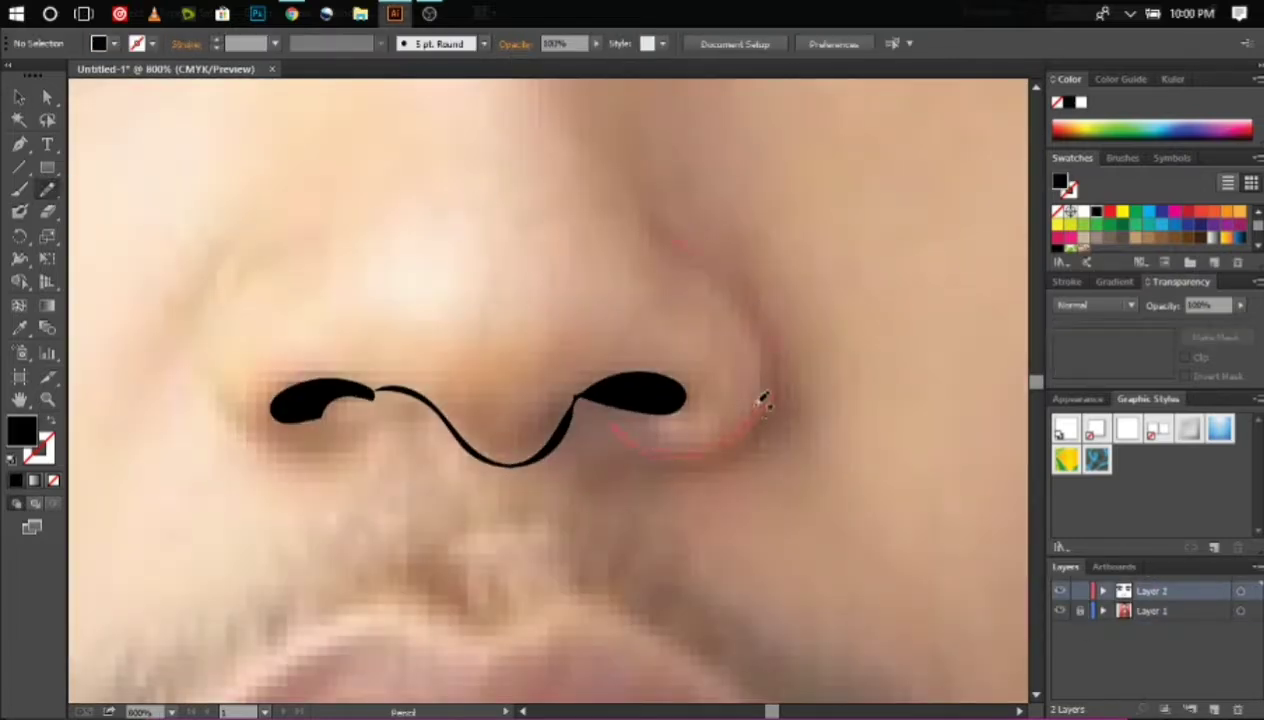
Trace the outer curves of the right and left nostrils
left_click_drag(679, 240, 679, 240)
left_click_drag(383, 416, 252, 245)
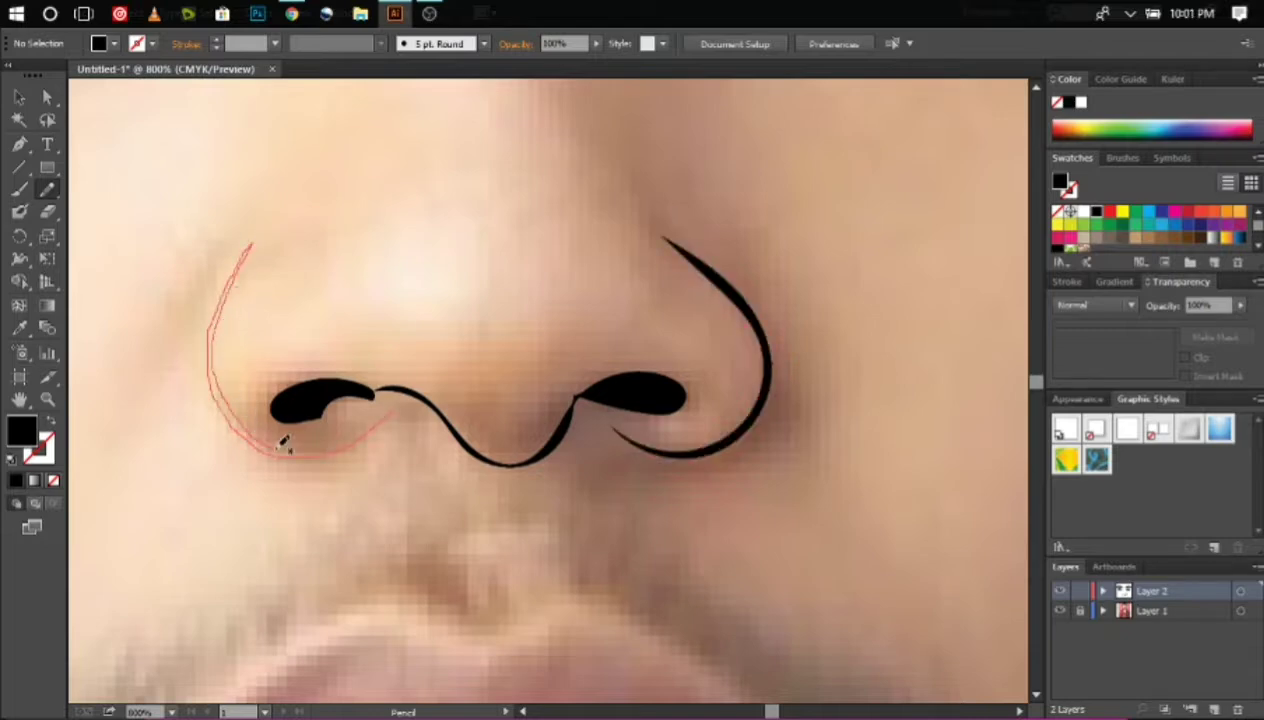
left_click_drag(284, 444, 388, 404)
scroll(545, 351, "down", 3)
scroll(560, 455, "up", 3)
Trace the upper and lower lips, undoing the lower-lip stroke and redrawing where the lips meet
mouse_move(150, 468)
left_mouse_down()
mouse_move(372, 318)
mouse_move(147, 466)
mouse_move(253, 558)
left_mouse_up()
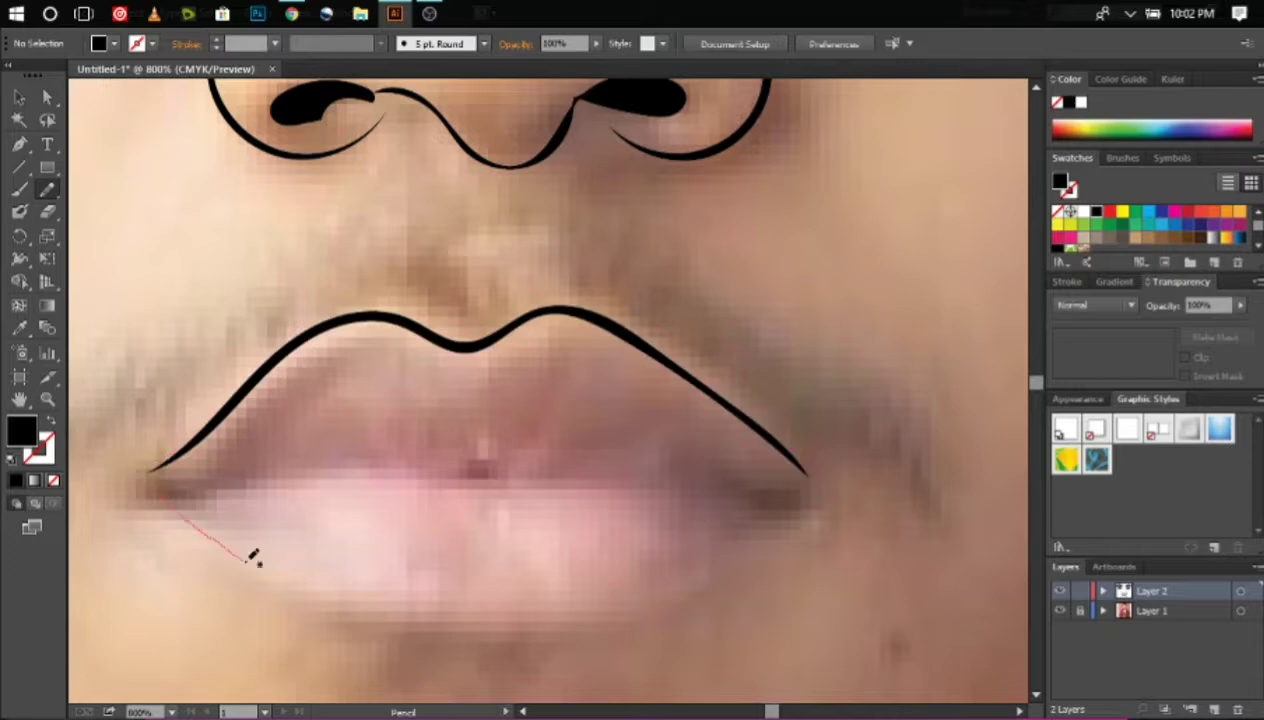
mouse_move(536, 614)
left_mouse_down()
mouse_move(226, 528)
mouse_move(160, 462)
left_mouse_up()
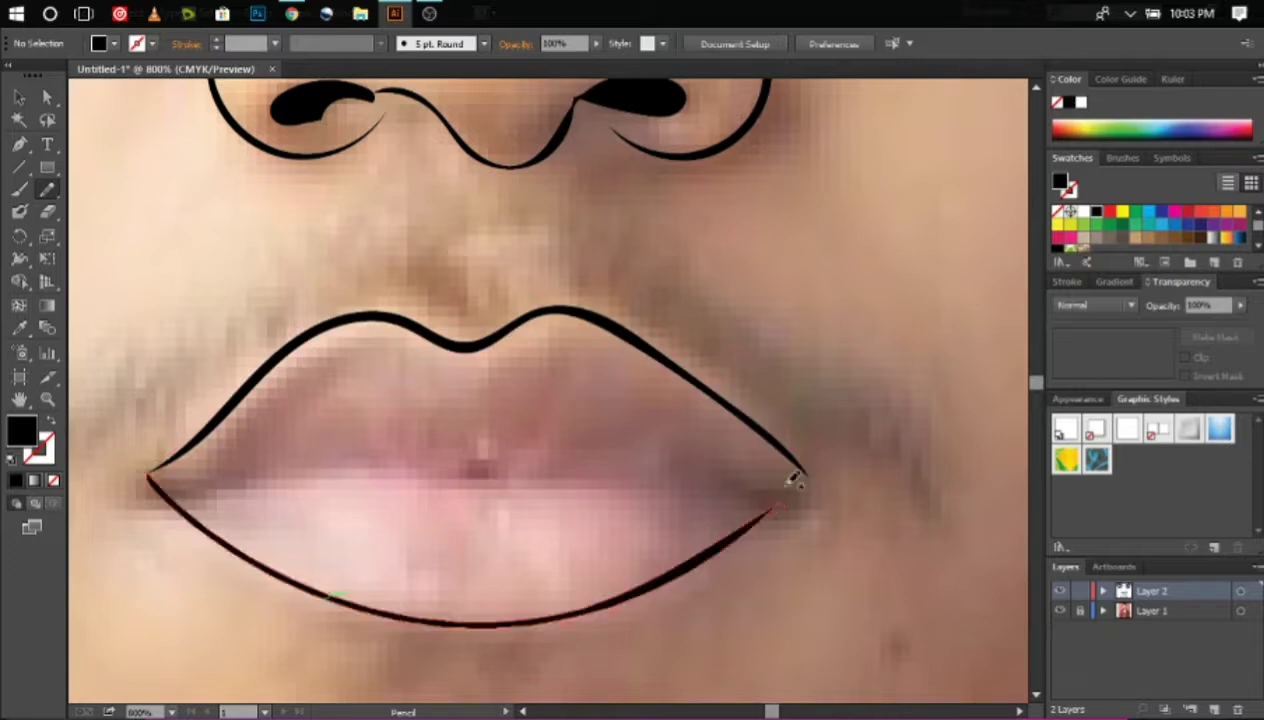
key("ctrl+equal")
left_click_drag(905, 553, 938, 512)
key("ctrl+minus")
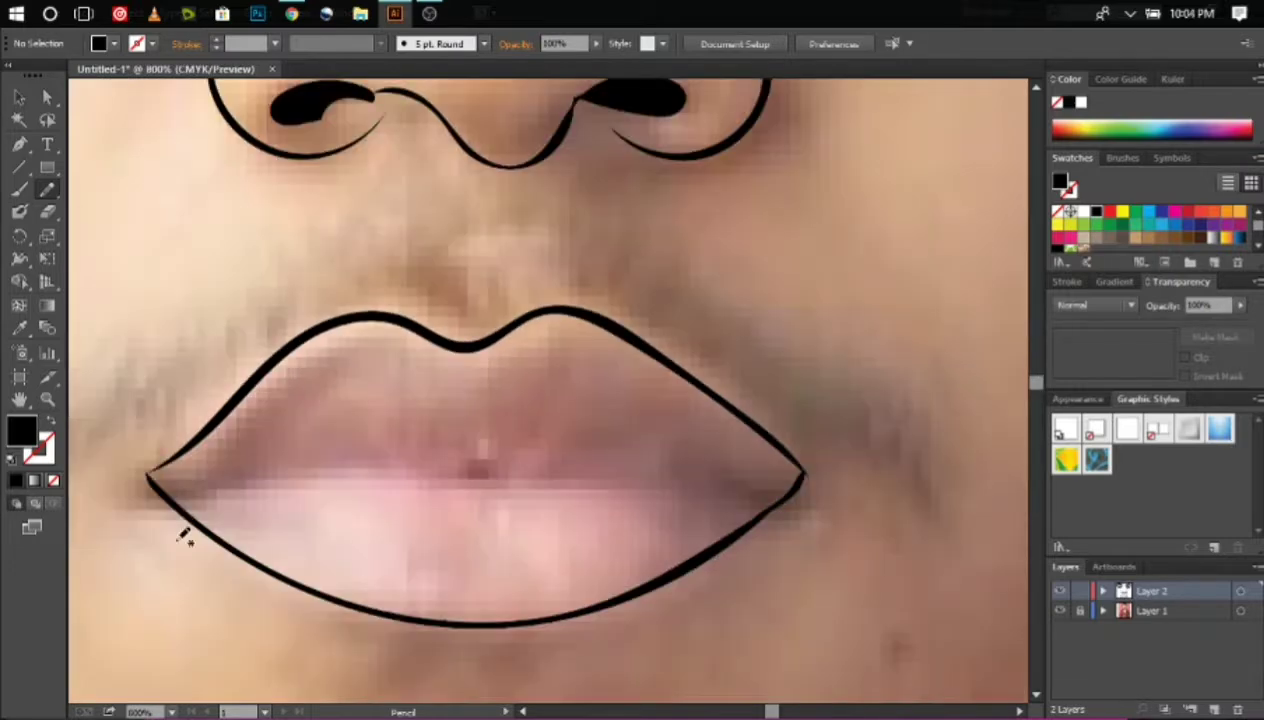
key("ctrl+z")
key("ctrl+minus")
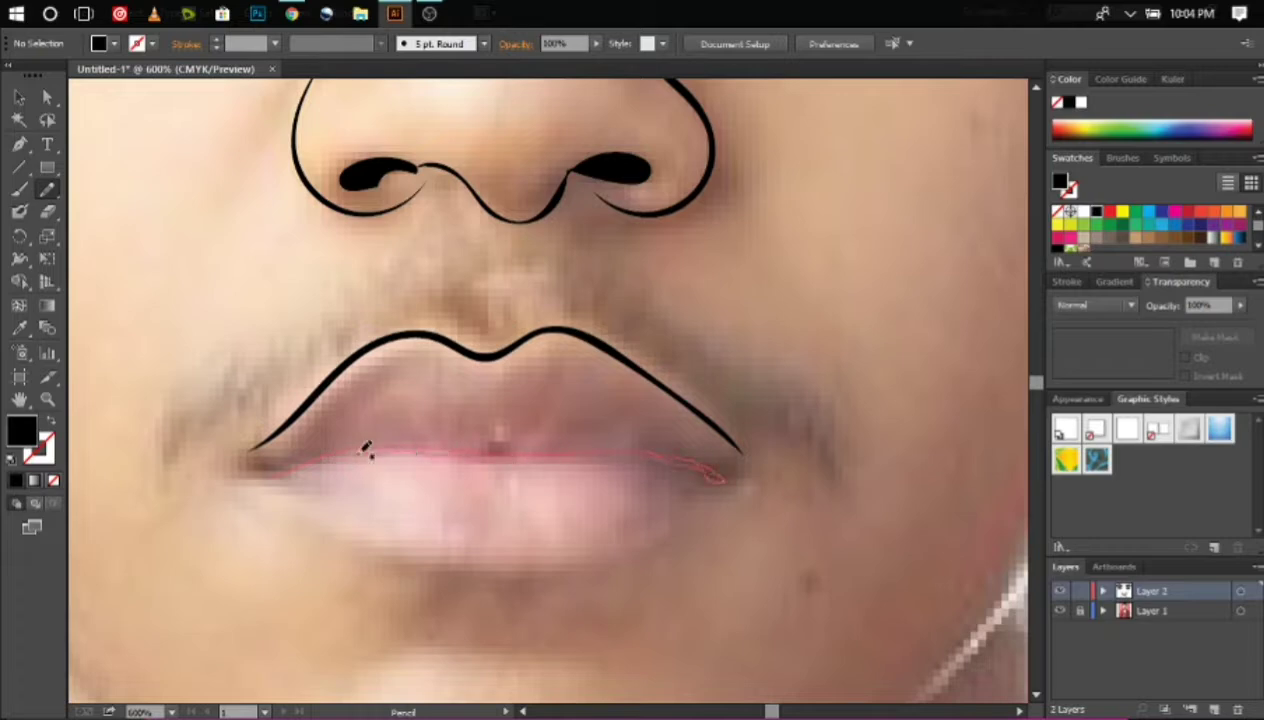
left_click_drag(364, 450, 262, 468)
Draw short mustache hairs left of the lip corner
scroll(711, 423, "up", 1)
scroll(931, 494, "up", 2)
scroll(274, 550, "down", 2)
scroll(274, 550, "up", 2)
scroll(401, 615, "down", 4)
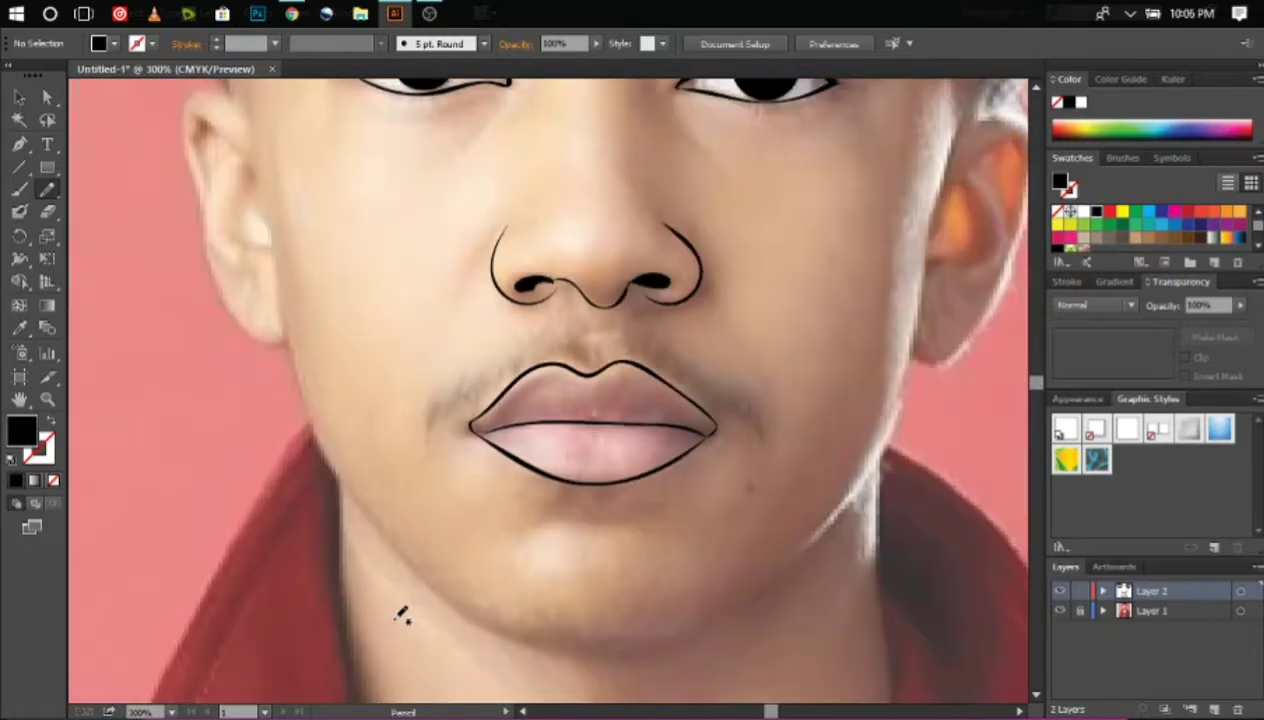
key("ctrl+plus")
key("ctrl+plus")
mouse_move(319, 420)
left_mouse_down()
mouse_move(302, 475)
mouse_move(350, 433)
left_mouse_up()
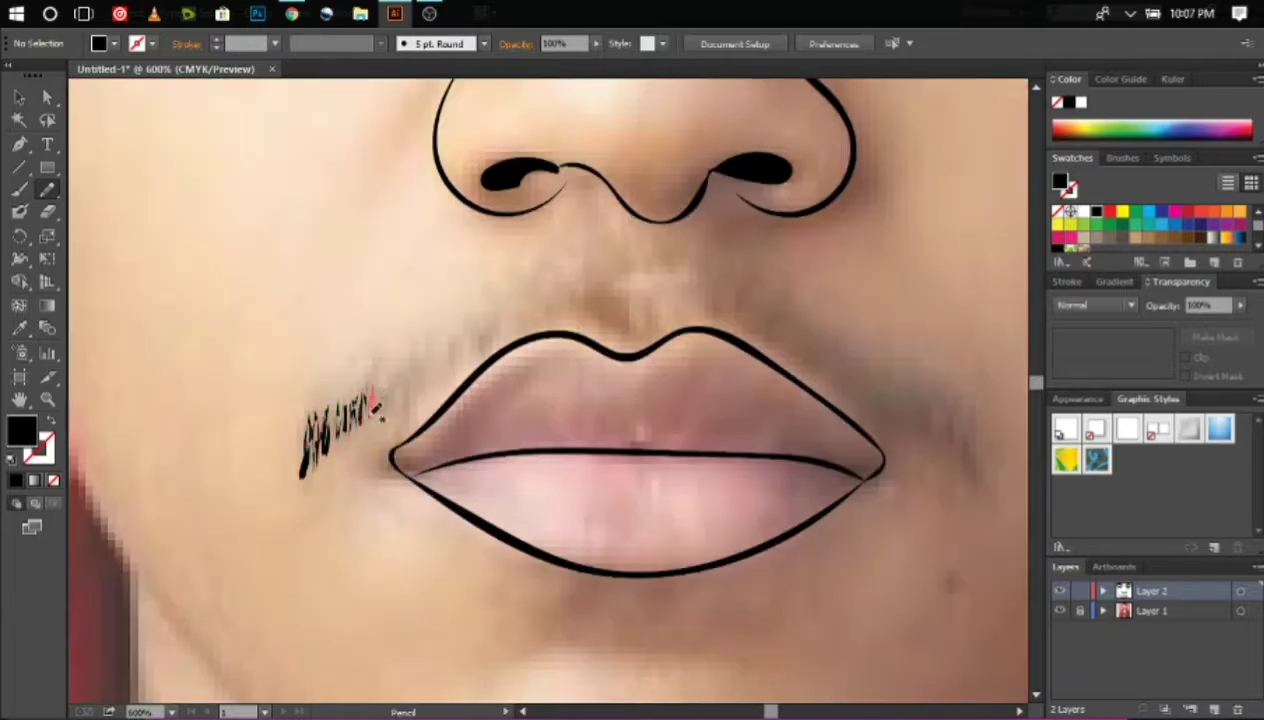
mouse_move(385, 392)
left_mouse_down()
mouse_move(376, 420)
mouse_move(394, 404)
left_mouse_up()
left_click_drag(418, 362, 410, 390)
left_click_drag(433, 348, 424, 380)
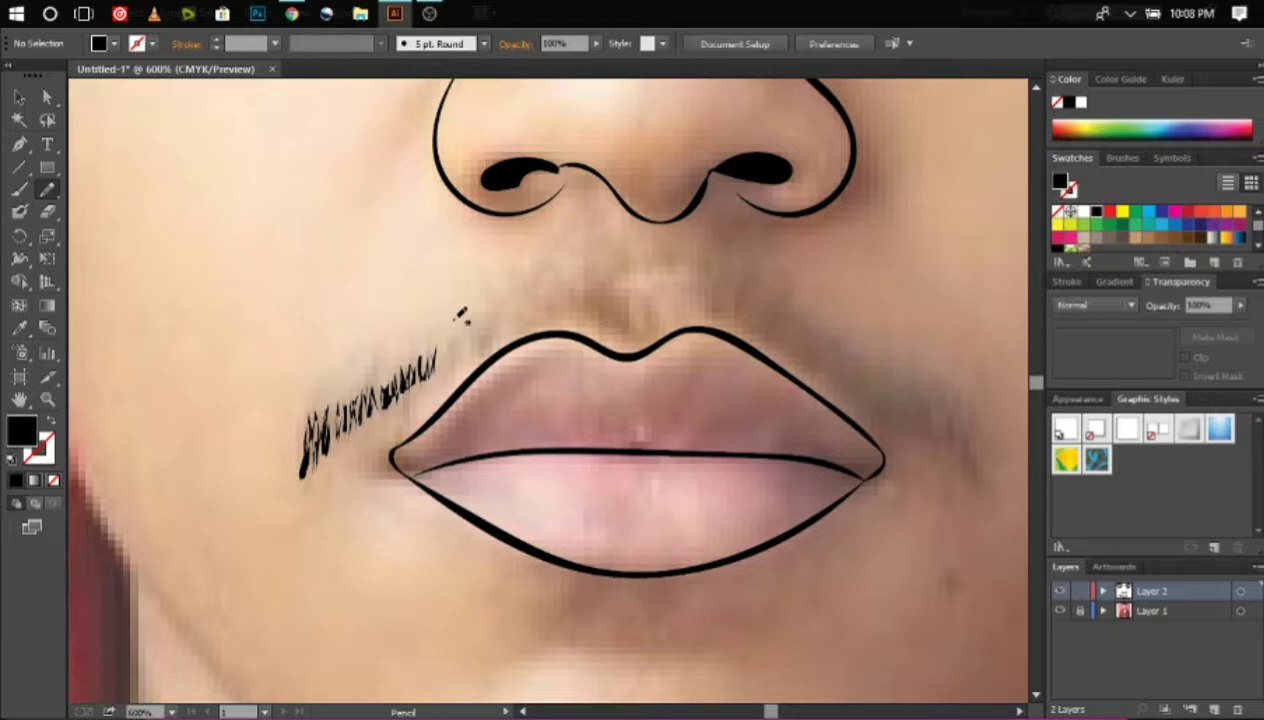
Extend the left mustache with short hairs toward the upper lip's peak
key("ctrl+plus")
left_click_drag(416, 318, 411, 342)
left_click_drag(474, 288, 468, 316)
mouse_move(488, 280)
left_mouse_down()
mouse_move(482, 305)
mouse_move(496, 300)
left_mouse_up()
mouse_move(522, 265)
left_mouse_down()
mouse_move(518, 294)
mouse_move(547, 284)
left_mouse_up()
left_click_drag(564, 260, 560, 287)
left_click_drag(577, 265, 574, 292)
Draw the right-side mustache with short hair strokes running toward the lip's centre
scroll(645, 310, "right", 5)
left_click_drag(840, 440, 837, 478)
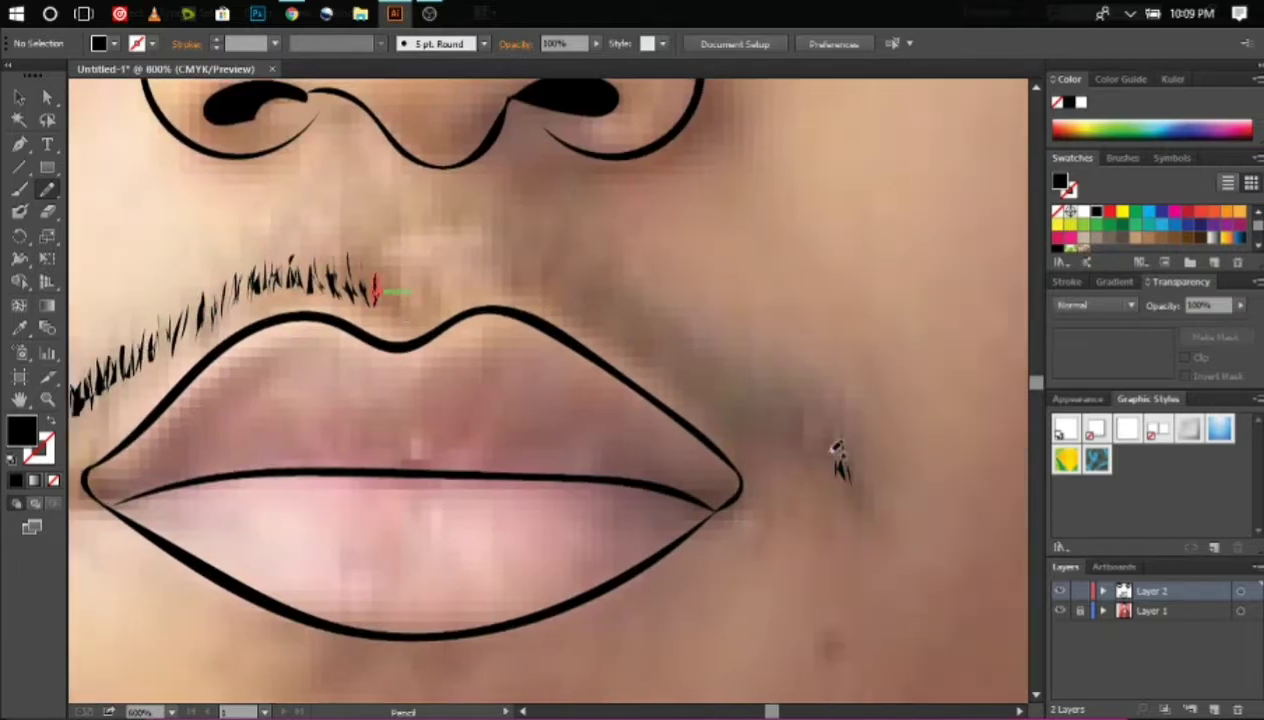
left_click_drag(814, 412, 810, 450)
mouse_move(792, 396)
left_mouse_down()
mouse_move(788, 436)
mouse_move(766, 428)
left_mouse_up()
left_click_drag(742, 378, 737, 410)
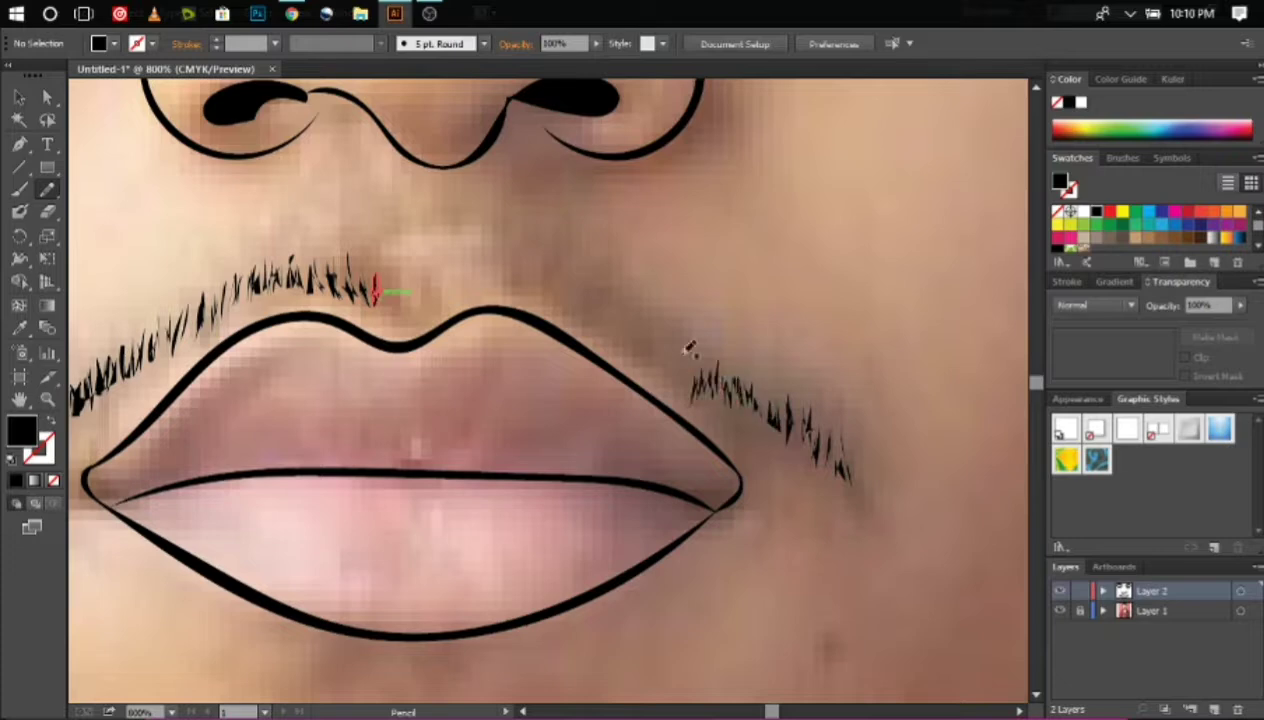
left_click_drag(682, 350, 678, 386)
mouse_move(664, 336)
left_mouse_down()
mouse_move(662, 362)
mouse_move(650, 352)
left_mouse_up()
left_click_drag(612, 306, 606, 332)
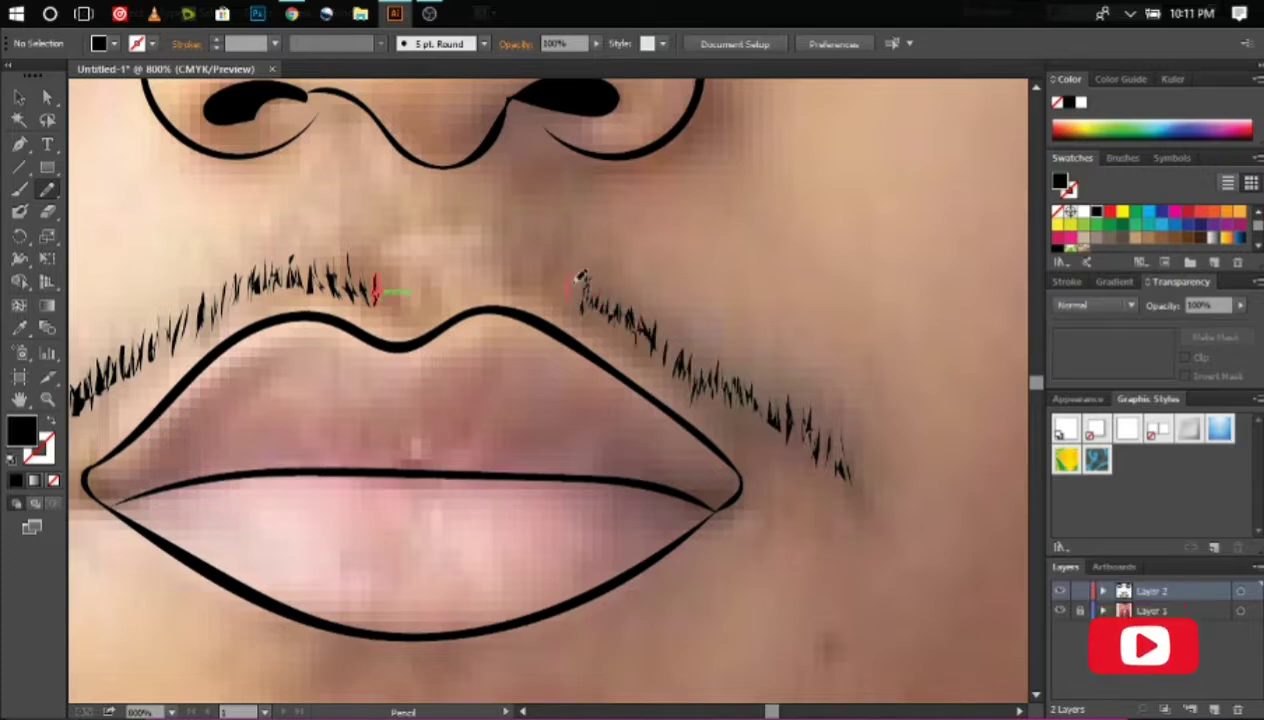
left_click_drag(580, 270, 574, 305)
left_click_drag(545, 255, 540, 285)
left_click_drag(518, 258, 514, 290)
mouse_move(440, 270)
left_mouse_down()
mouse_move(436, 292)
mouse_move(393, 302)
left_mouse_up()
Begin tracing the hairline across the forehead
key("ctrl+minus")
key("ctrl+minus")
key("ctrl+minus")
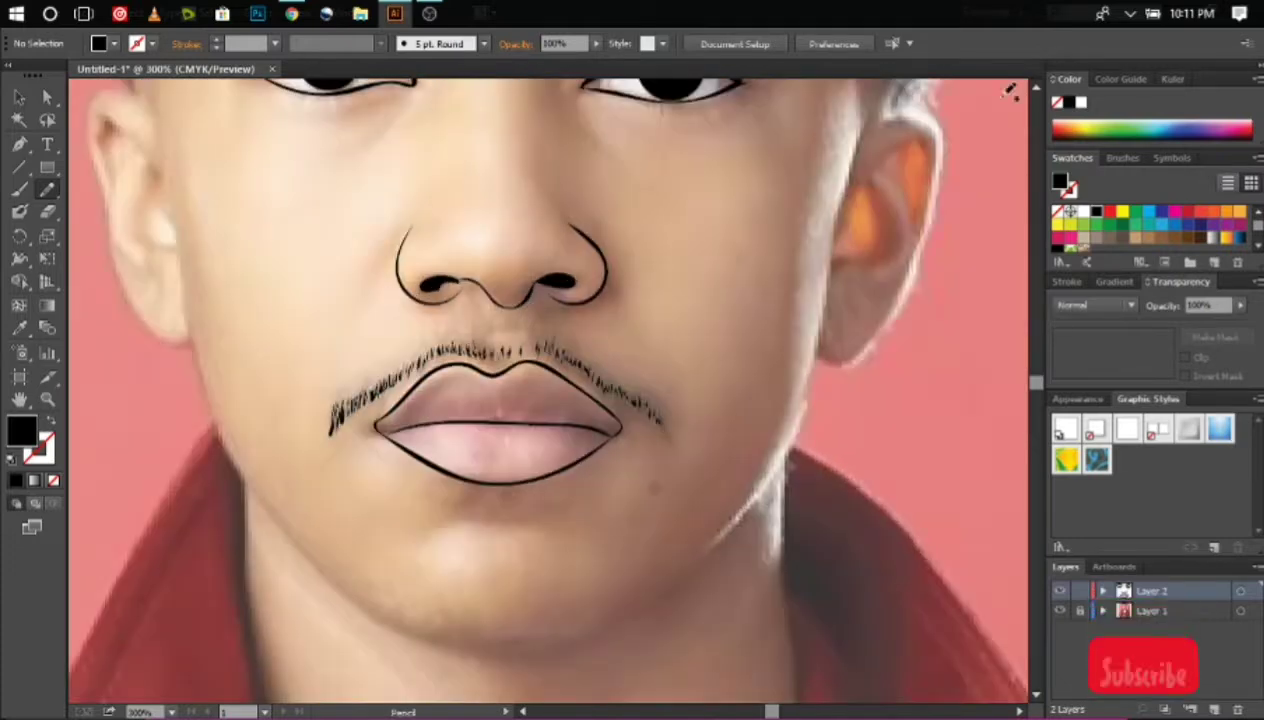
scroll(548, 390, "up", 8)
mouse_move(262, 495)
left_mouse_down()
mouse_move(330, 338)
mouse_move(702, 338)
mouse_move(795, 510)
left_mouse_up()
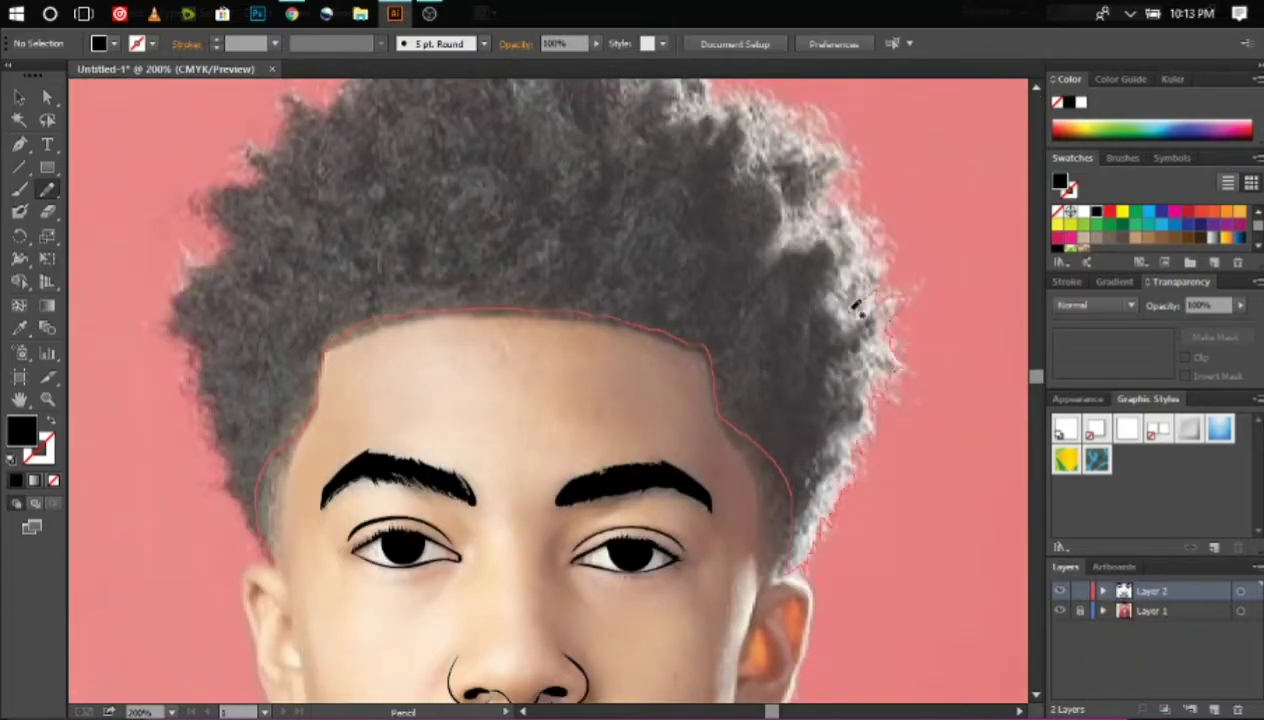
Close the hair outline into a black filled shape and fill the hair's left edge
left_click_drag(856, 306, 262, 495)
key("ctrl+plus")
scroll(222, 530, "down", 2)
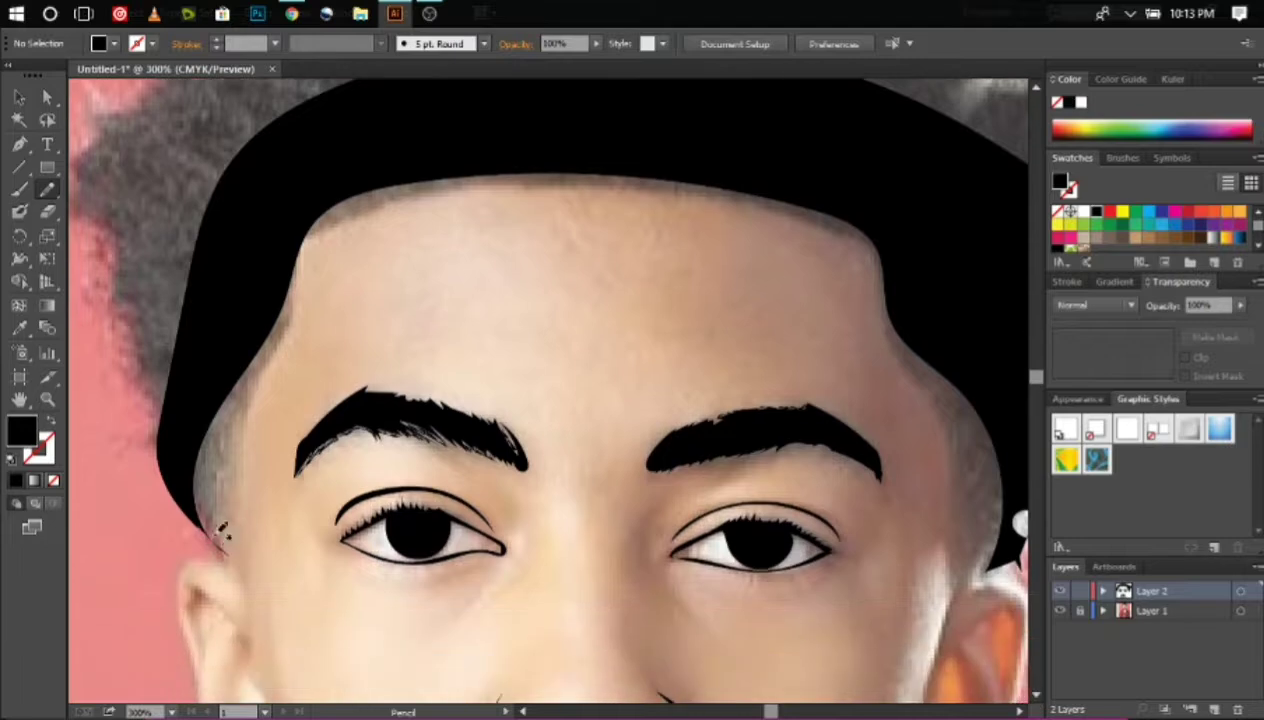
scroll(293, 548, "up", 3)
scroll(293, 548, "left", 3)
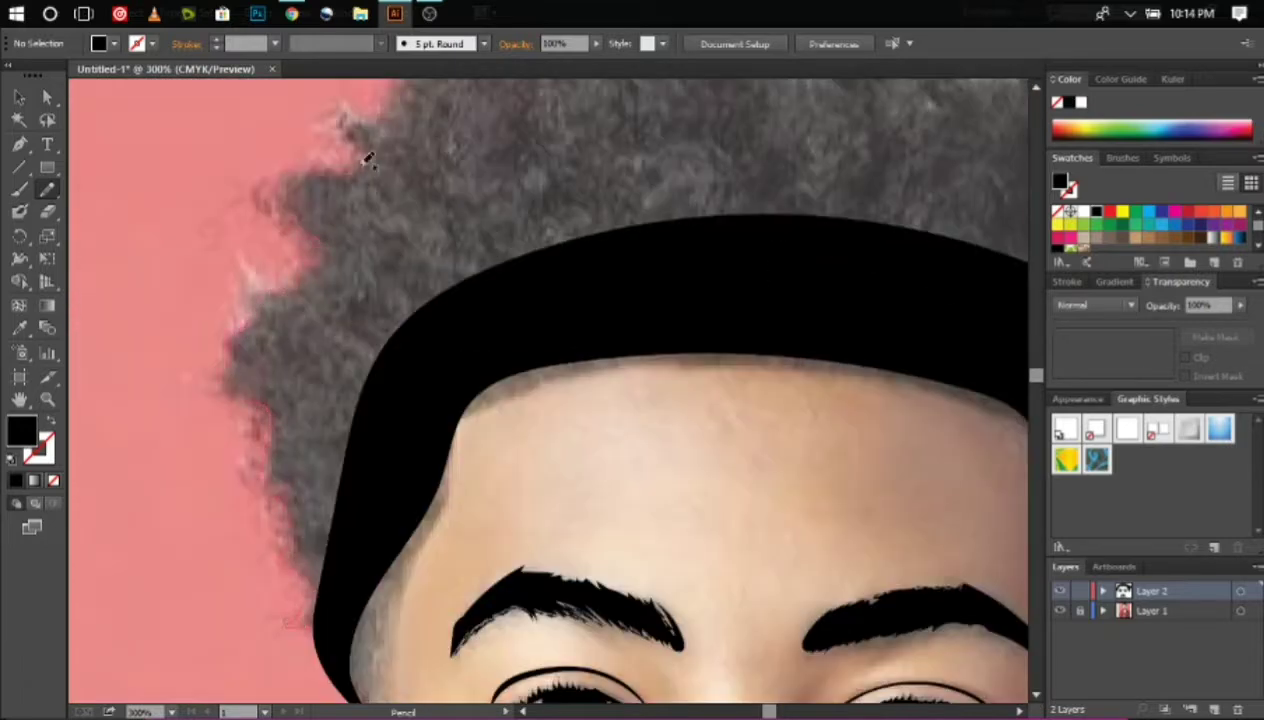
left_click_drag(368, 160, 325, 621)
Extend the black hair fill around the curls and finish the top outline
scroll(390, 333, "up", 3)
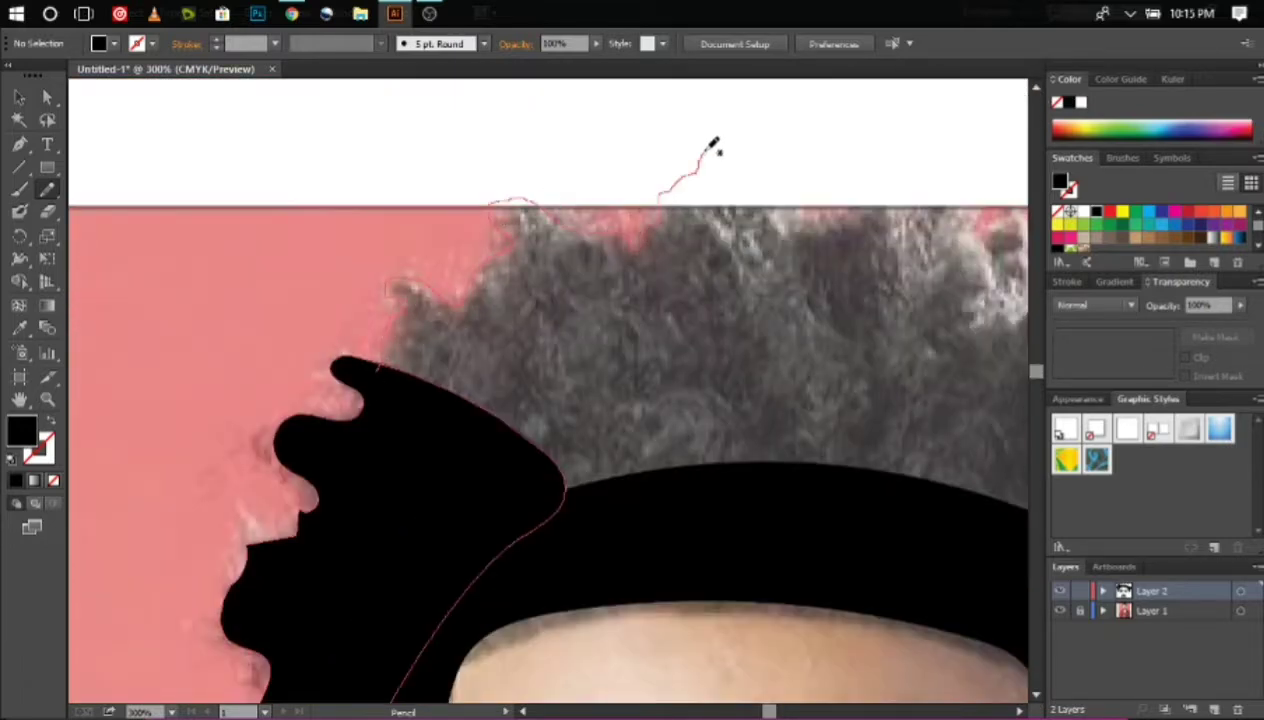
left_click_drag(713, 147, 466, 457)
scroll(466, 457, "right", 5)
left_click_drag(626, 155, 725, 215)
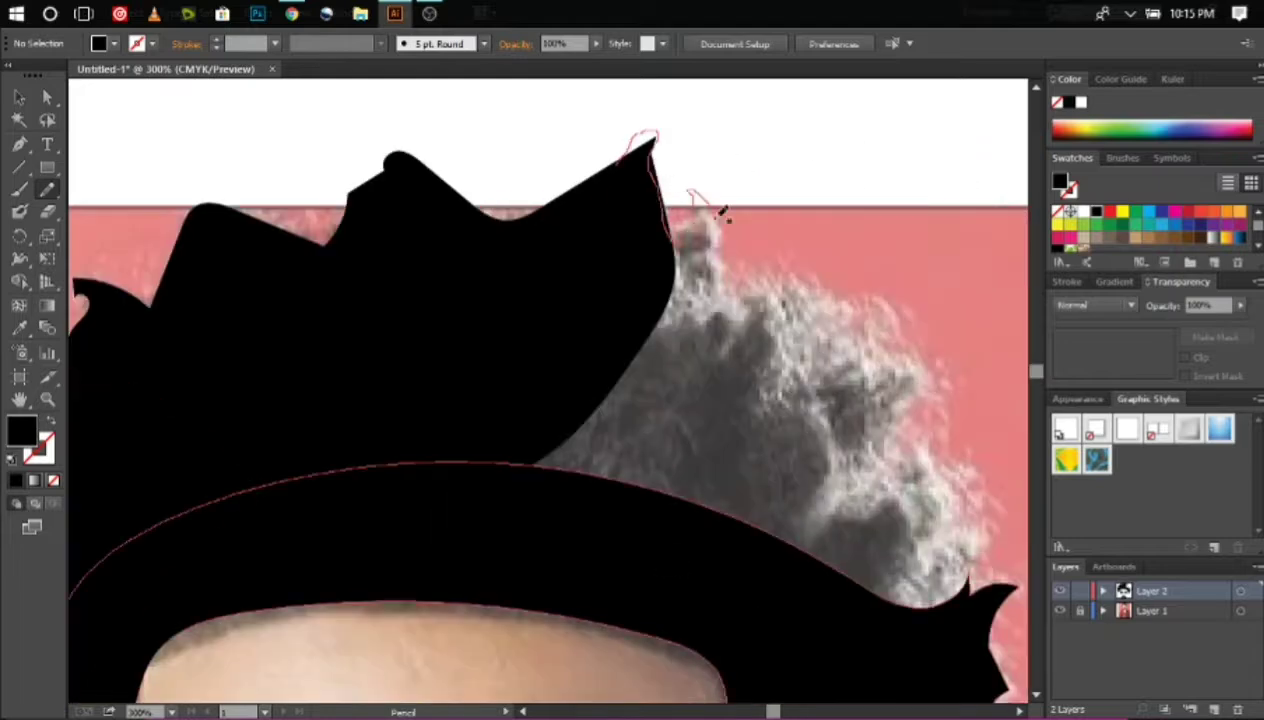
left_click_drag(988, 545, 564, 254)
Draw the first hair strands at the temple hairline with the whole artboard in view
key("ctrl+0")
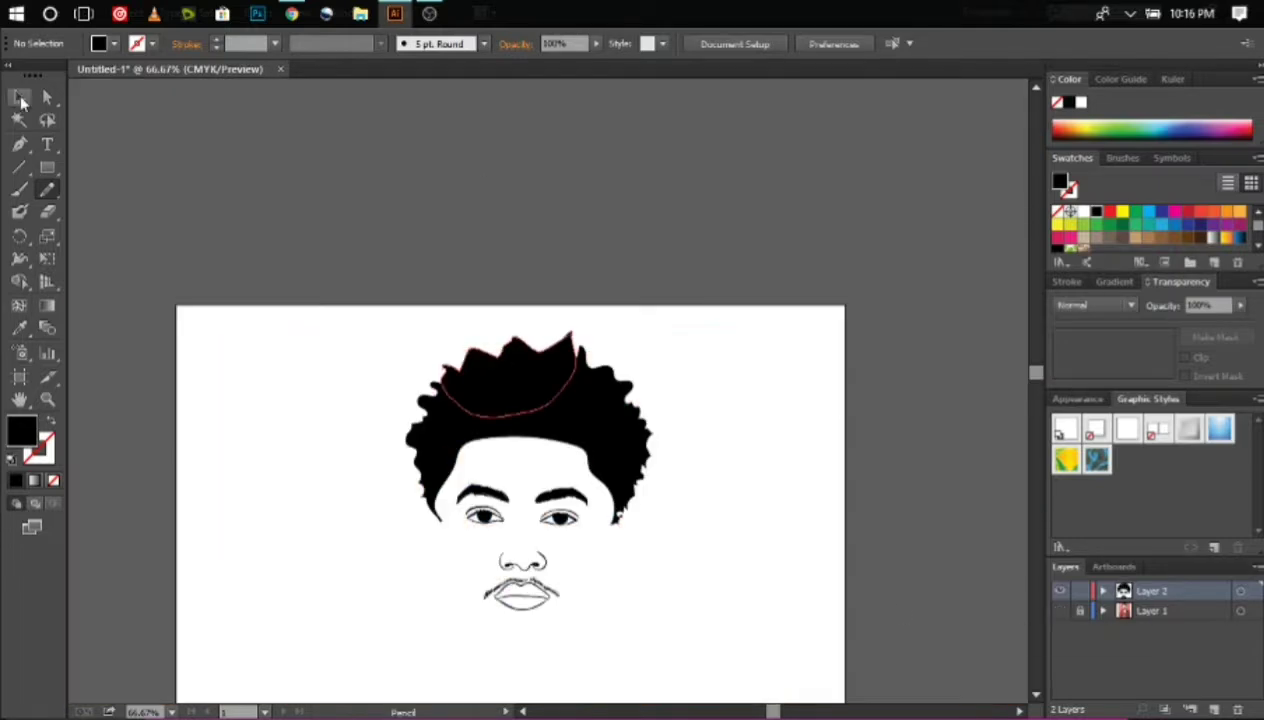
scroll(785, 135, "up", 5)
left_click_drag(784, 133, 827, 192)
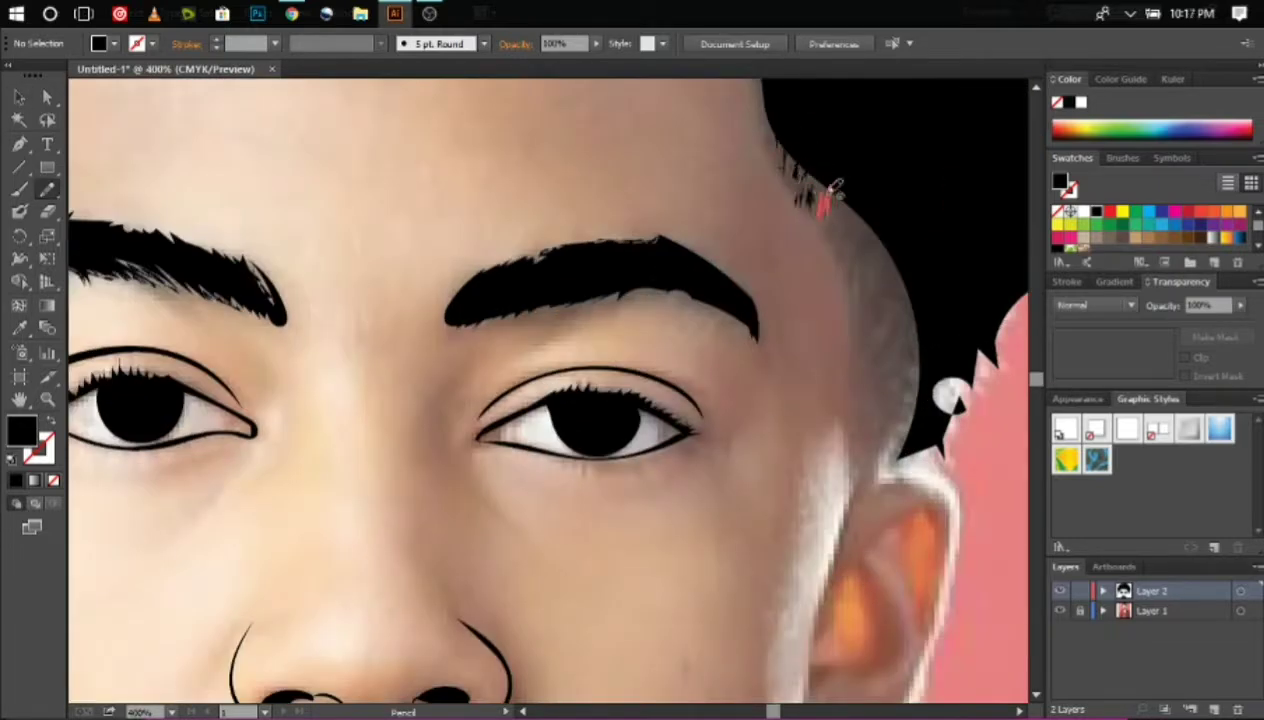
Add short black hair strands down the temple hairline
scroll(827, 192, "up", 2)
mouse_move(810, 235)
left_mouse_down()
mouse_move(805, 280)
mouse_move(832, 276)
mouse_move(836, 300)
left_mouse_up()
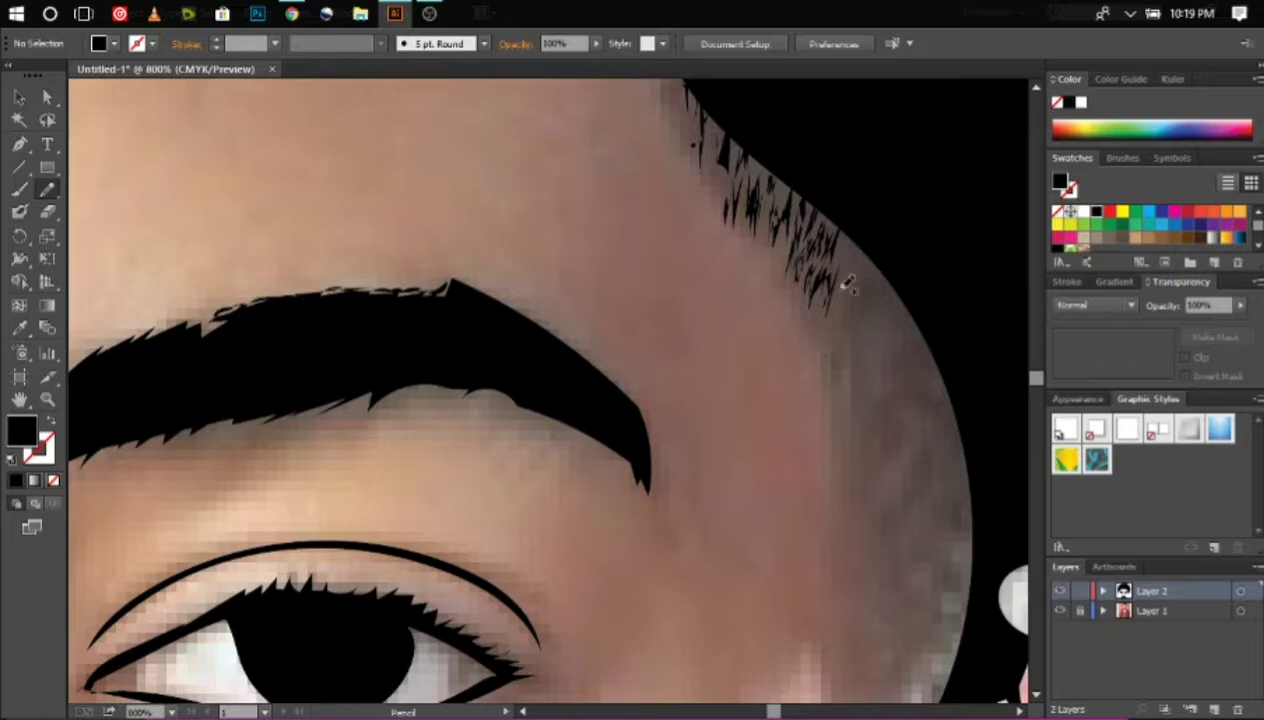
mouse_move(846, 284)
left_mouse_down()
mouse_move(866, 258)
mouse_move(840, 282)
mouse_move(832, 330)
mouse_move(851, 355)
left_mouse_up()
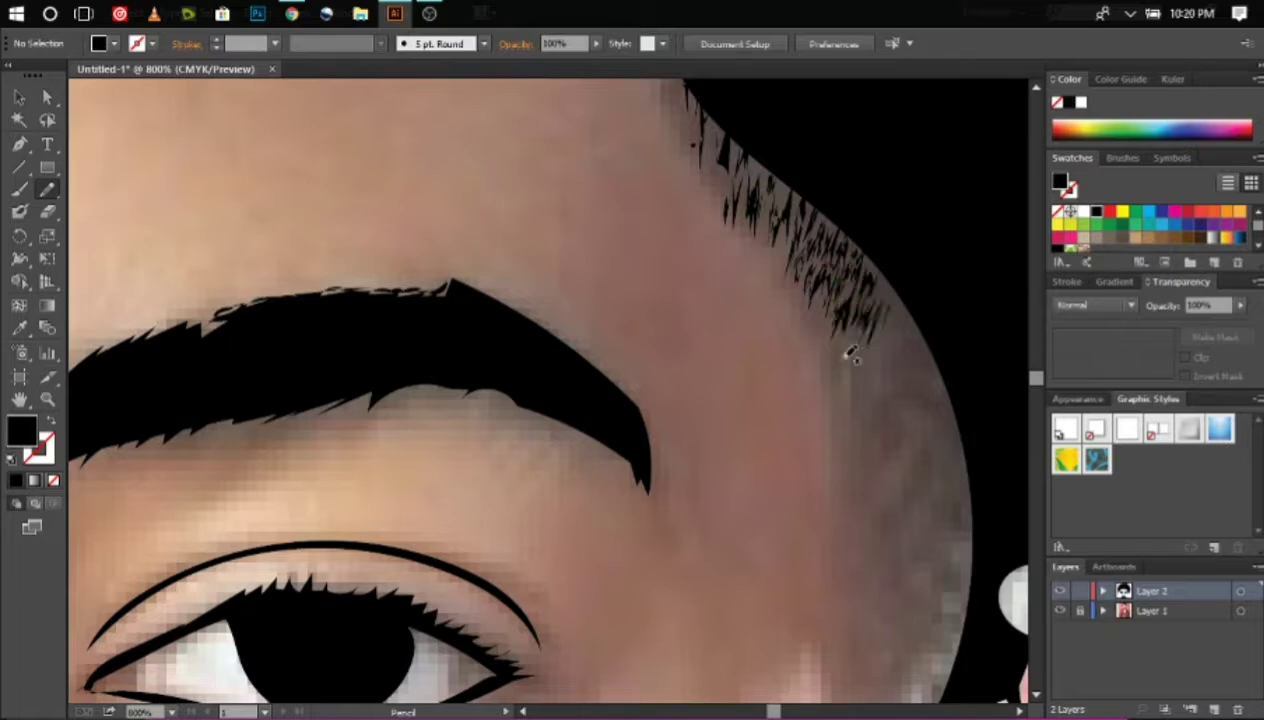
mouse_move(903, 305)
left_mouse_down()
mouse_move(845, 375)
mouse_move(848, 395)
left_mouse_up()
left_click_drag(895, 330, 872, 396)
left_click_drag(912, 308, 880, 338)
mouse_move(888, 398)
left_mouse_down()
mouse_move(860, 430)
mouse_move(912, 372)
mouse_move(918, 388)
mouse_move(953, 394)
left_mouse_up()
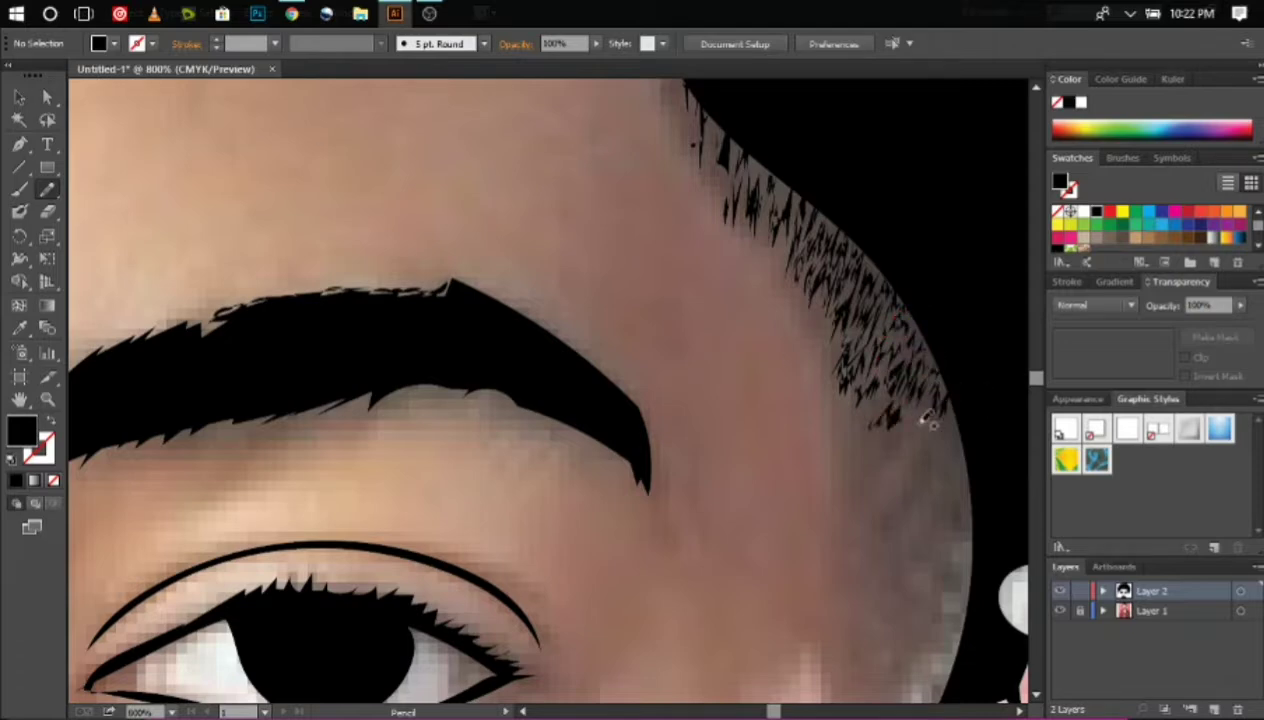
scroll(880, 400, "down", 3)
mouse_move(968, 338)
left_mouse_down()
mouse_move(975, 292)
mouse_move(965, 360)
left_mouse_up()
mouse_move(950, 310)
left_mouse_down()
mouse_move(960, 400)
mouse_move(945, 425)
mouse_move(945, 510)
left_mouse_up()
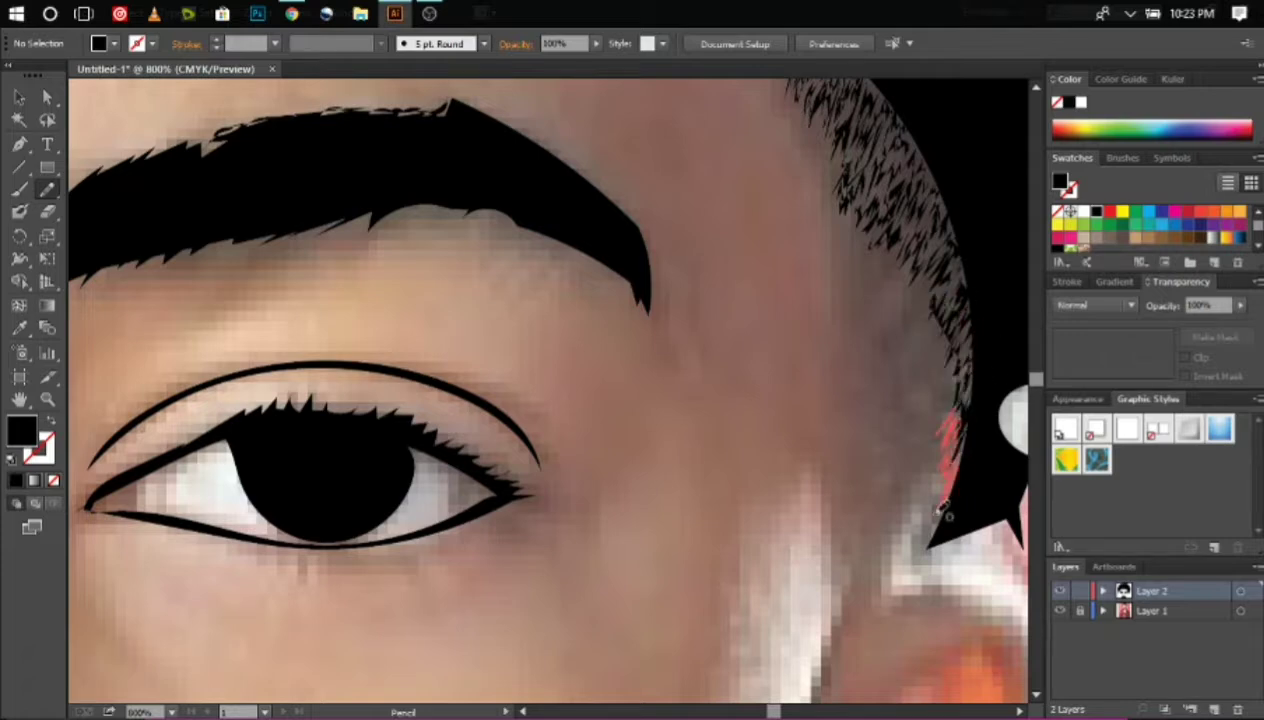
scroll(945, 510, "up", 3)
mouse_move(838, 387)
left_mouse_down()
mouse_move(860, 420)
mouse_move(911, 446)
mouse_move(928, 520)
left_mouse_up()
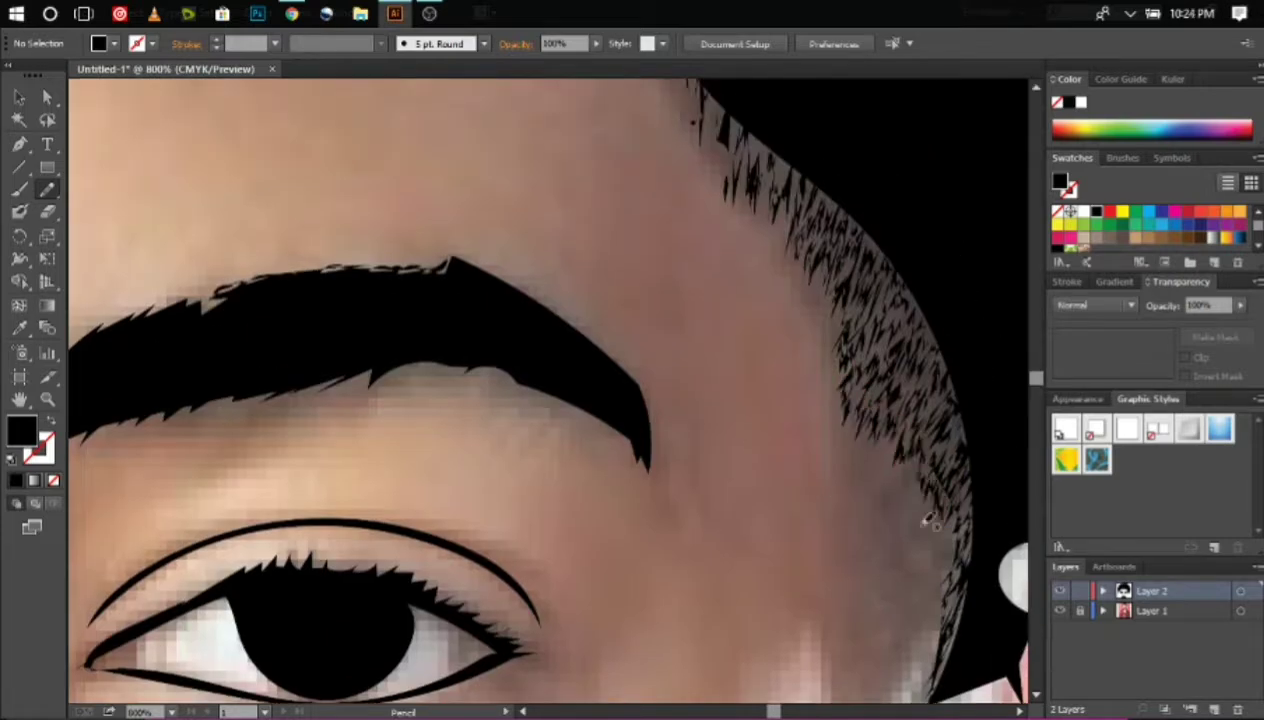
scroll(928, 500, "down", 3)
Add short hair strands along the sideburn and its edge
key("ctrl+plus")
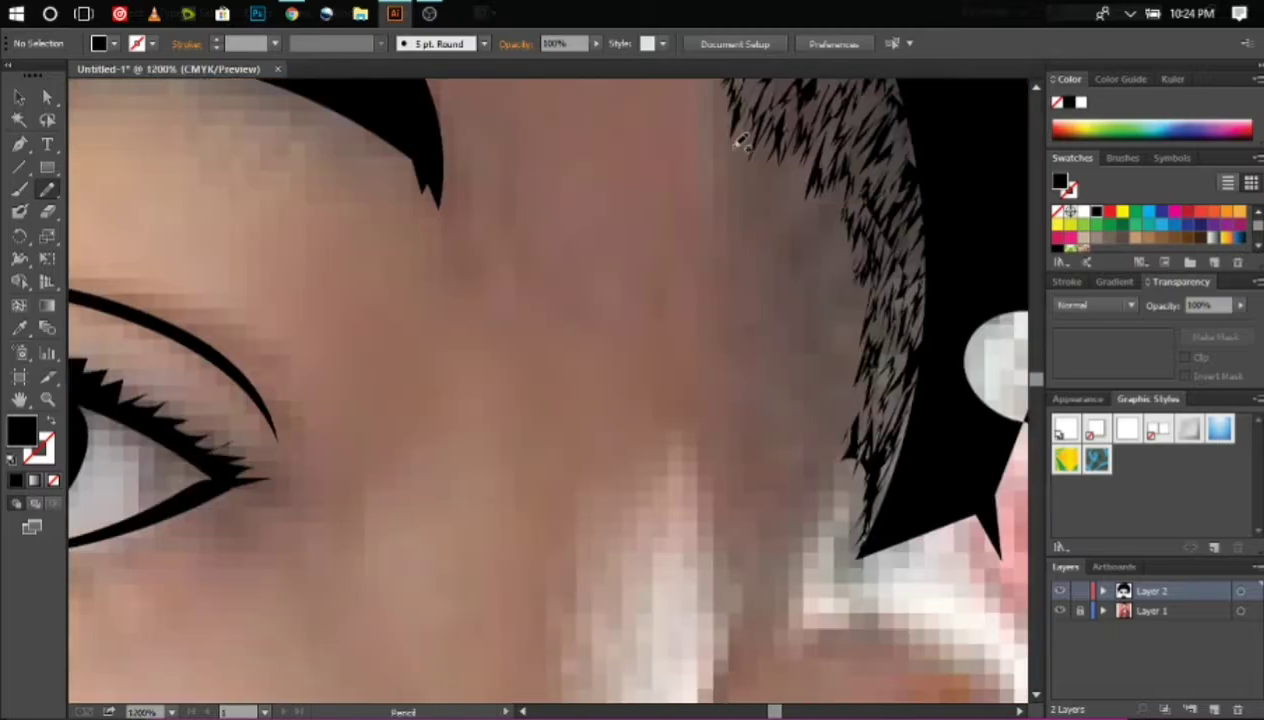
left_click_drag(741, 140, 815, 260)
mouse_move(810, 150)
left_mouse_down()
mouse_move(815, 215)
mouse_move(785, 235)
mouse_move(815, 295)
left_mouse_up()
left_click_drag(826, 290, 833, 360)
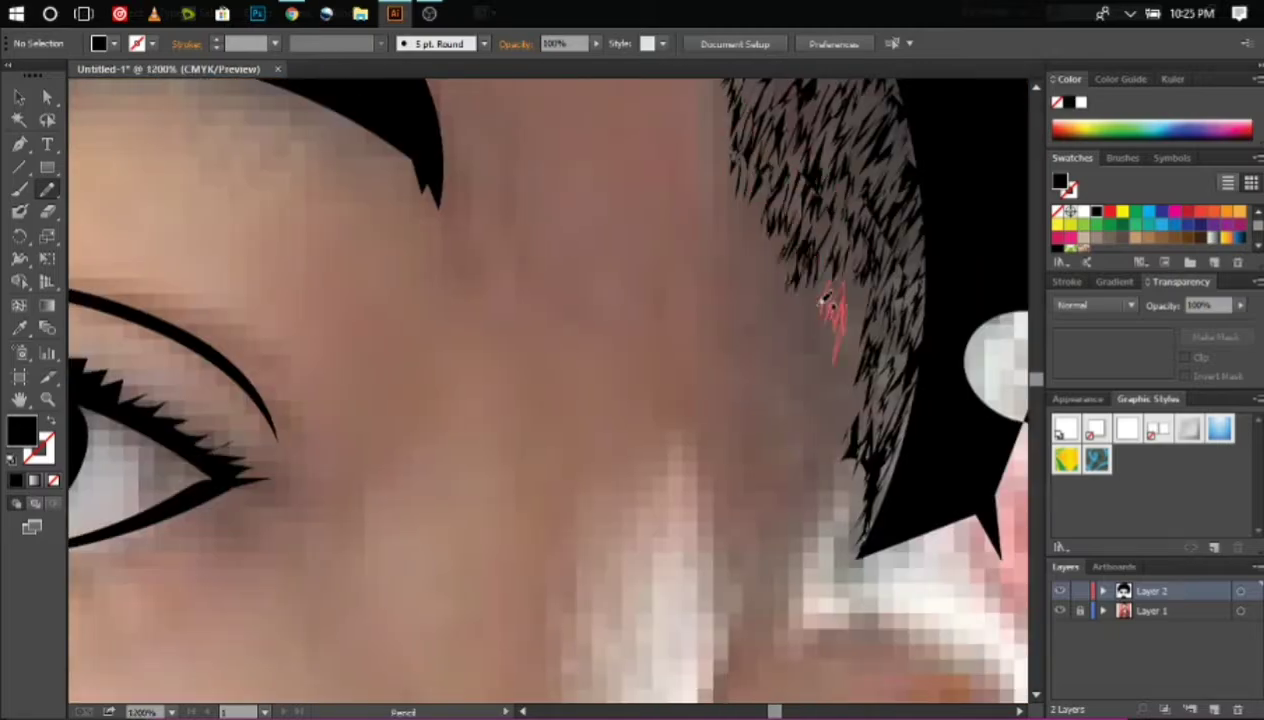
key("ctrl+minus")
key("ctrl+plus")
mouse_move(745, 180)
left_mouse_down()
mouse_move(702, 228)
mouse_move(696, 314)
mouse_move(742, 254)
mouse_move(798, 358)
left_mouse_up()
mouse_move(790, 300)
left_mouse_down()
mouse_move(762, 336)
mouse_move(708, 338)
mouse_move(795, 385)
mouse_move(830, 430)
left_mouse_up()
key("ctrl+minus")
key("ctrl+minus")
key("ctrl+minus")
Draw hair strands along the lower left hairline near the sideburn
key("ctrl+plus")
key("ctrl+plus")
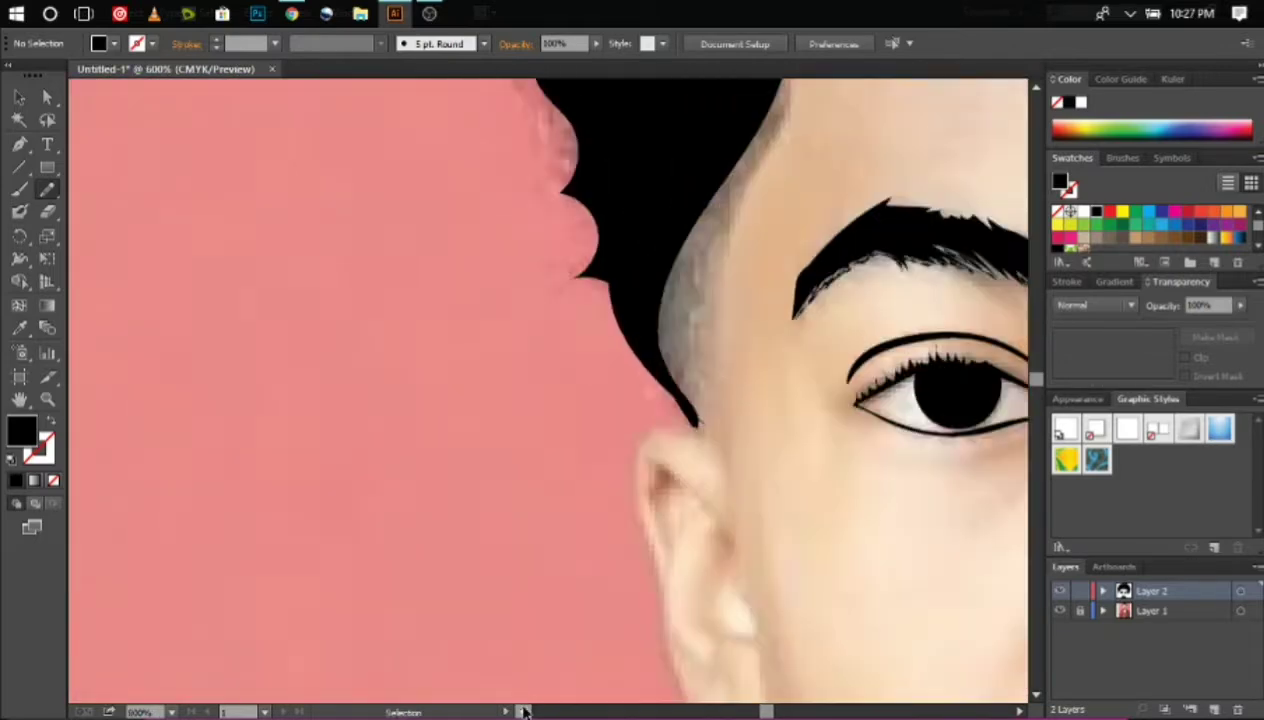
key("ctrl+plus")
left_click_drag(532, 455, 522, 565)
left_click_drag(555, 375, 520, 500)
mouse_move(552, 410)
left_mouse_down()
mouse_move(515, 495)
mouse_move(545, 540)
left_mouse_up()
left_click_drag(555, 440, 565, 605)
left_click_drag(560, 560, 576, 615)
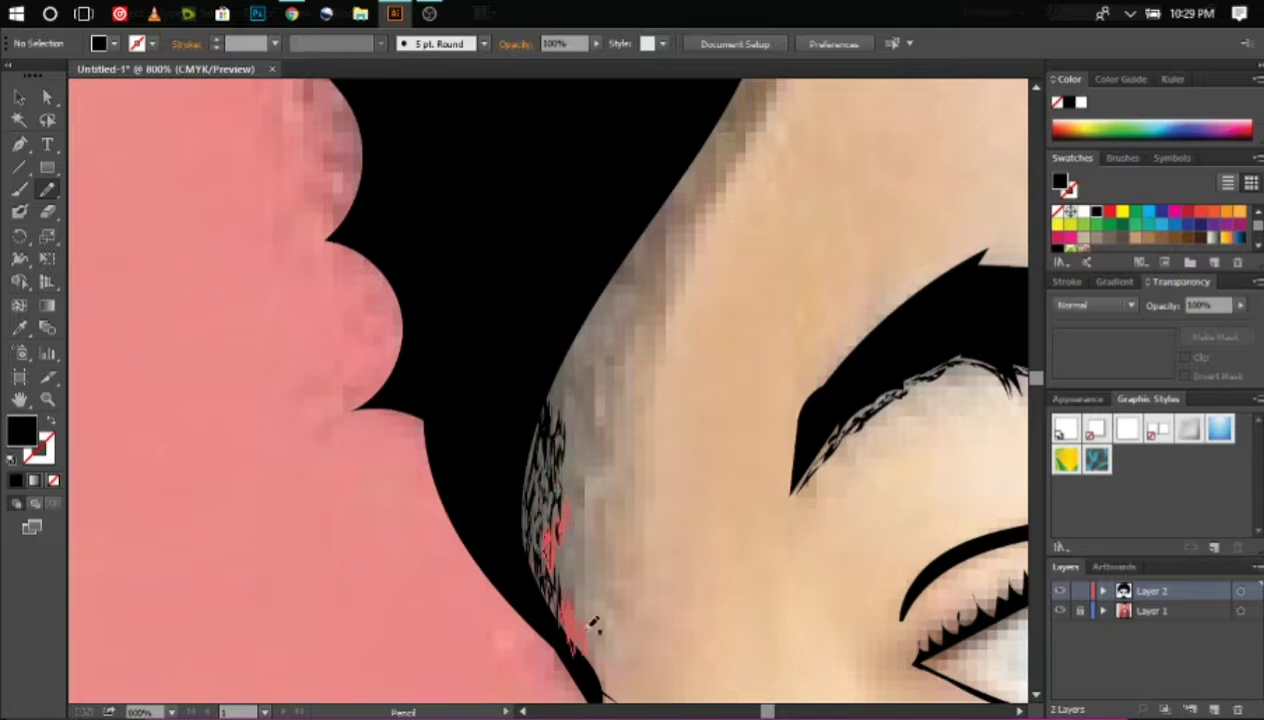
scroll(578, 615, "up", 1)
Extend the fine hair strands up the left hairline
left_click_drag(588, 555, 560, 640)
left_click_drag(578, 460, 560, 555)
mouse_move(594, 425)
left_mouse_down()
mouse_move(575, 520)
mouse_move(548, 470)
mouse_move(576, 495)
left_mouse_up()
left_click_drag(590, 345, 560, 420)
left_click_drag(614, 385, 590, 455)
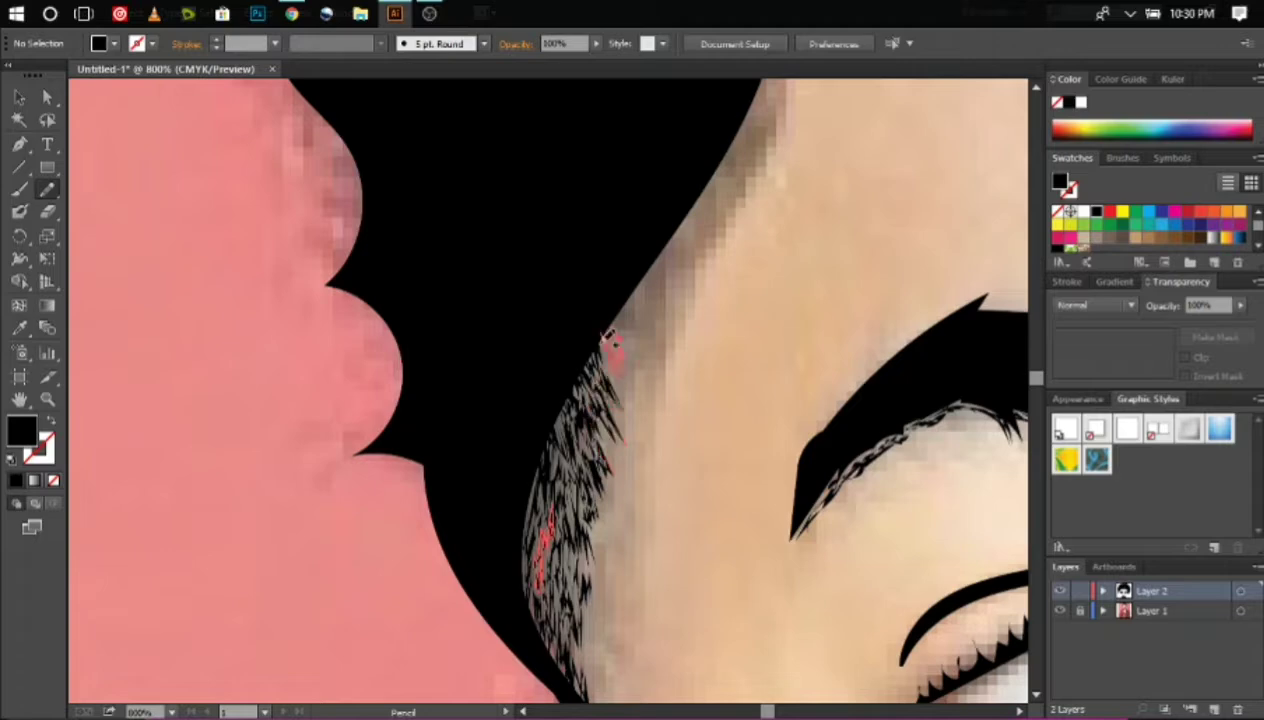
left_click_drag(640, 345, 610, 410)
left_click_drag(650, 272, 610, 345)
left_click_drag(655, 298, 626, 370)
Finish the hair strands at the top of the left hairline beside the eyebrow
left_click_drag(665, 240, 636, 310)
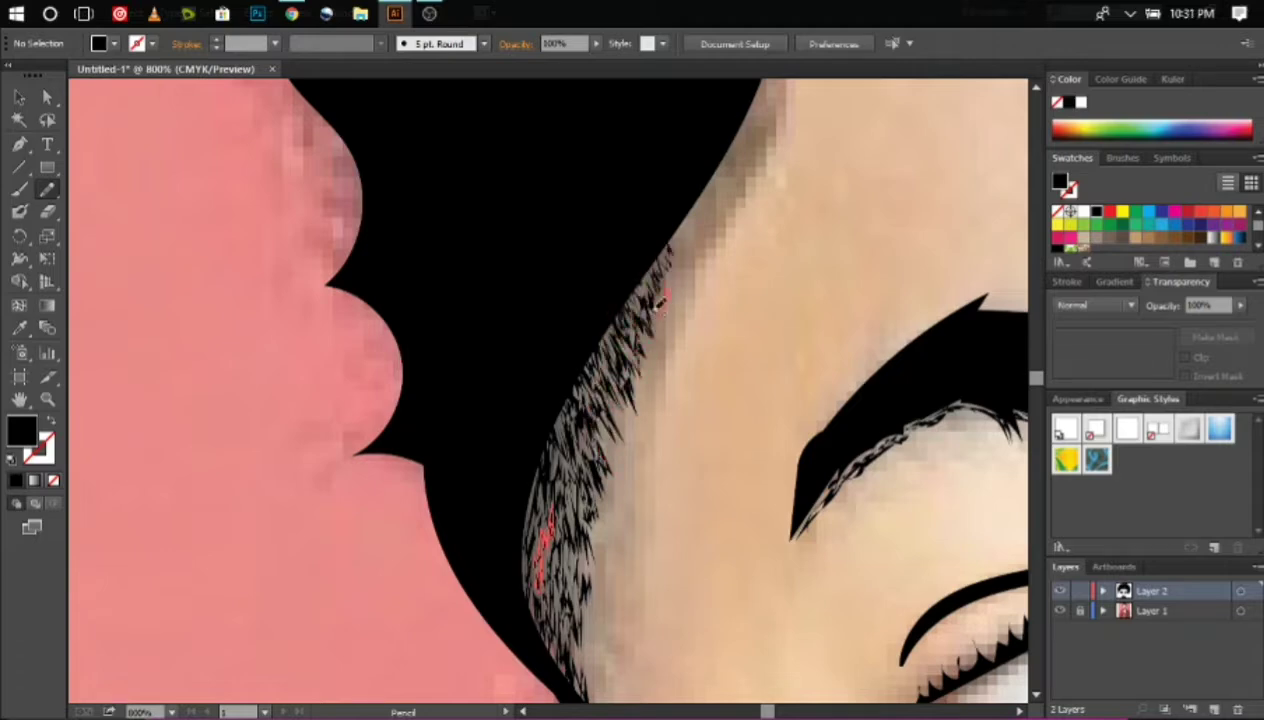
left_click_drag(697, 230, 668, 272)
left_click_drag(712, 180, 675, 240)
left_click_drag(755, 90, 678, 265)
scroll(745, 150, "down", 3)
left_click_drag(718, 150, 700, 205)
Trace black outlines around the ear and along the jaw edge below it
scroll(600, 300, "right", 3)
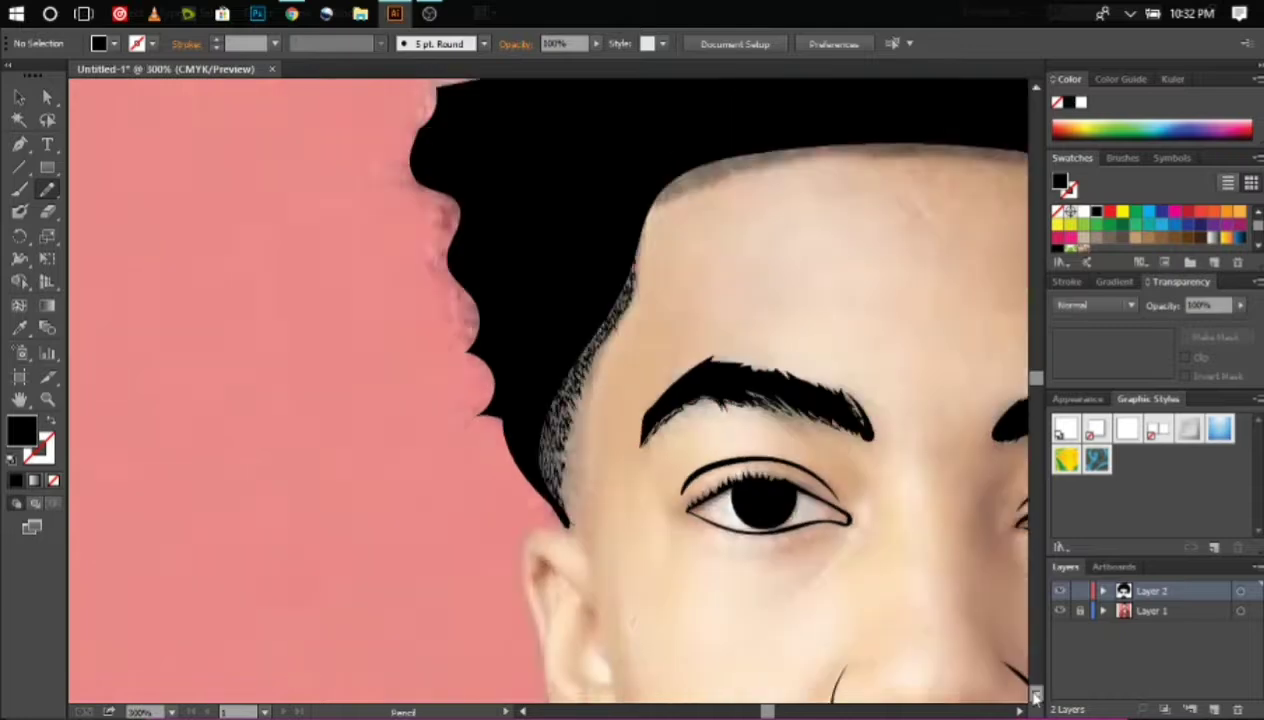
scroll(522, 128, "up", 3)
left_click_drag(711, 616, 592, 113)
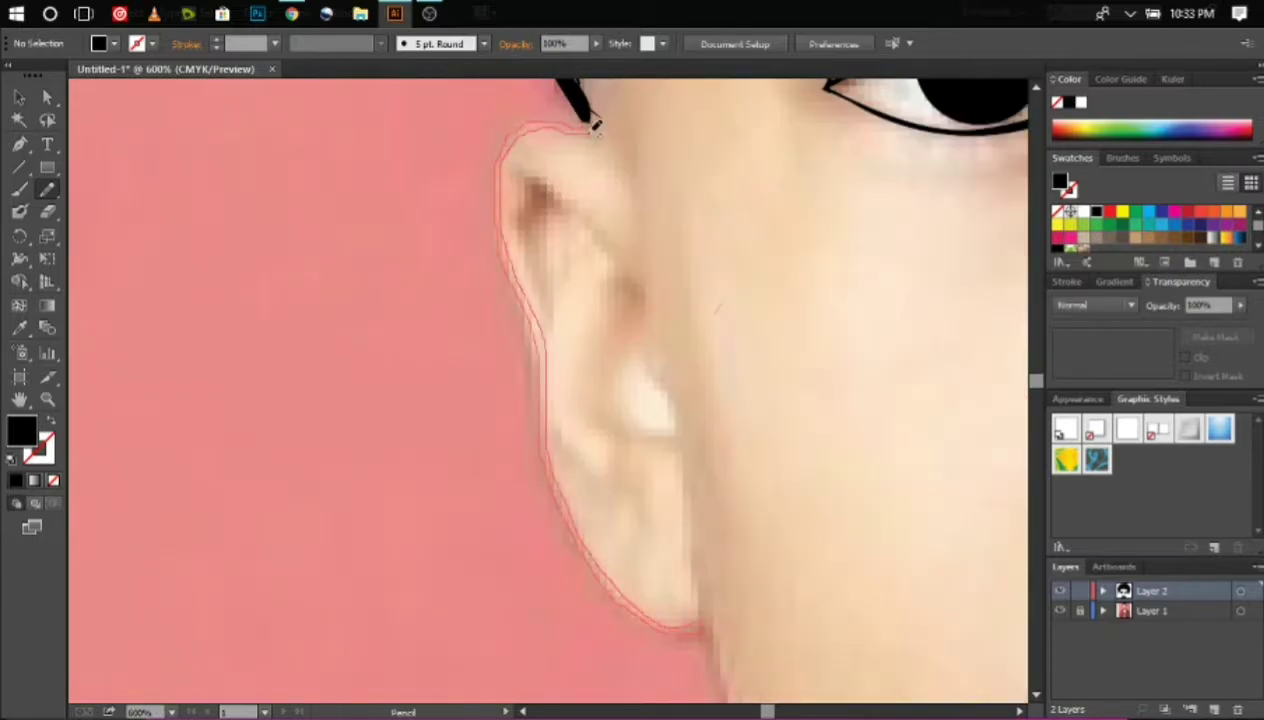
scroll(815, 545, "down", 5)
left_click_drag(790, 490, 700, 272)
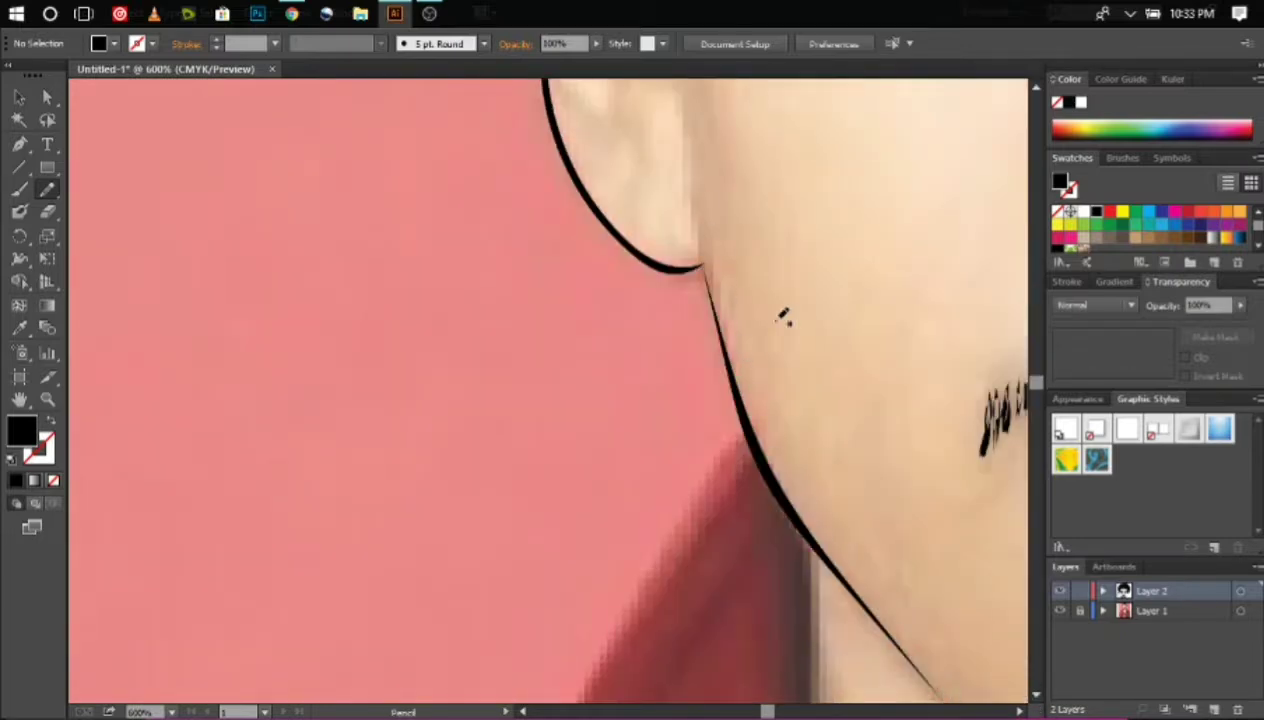
scroll(785, 316, "down", 3)
scroll(900, 250, "up", 2)
scroll(728, 112, "up", 2)
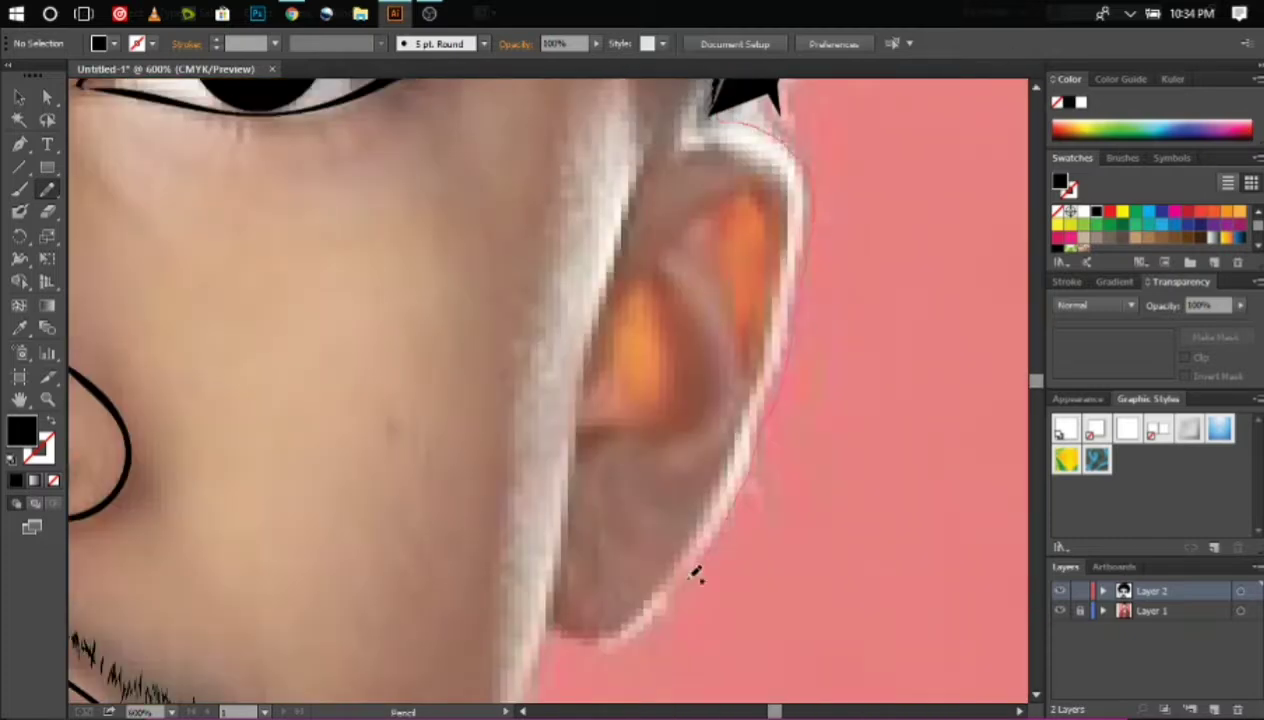
Trace the curve of the chin and jaw in black
mouse_move(720, 515)
left_mouse_down()
mouse_move(804, 169)
mouse_move(780, 112)
left_mouse_up()
scroll(637, 512, "down", 5)
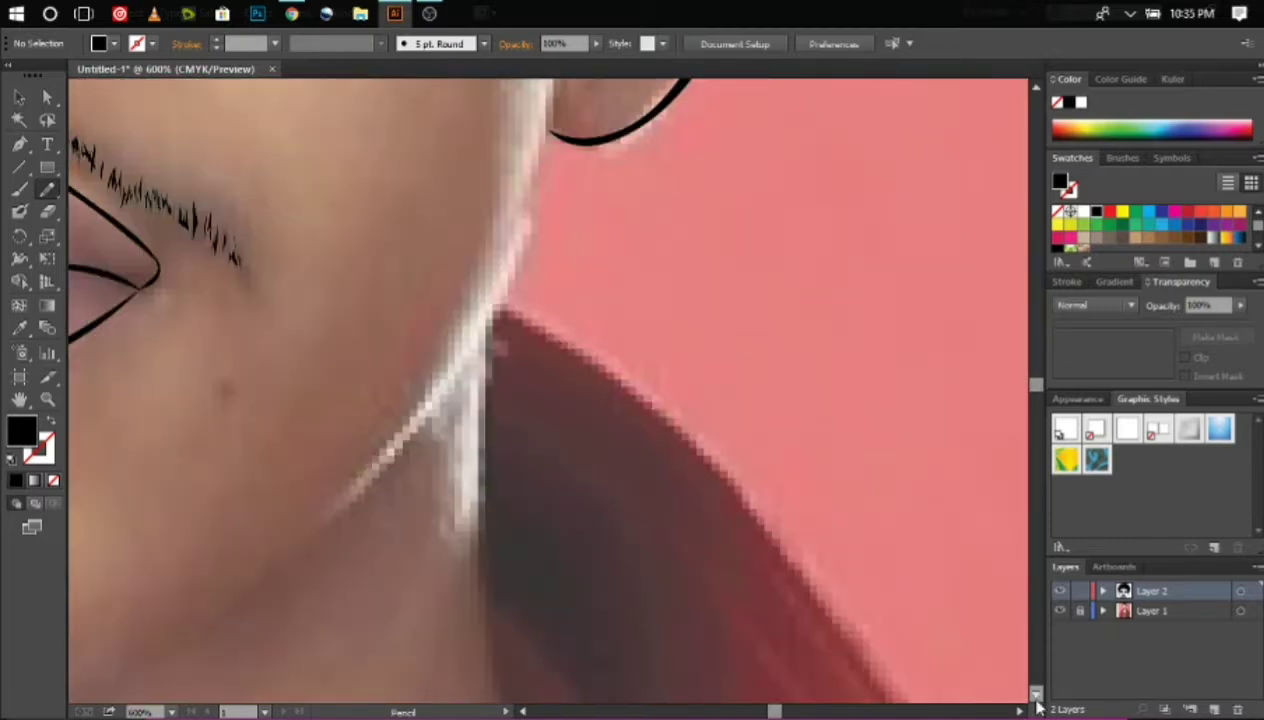
mouse_move(546, 155)
left_mouse_down()
mouse_move(395, 447)
mouse_move(228, 604)
left_mouse_up()
scroll(395, 409, "down", 7)
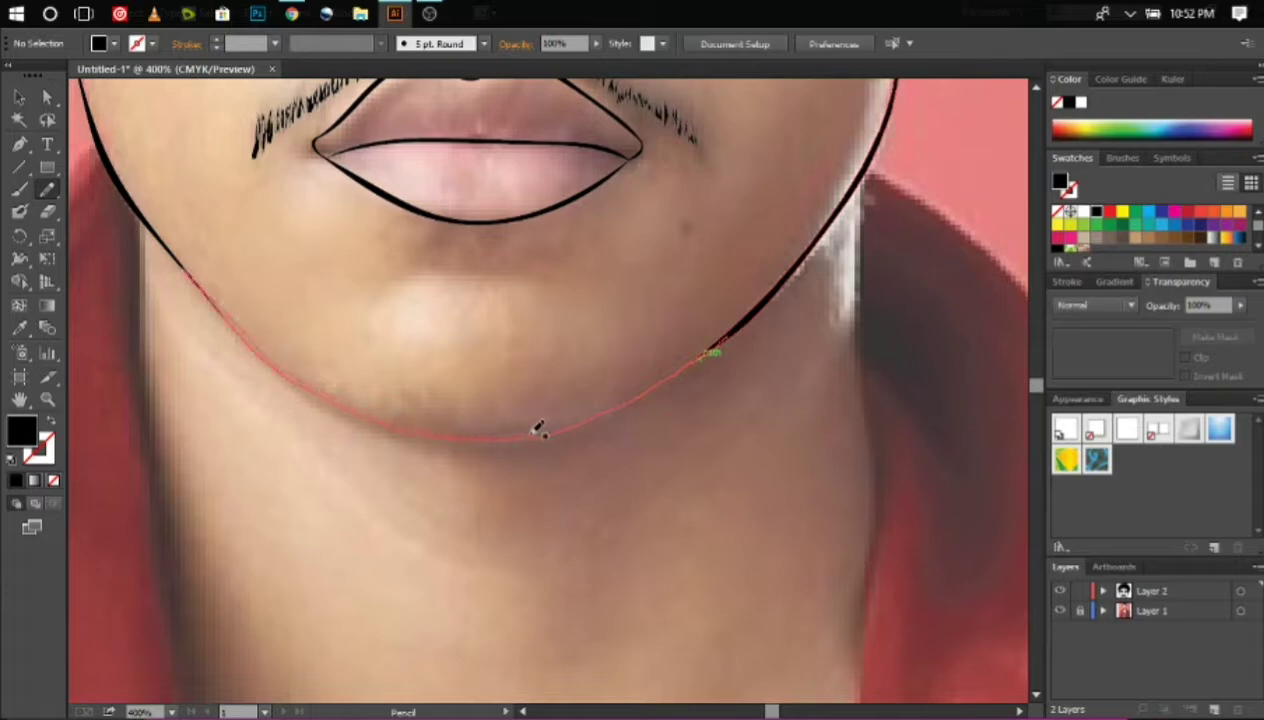
left_click_drag(712, 350, 687, 635)
Draw the black outline down the right side of the neck
scroll(691, 395, "right", 3)
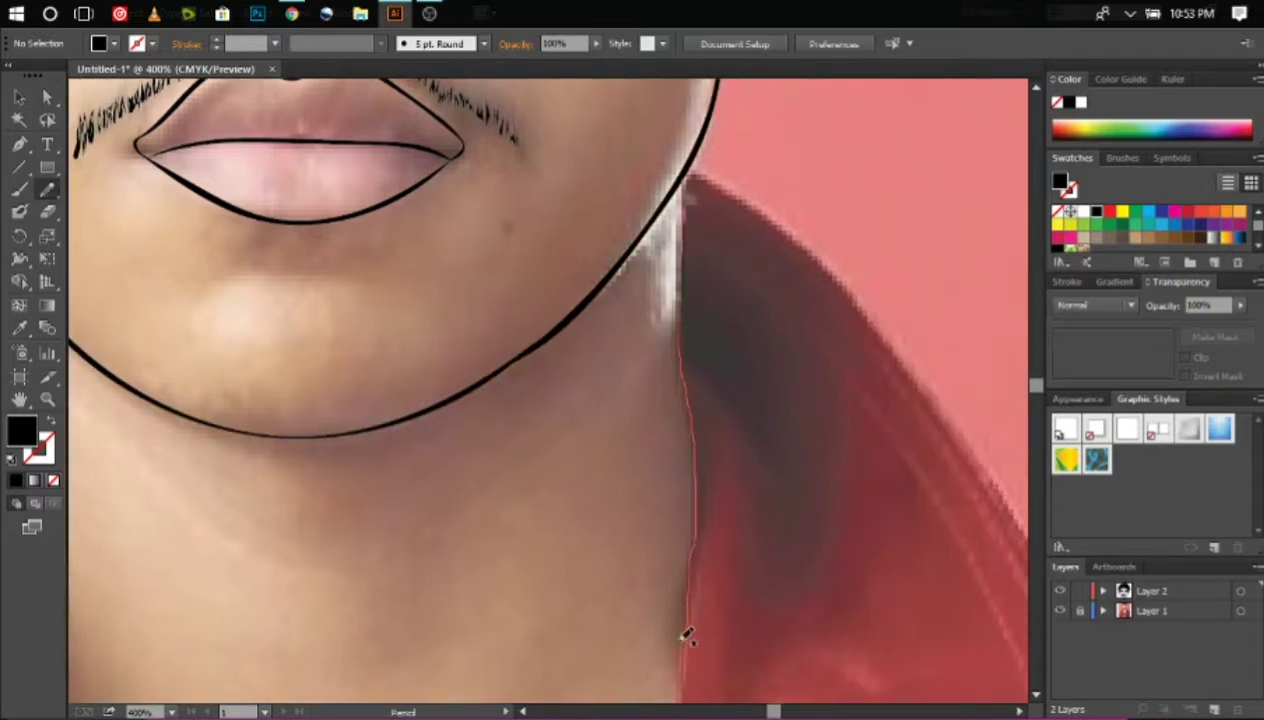
left_click_drag(683, 340, 698, 588)
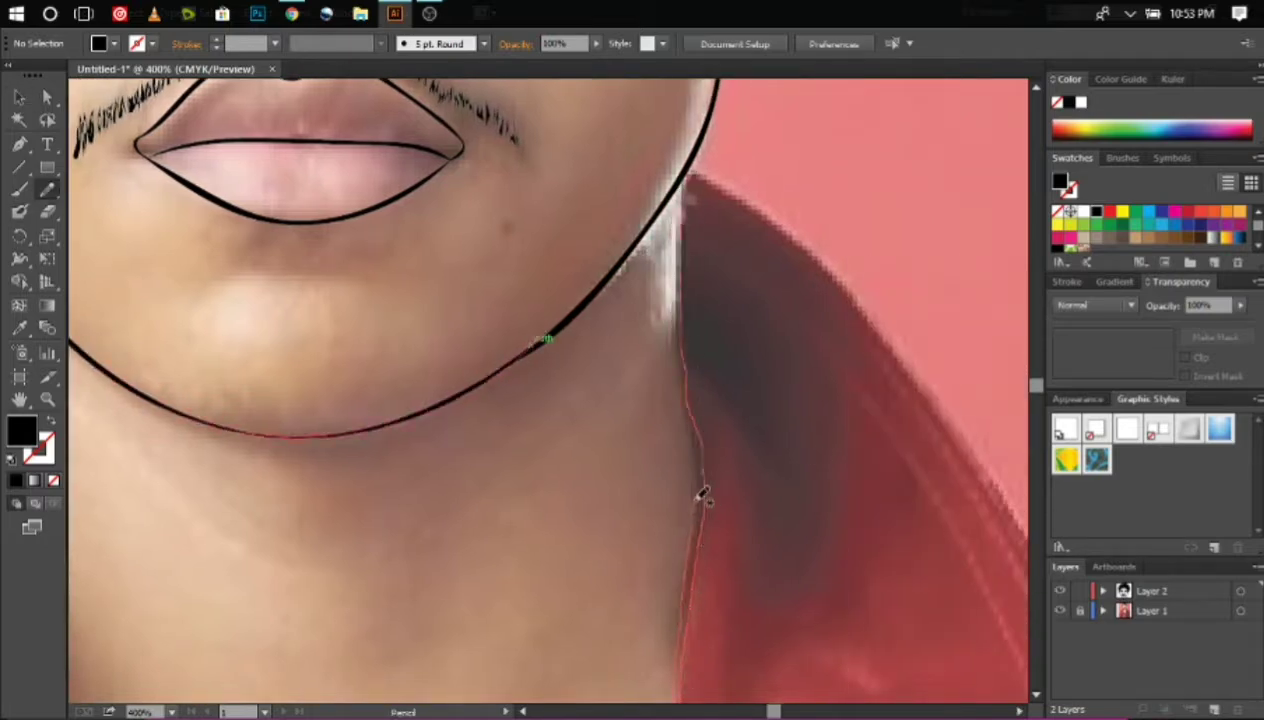
left_click_drag(680, 248, 680, 250)
key("ctrl+minus")
Trace the left side of the neck and the jacket collar edge in black
scroll(268, 127, "down", 3)
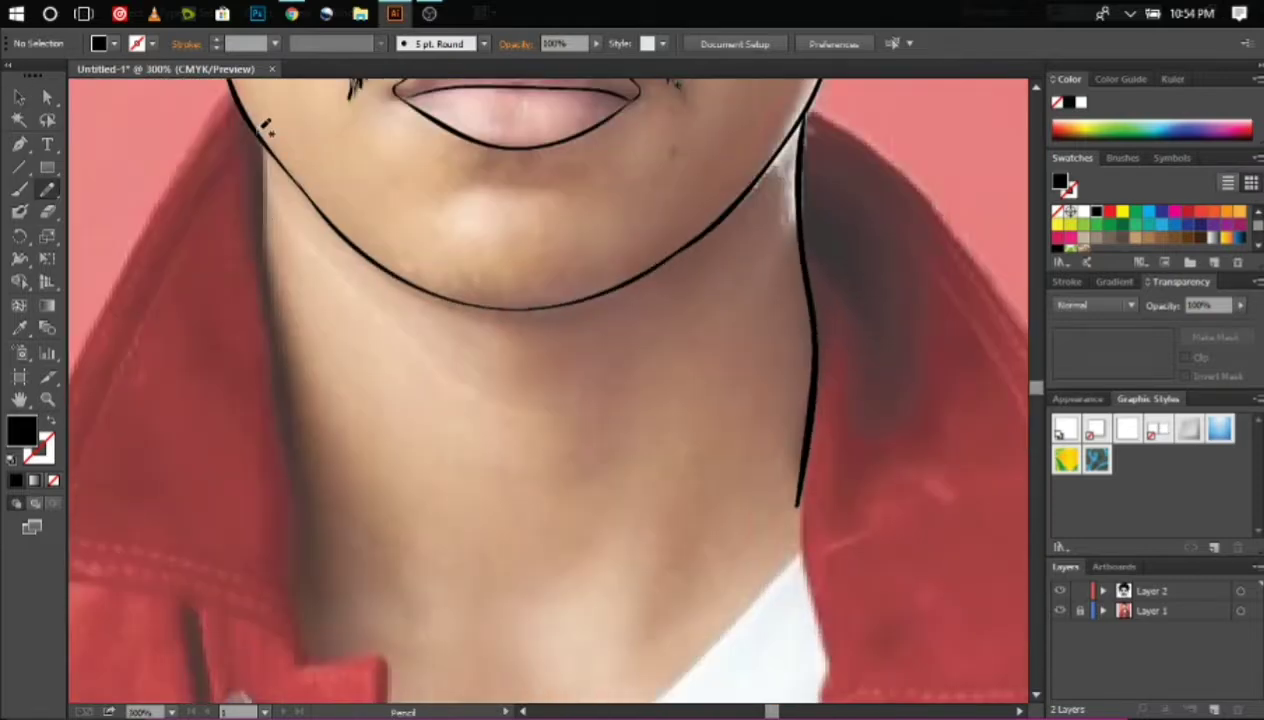
left_click_drag(262, 128, 321, 651)
scroll(220, 455, "left", 5)
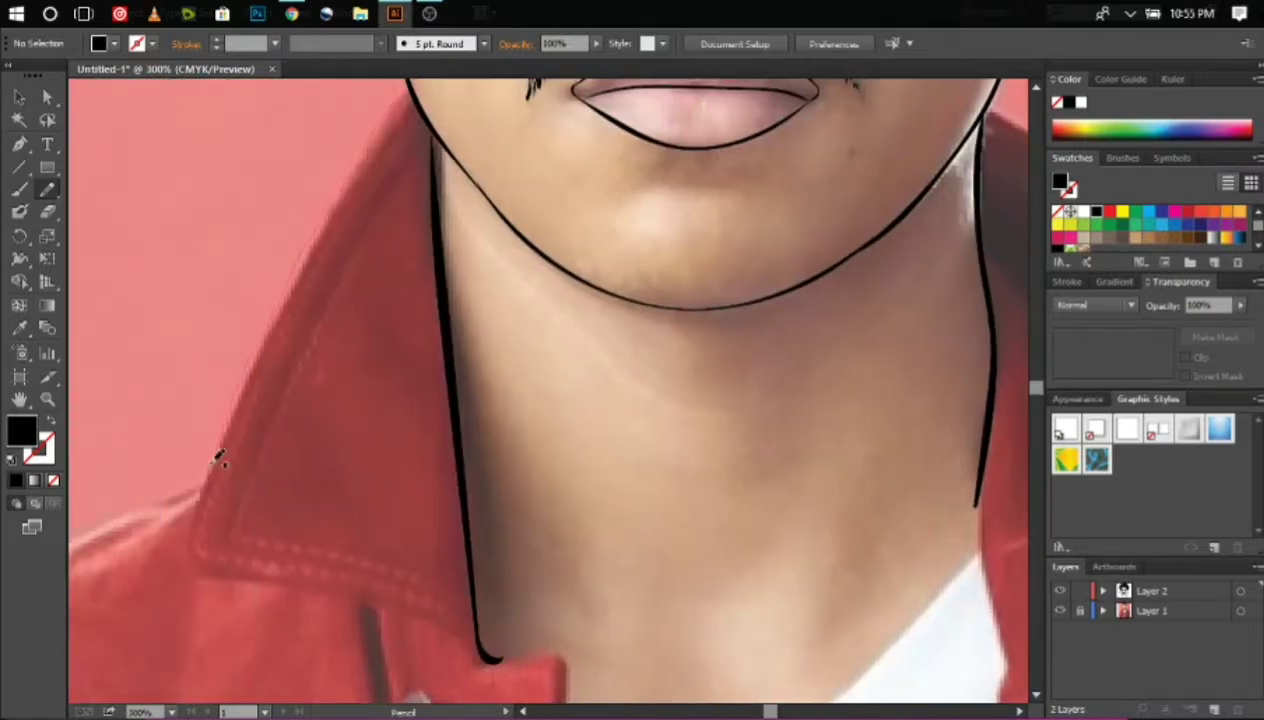
left_click_drag(322, 207, 323, 208)
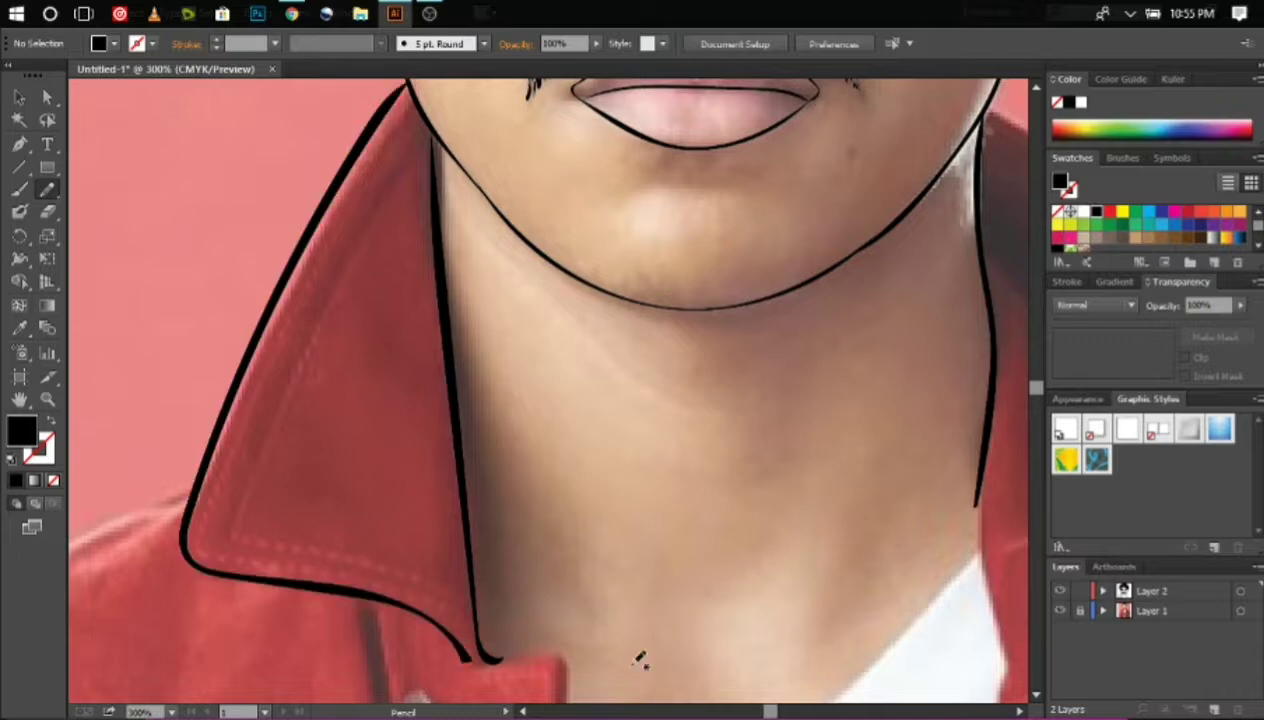
scroll(600, 680, "left", 10)
scroll(600, 680, "down", 2)
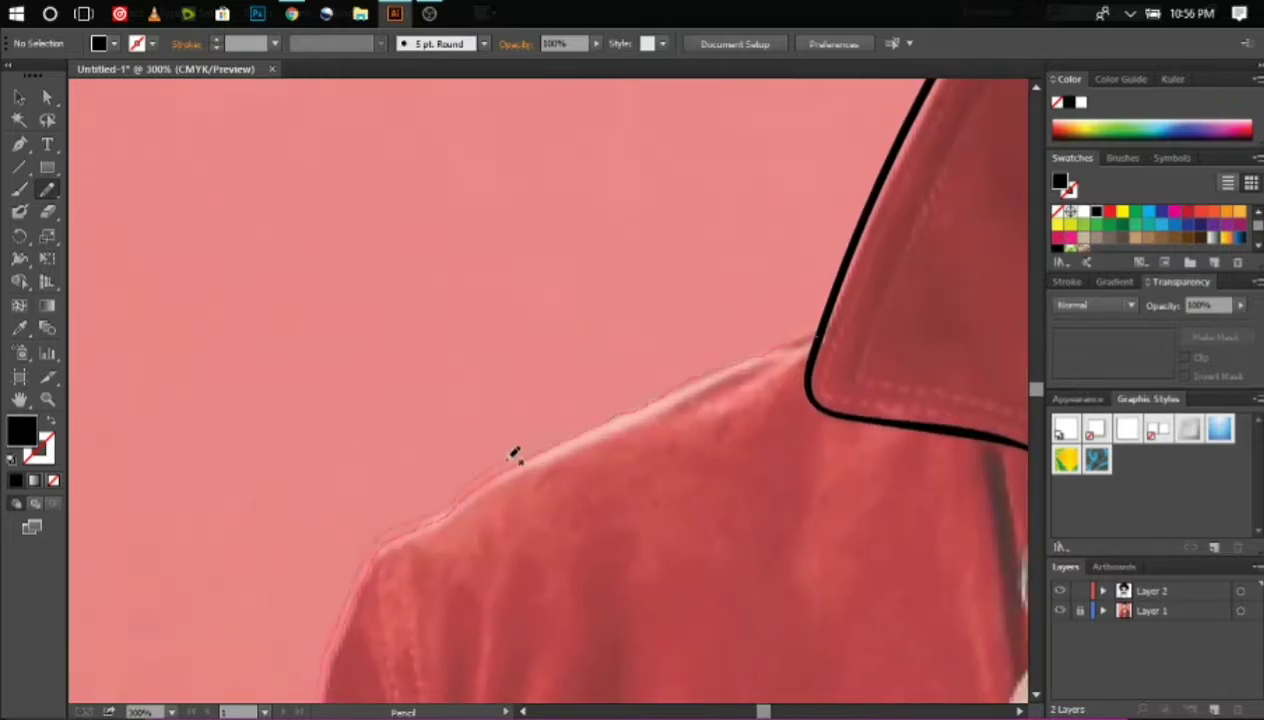
Outline the top of the shoulder and the left edge of the sleeve
left_click_drag(778, 336, 779, 337)
scroll(328, 85, "down", 10)
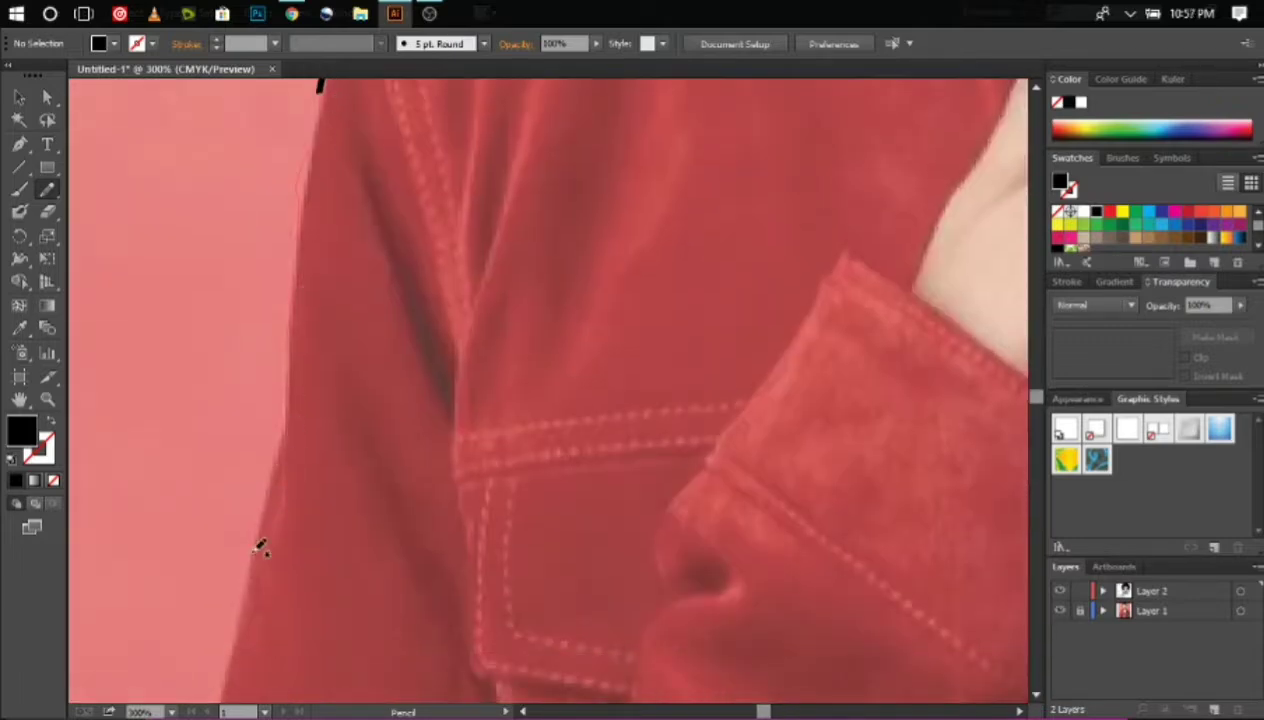
left_click_drag(299, 190, 318, 84)
scroll(1000, 660, "down", 9)
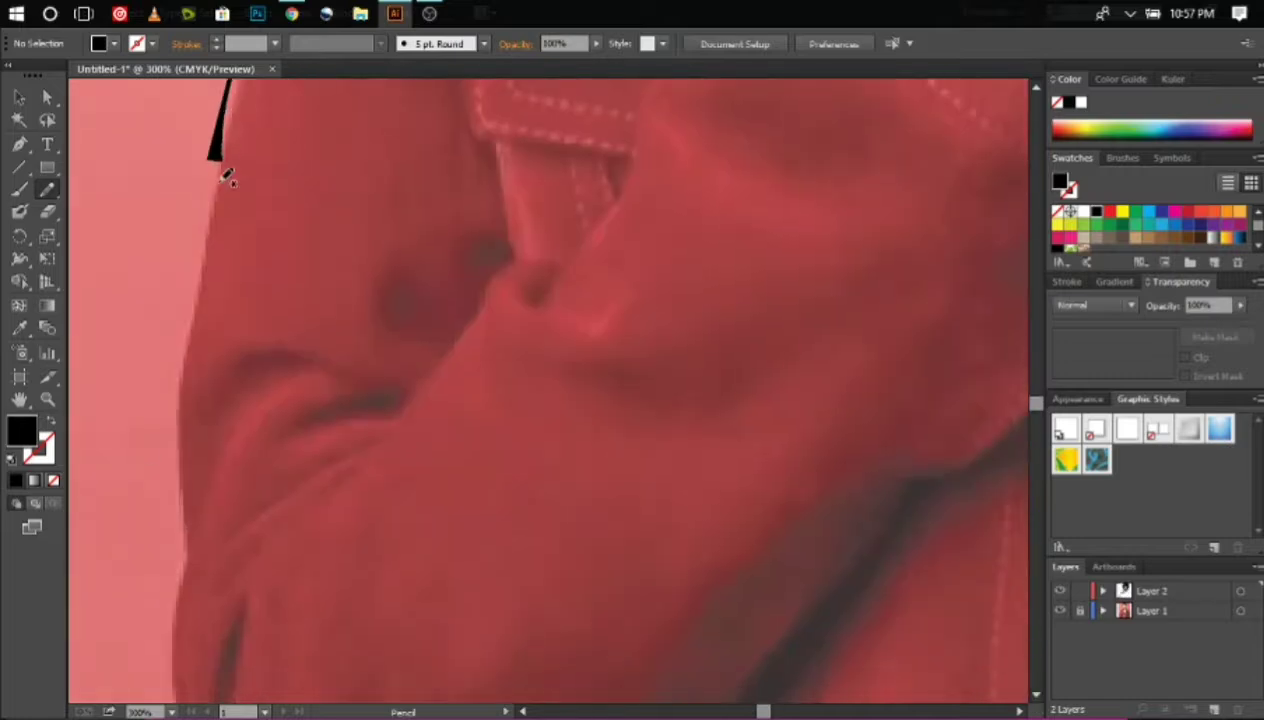
left_click_drag(213, 168, 175, 690)
Outline the remaining sleeve edges and the fold running across the sleeve
scroll(213, 413, "down", 5)
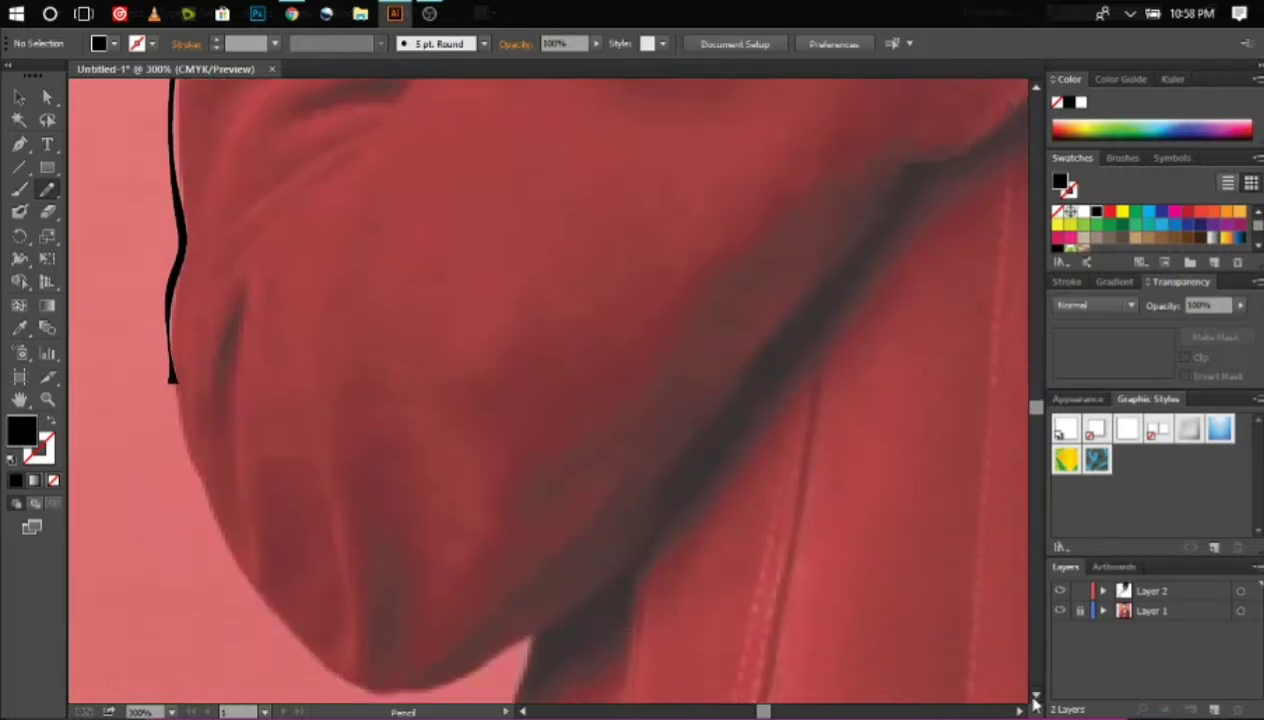
scroll(213, 413, "down", 2)
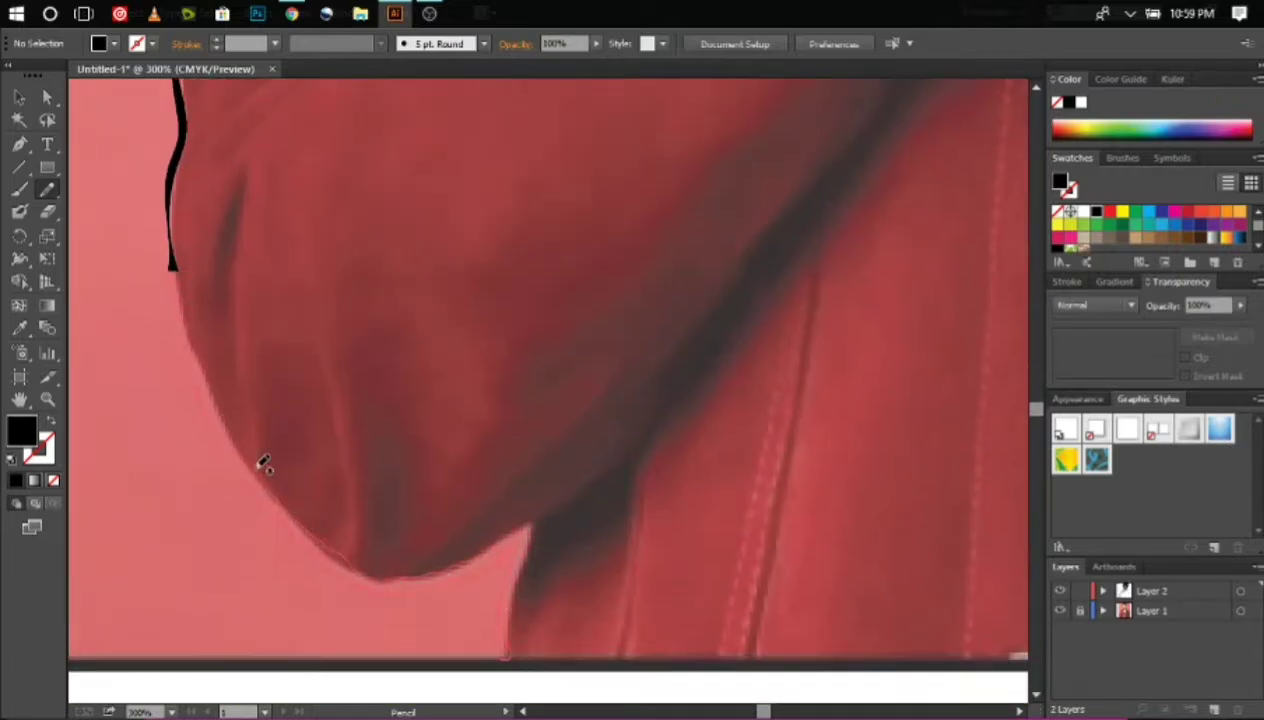
left_click_drag(172, 296, 338, 565)
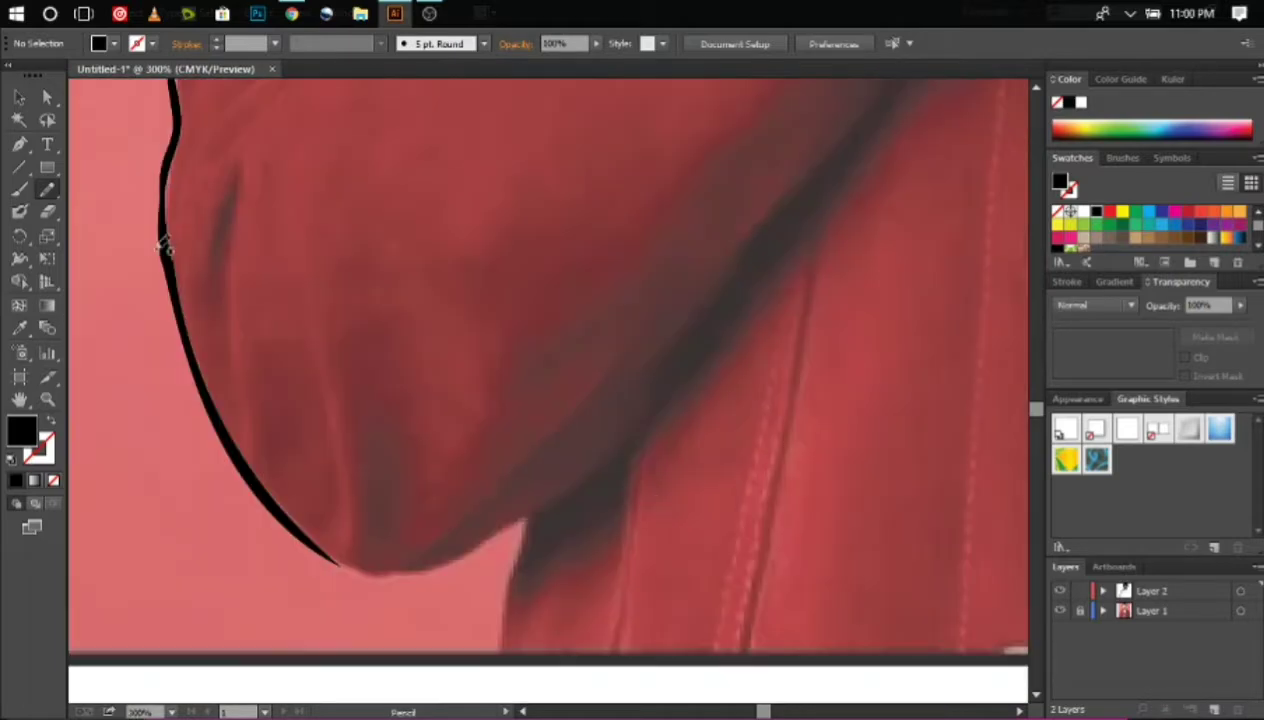
left_click_drag(638, 392, 338, 550)
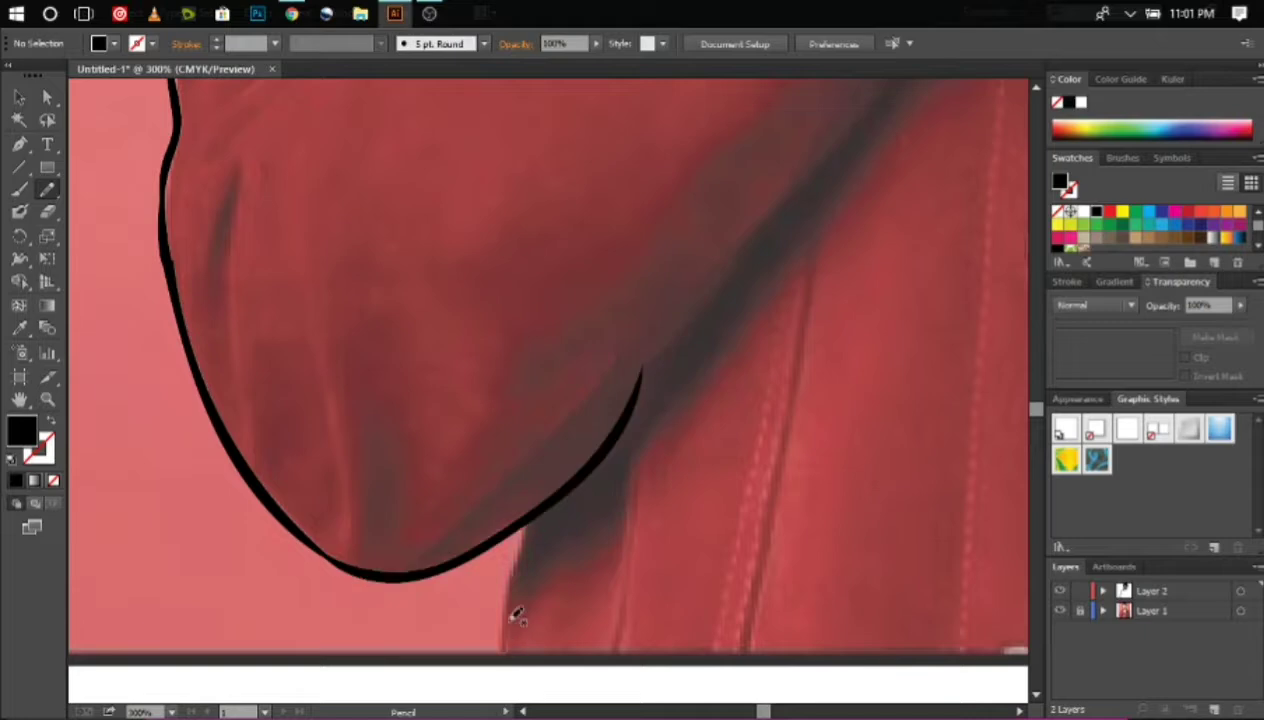
scroll(963, 510, "up", 3)
left_click_drag(640, 565, 628, 568)
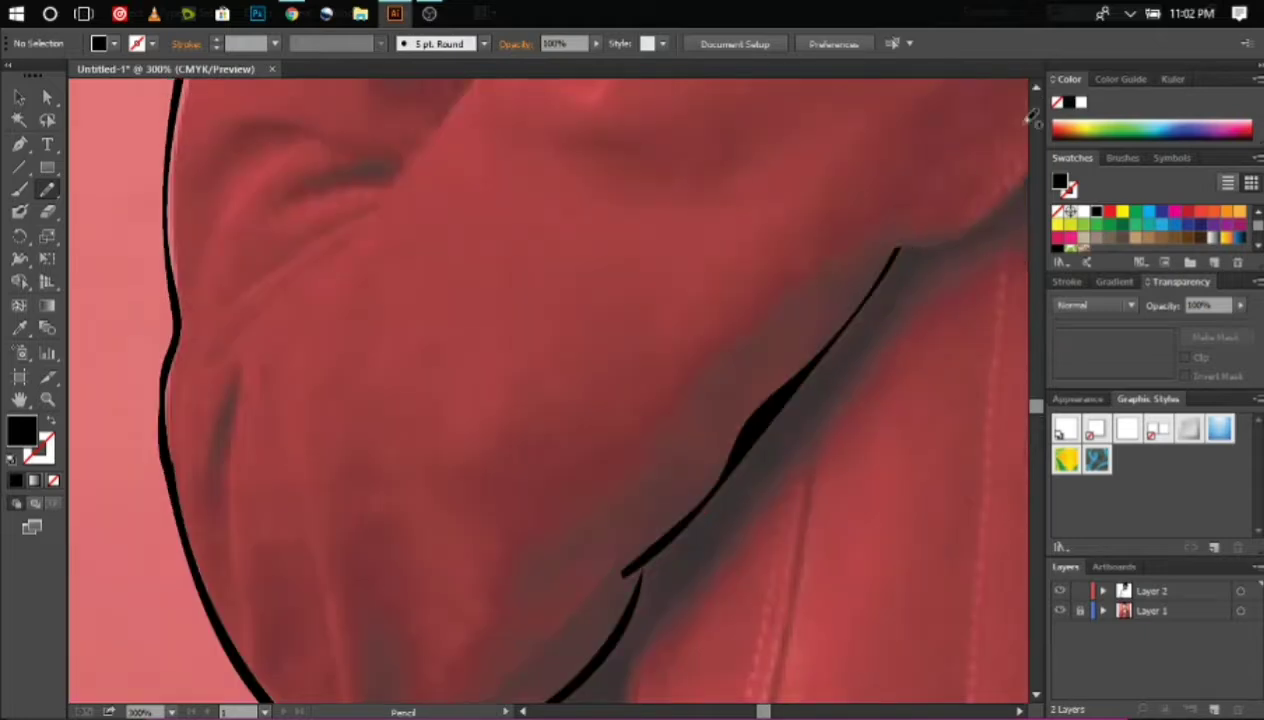
Trace the jacket edge around the cuff and its button
scroll(1040, 88, "down", 3)
scroll(1040, 88, "up", 3)
mouse_move(588, 605)
left_mouse_down()
mouse_move(724, 522)
mouse_move(730, 581)
left_mouse_up()
mouse_move(783, 186)
left_mouse_down()
mouse_move(868, 235)
mouse_move(785, 200)
left_mouse_up()
scroll(773, 415, "up", 5)
scroll(773, 415, "up", 2)
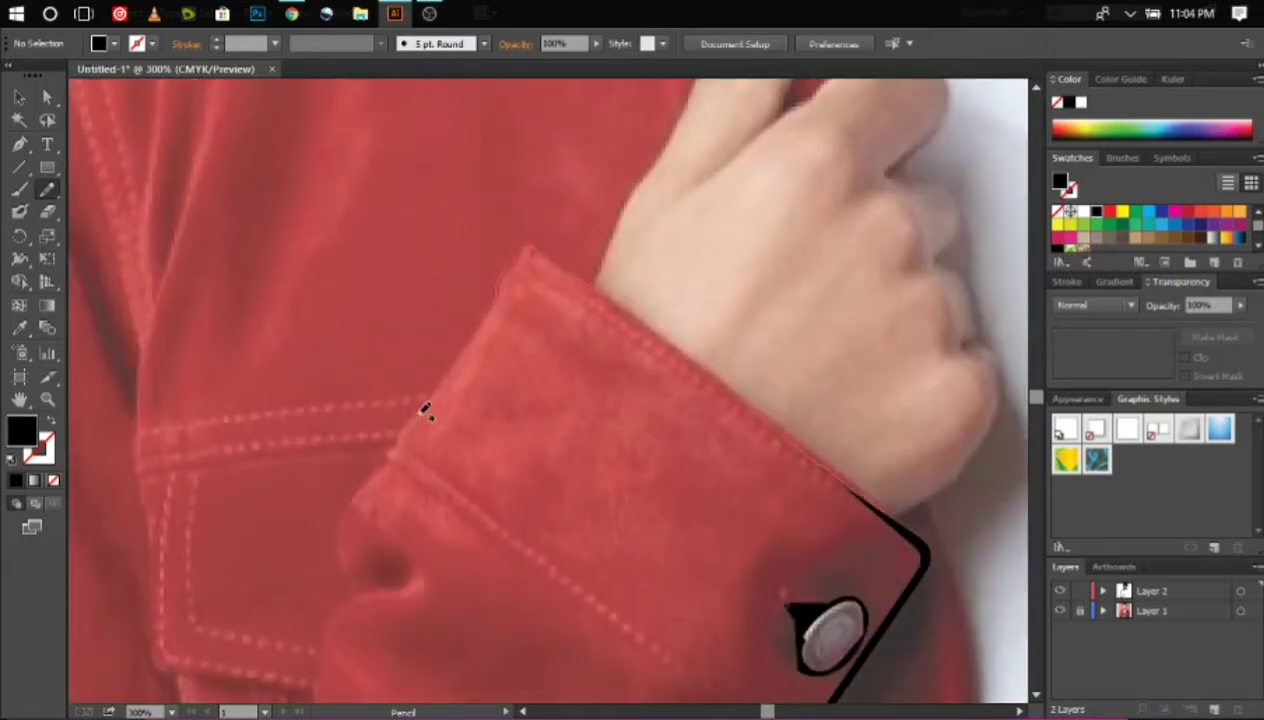
Outline the thumb and knuckles in black, then trace the collar edge from notch to thumb
scroll(600, 510, "up", 3)
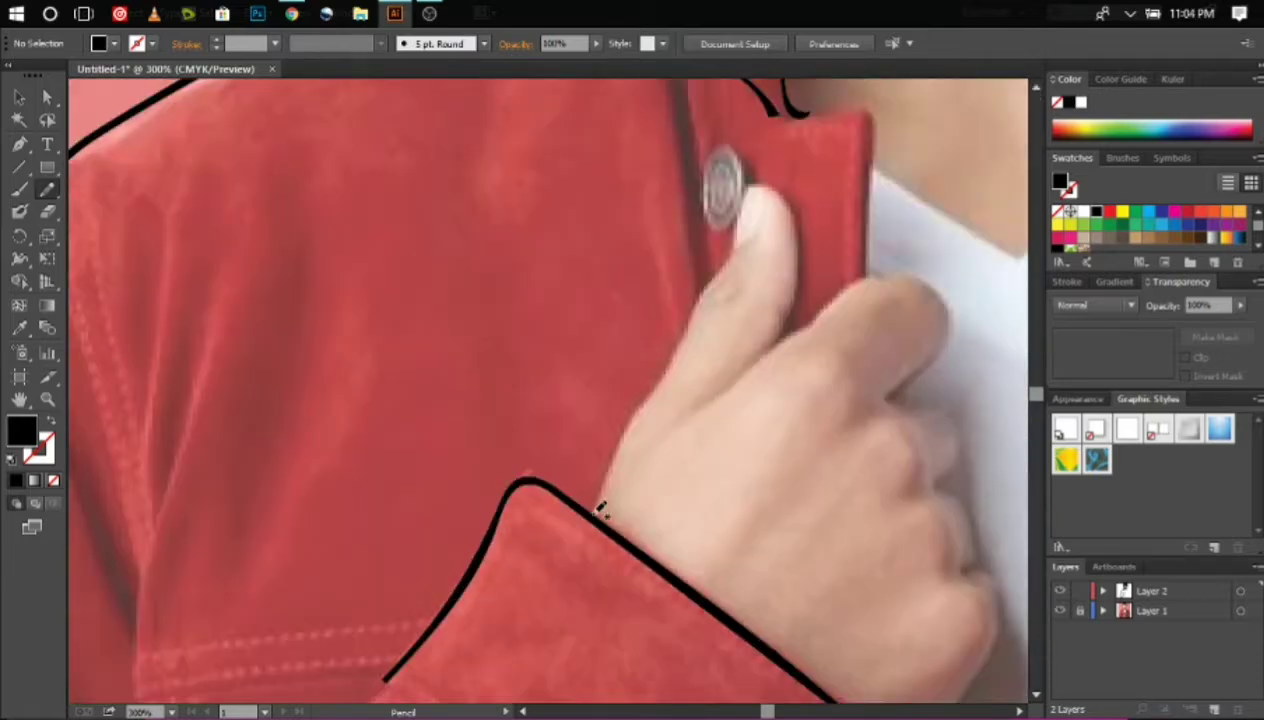
left_click_drag(742, 199, 806, 292)
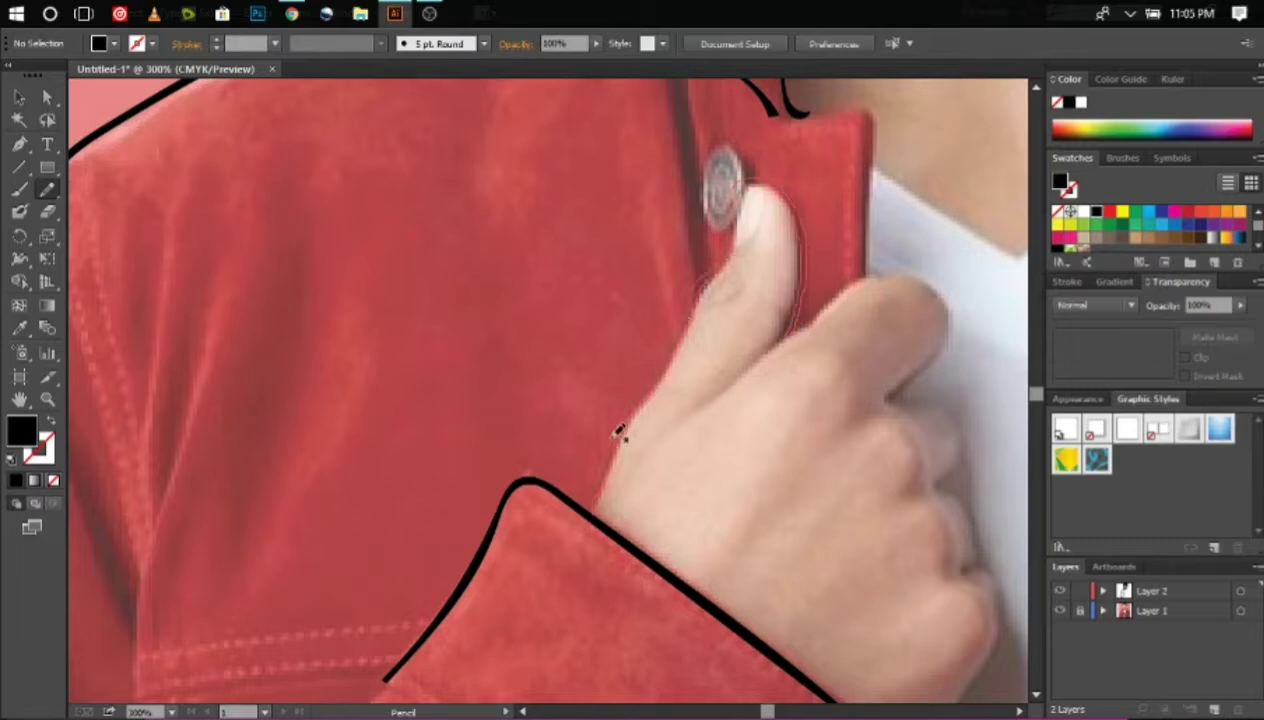
left_click_drag(618, 430, 590, 508)
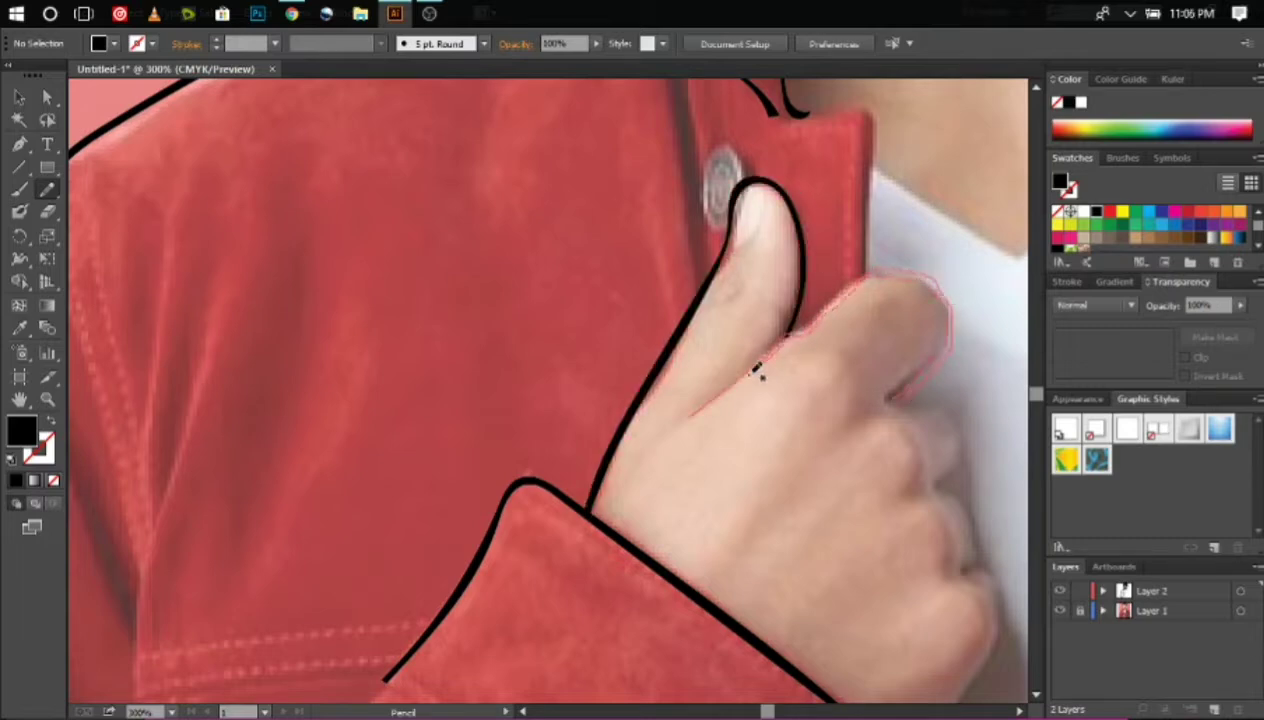
left_click_drag(757, 371, 905, 395)
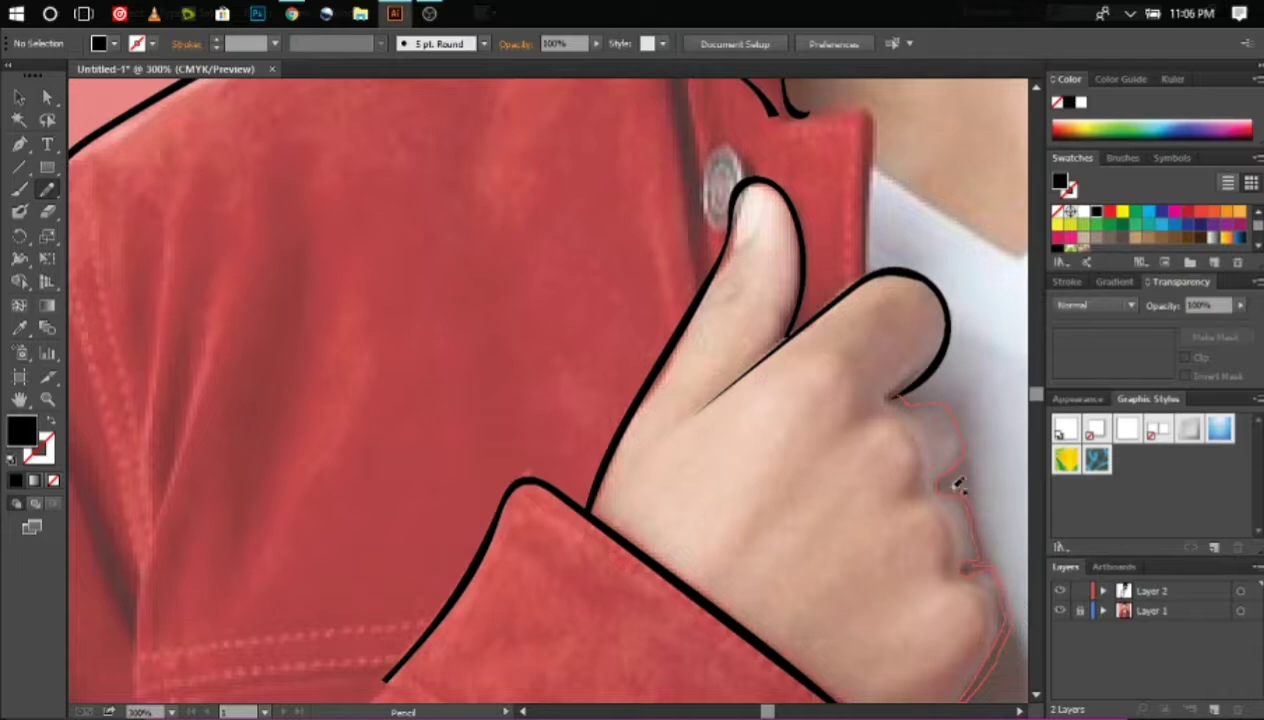
left_click_drag(958, 484, 958, 486)
key("ctrl+0")
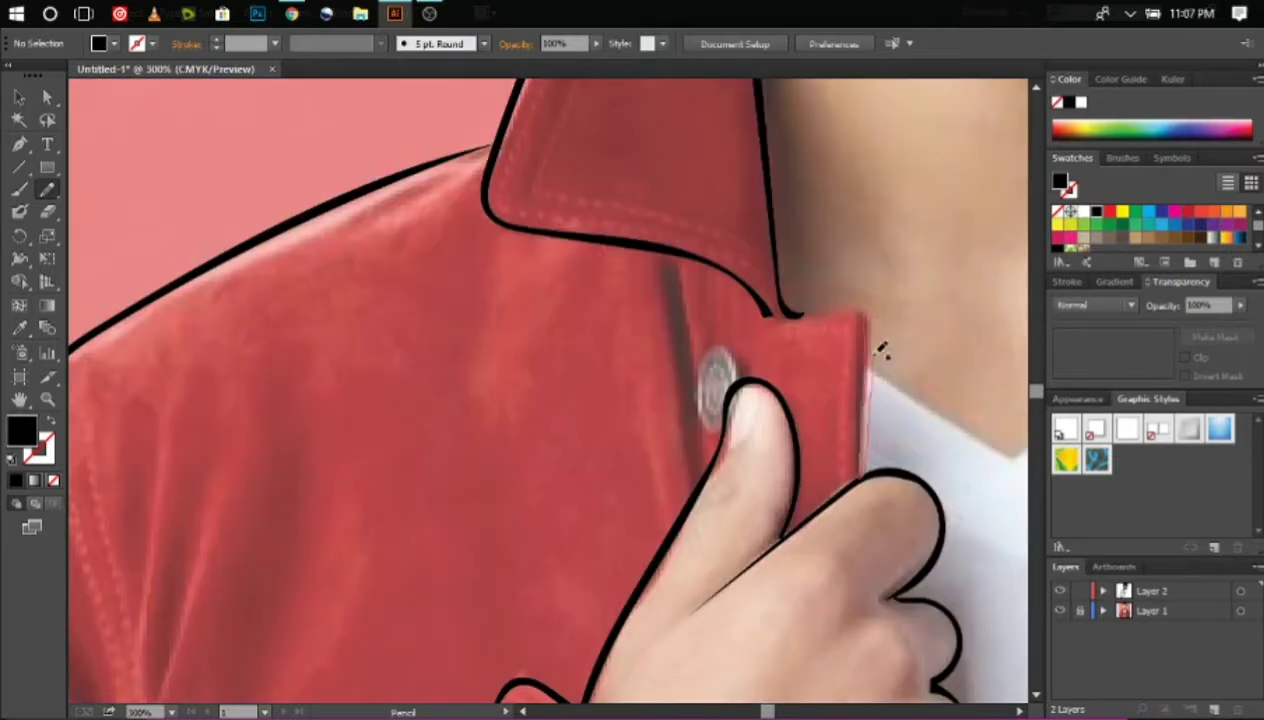
left_click_drag(880, 350, 865, 470)
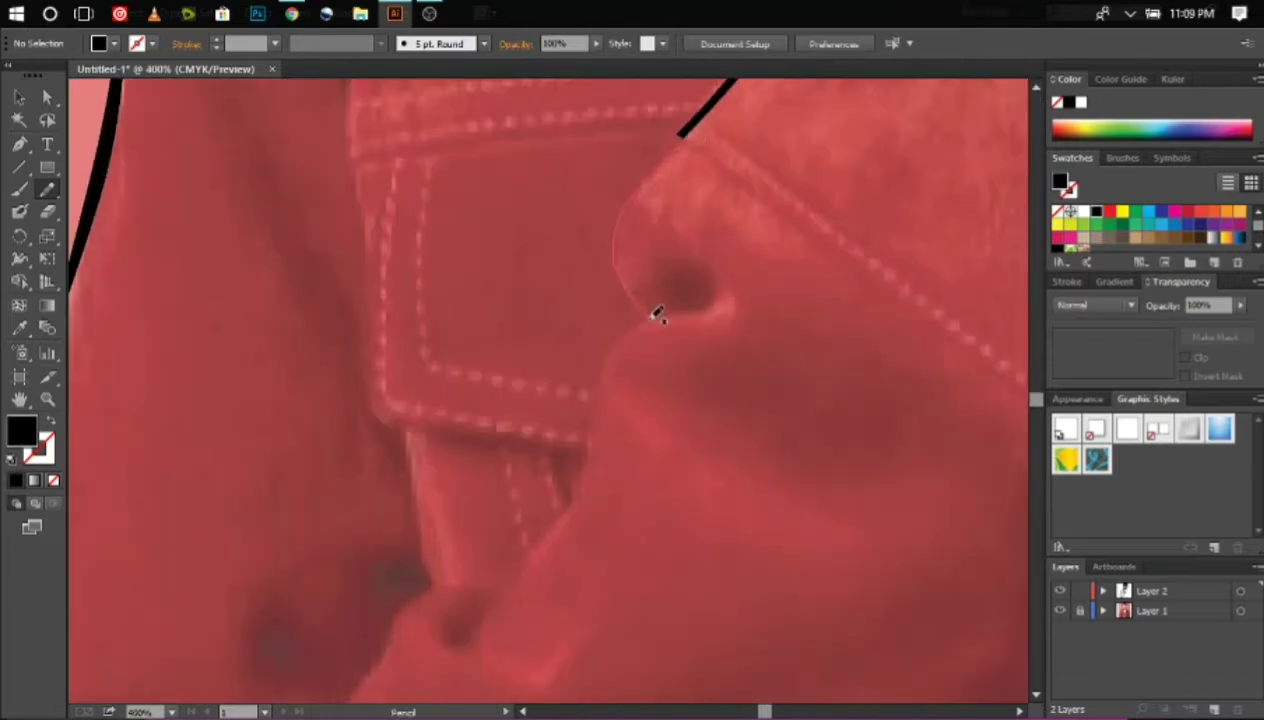
Trace the jacket edge below the collar and the left edge of the shirt opening
left_click_drag(655, 313, 541, 538)
left_click_drag(455, 630, 288, 557)
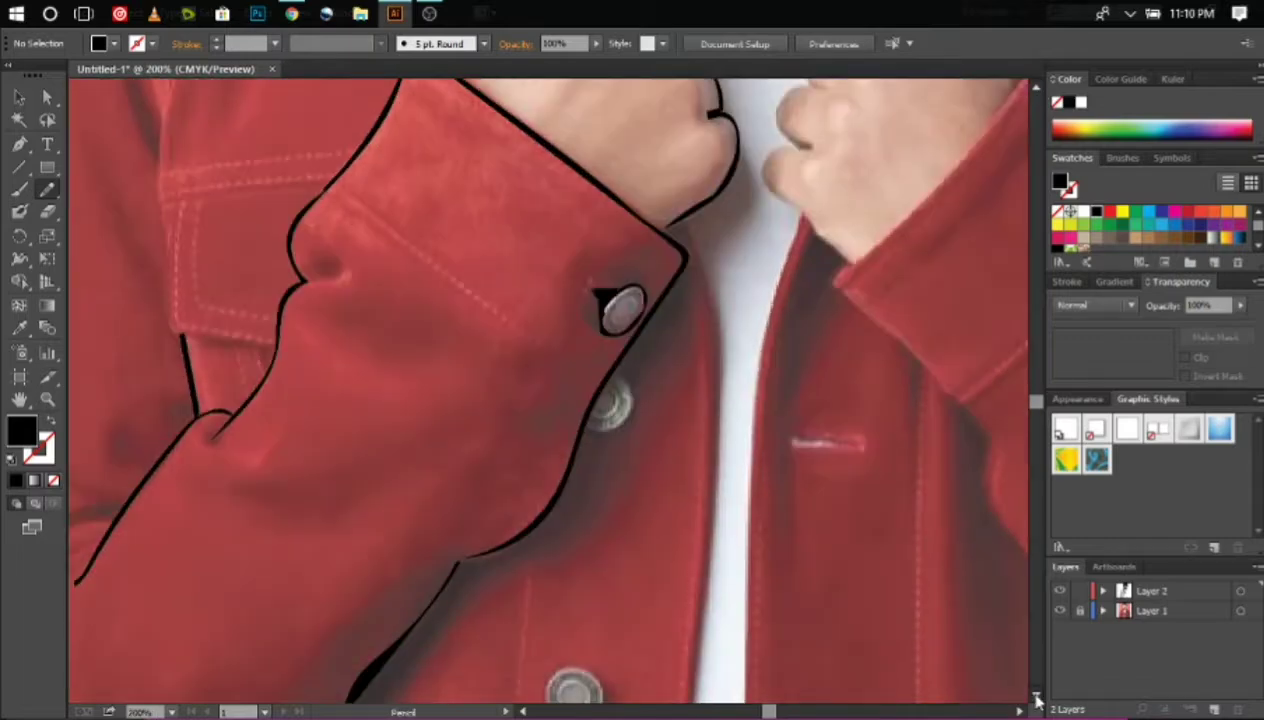
left_click_drag(742, 135, 808, 453)
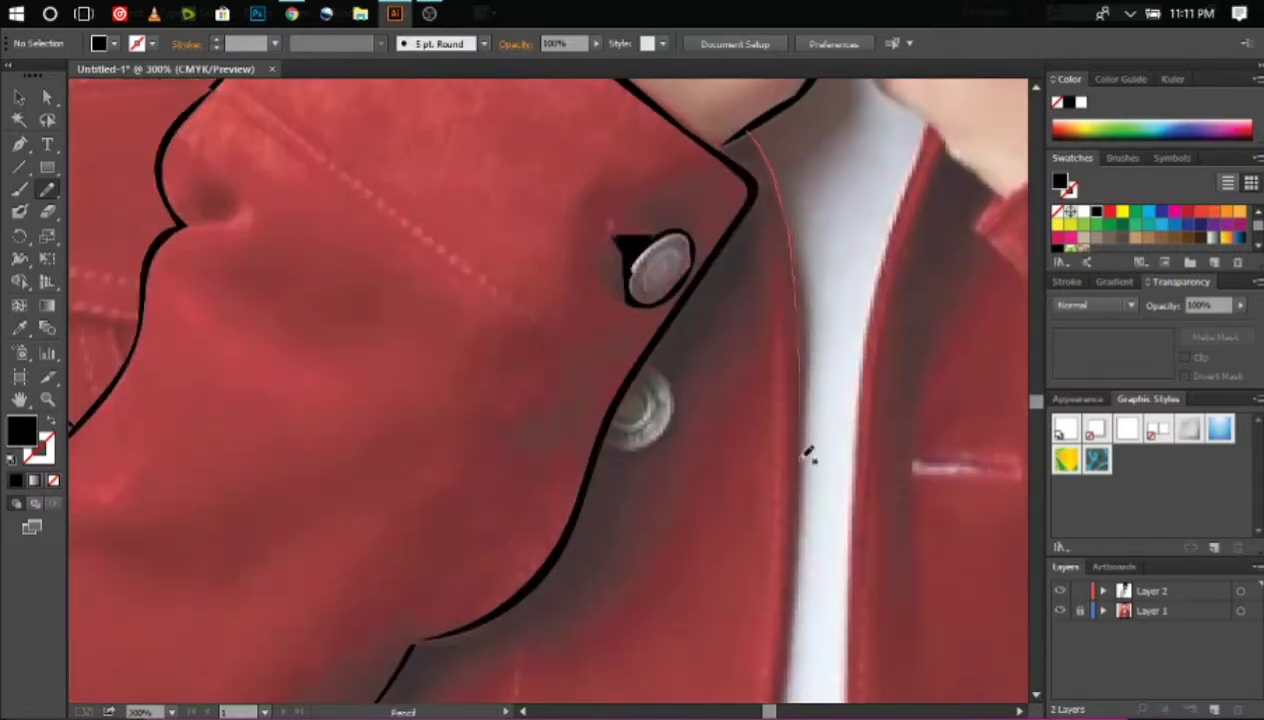
left_click_drag(800, 360, 798, 362)
scroll(780, 320, "down", 3)
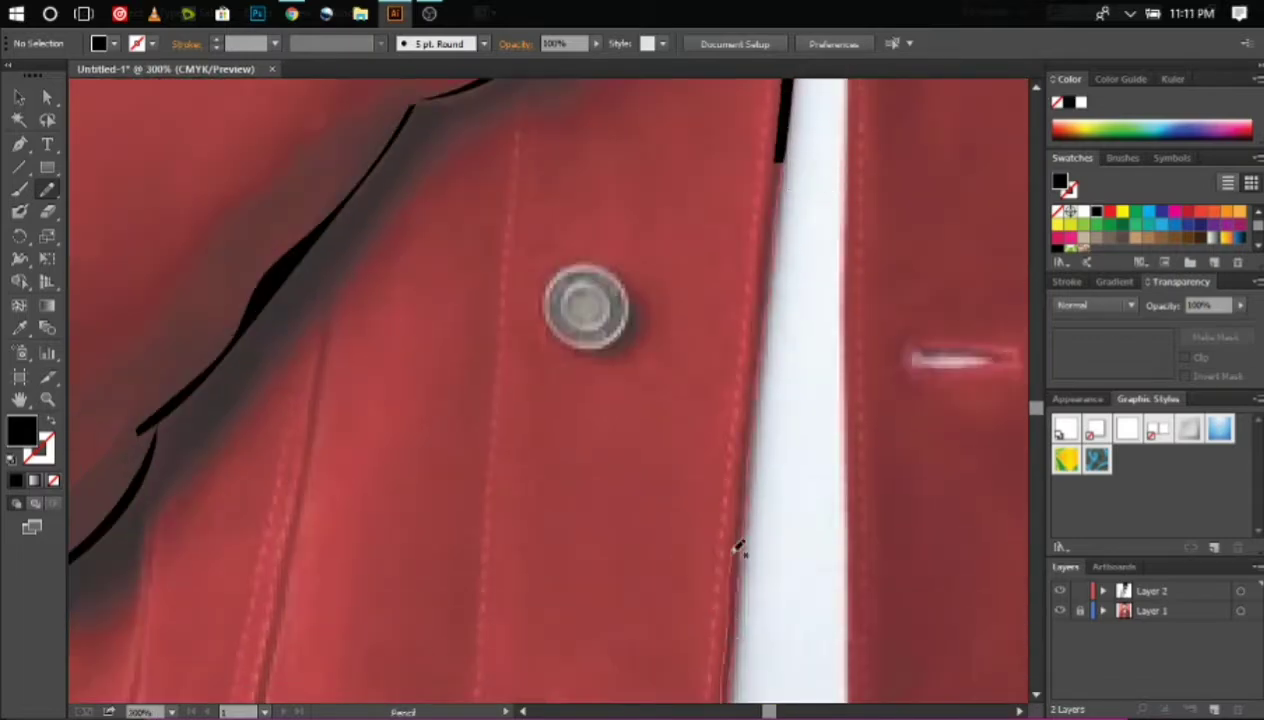
left_click_drag(738, 548, 724, 700)
Outline the right edge of the white shirt strip along the jacket front
left_click_drag(848, 85, 857, 697)
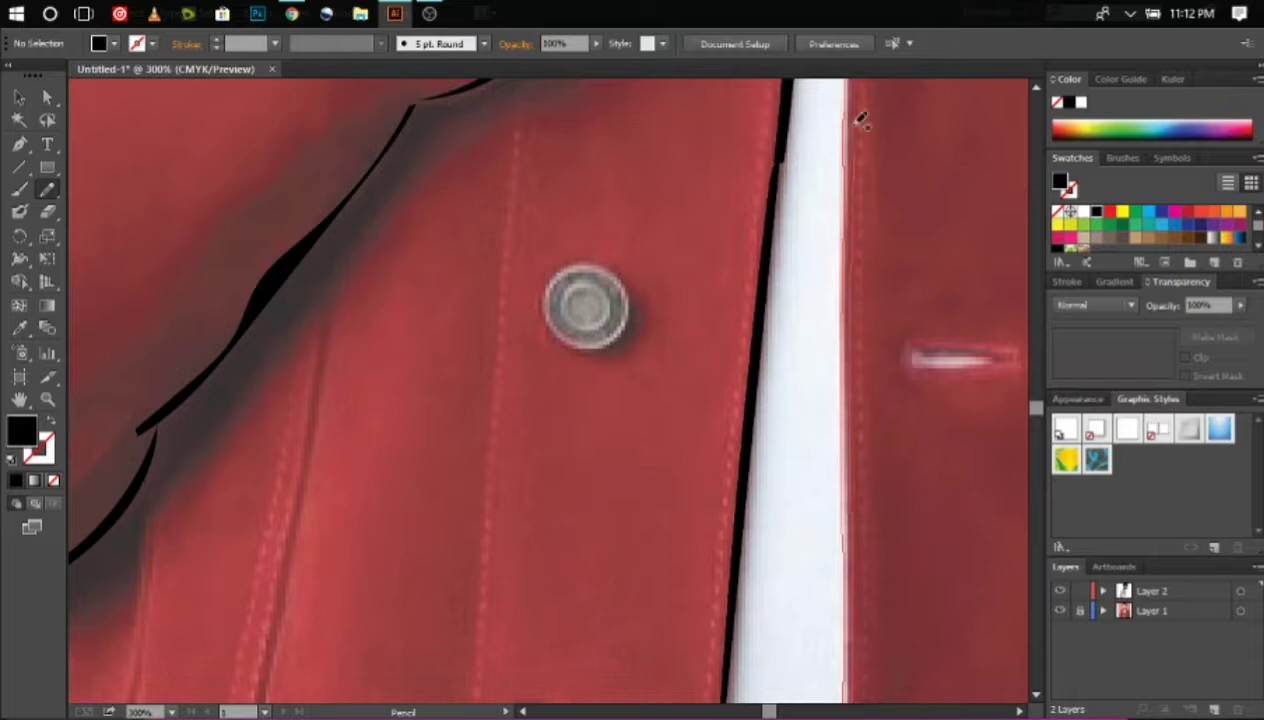
scroll(860, 118, "up", 3)
scroll(870, 362, "up", 3)
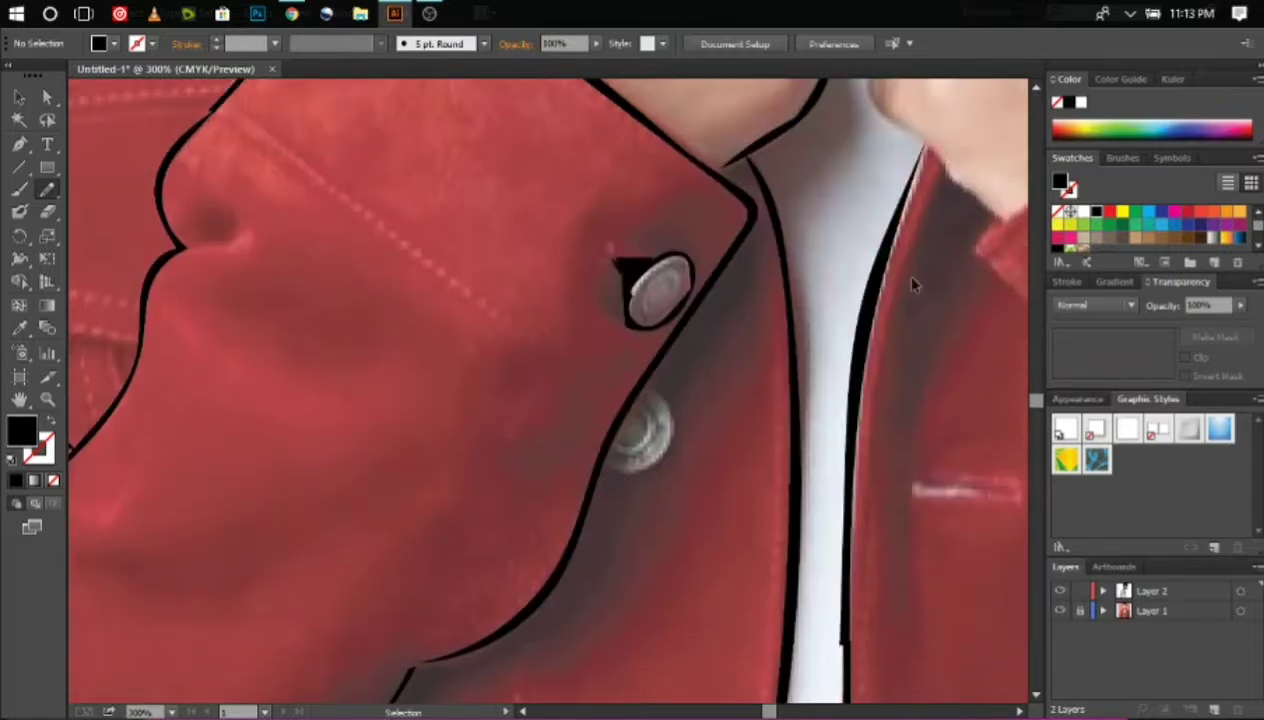
left_click_drag(848, 640, 895, 240)
left_click_drag(872, 355, 849, 635)
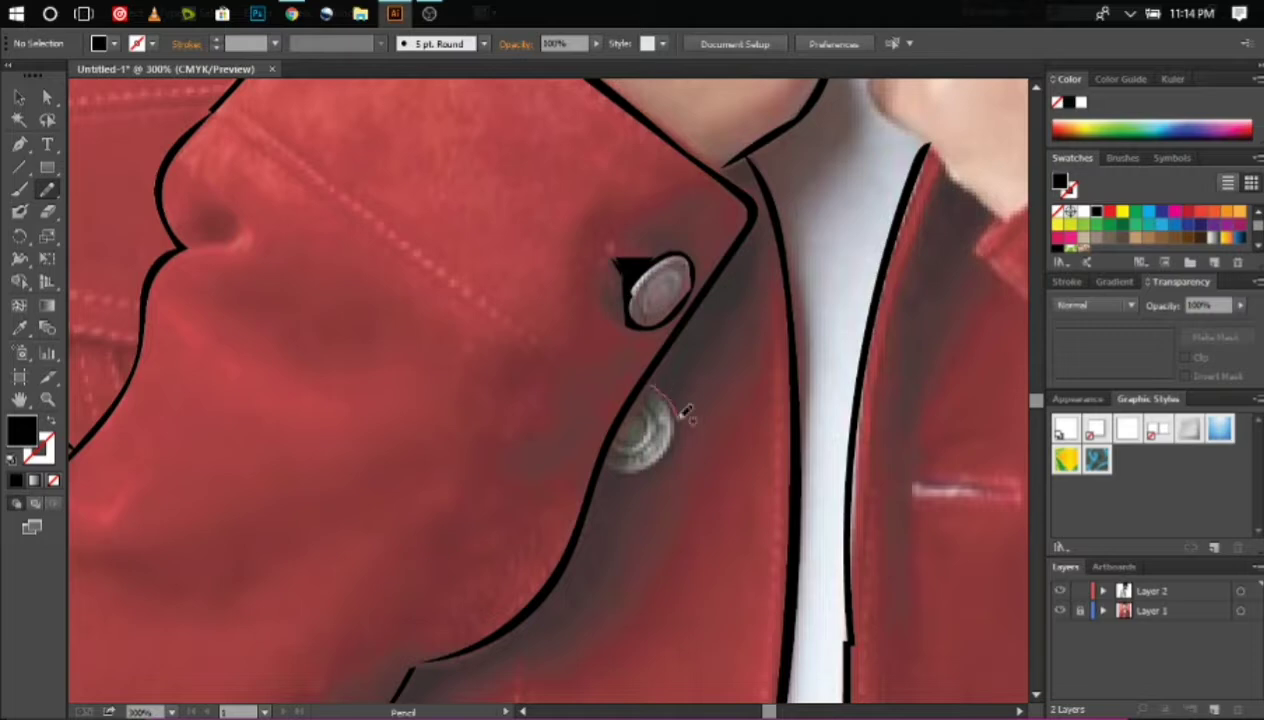
left_click_drag(672, 393, 668, 392)
Trace the right hand's fingers down to the cuff, undoing a stray stroke
scroll(660, 380, "up", 3)
scroll(645, 365, "up", 3)
scroll(640, 362, "right", 5)
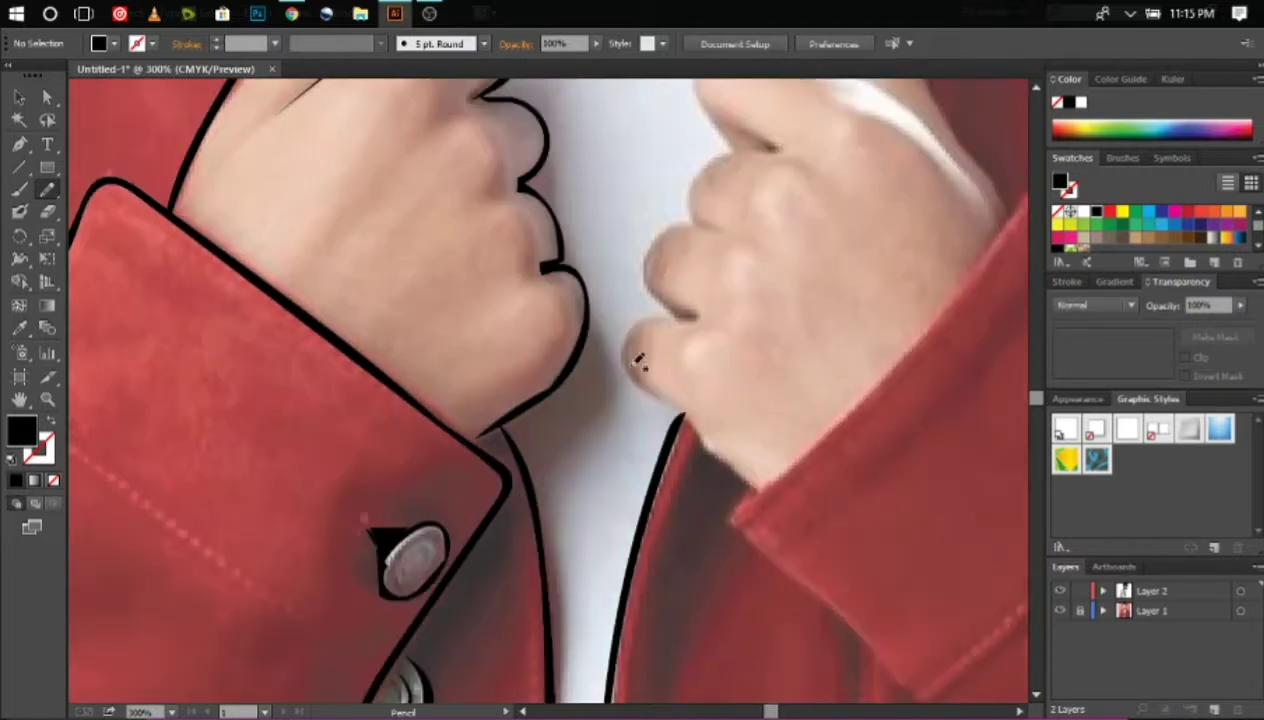
left_click_drag(722, 452, 757, 478)
key("ctrl+z")
left_click_drag(662, 322, 757, 480)
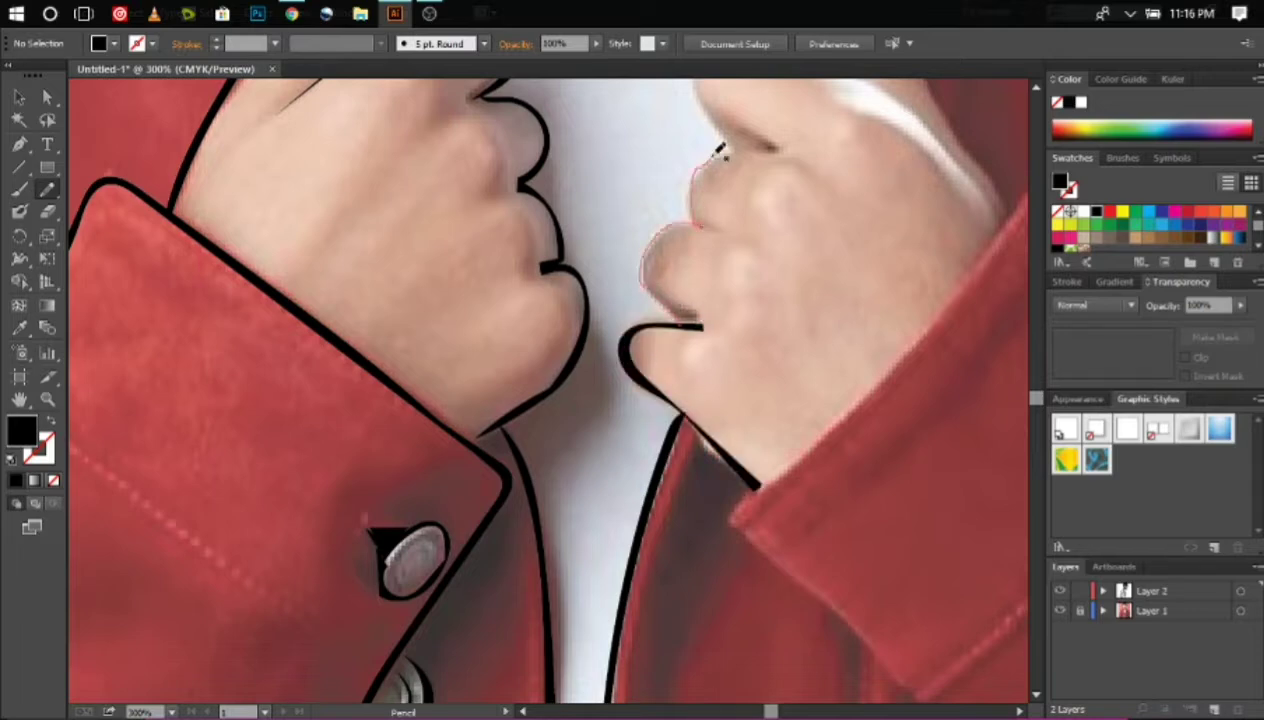
left_click_drag(693, 322, 694, 322)
Outline the right hand's thumb in black
scroll(710, 300, "up", 3)
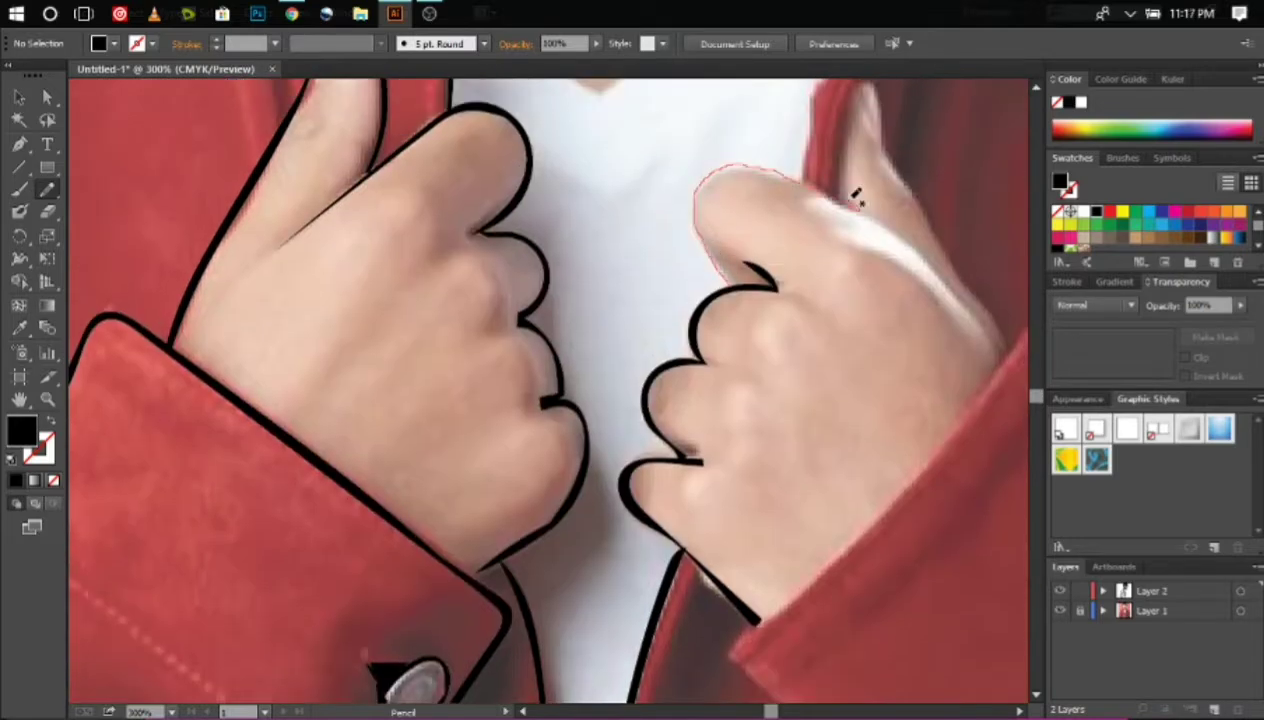
left_click_drag(852, 198, 850, 199)
scroll(845, 240, "up", 2)
left_click_drag(960, 347, 903, 234)
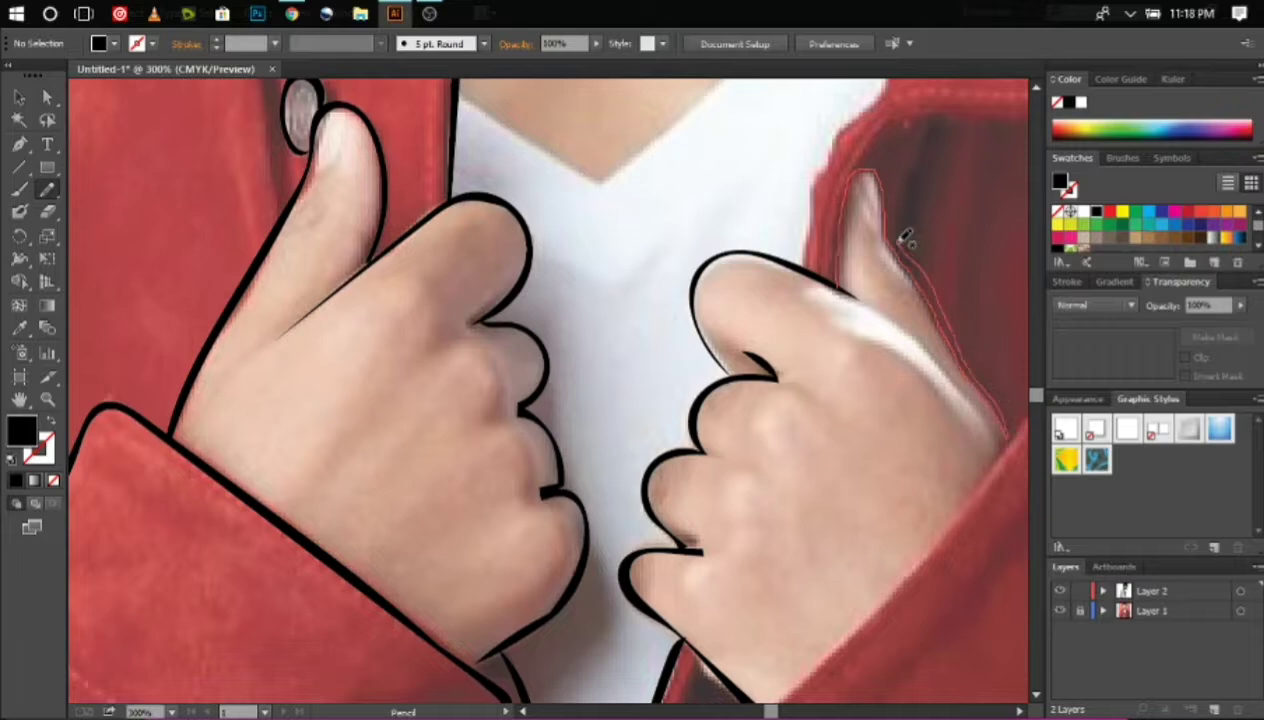
left_click_drag(843, 283, 843, 284)
scroll(700, 400, "down", 4)
scroll(700, 400, "right", 3)
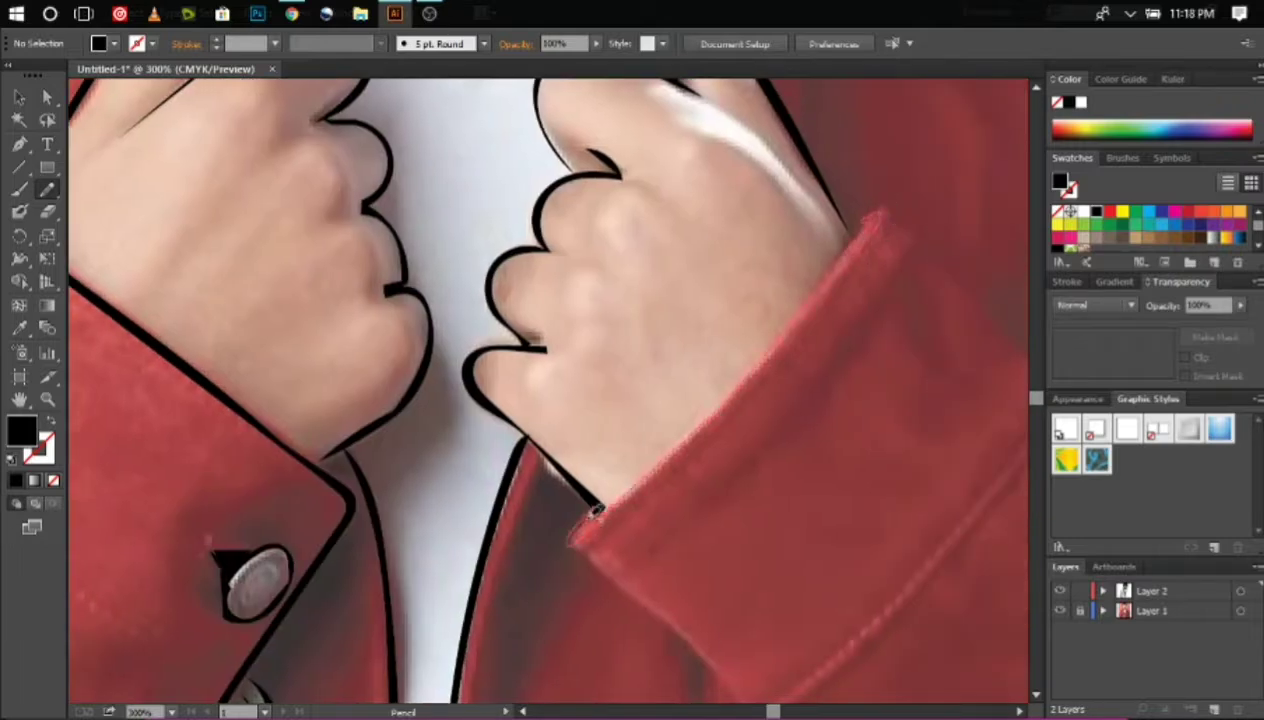
Trace the lower button area and the jacket's lower edge in black
left_click_drag(593, 512, 593, 512)
scroll(593, 512, "down", 5)
scroll(593, 512, "right", 5)
scroll(437, 195, "down", 3)
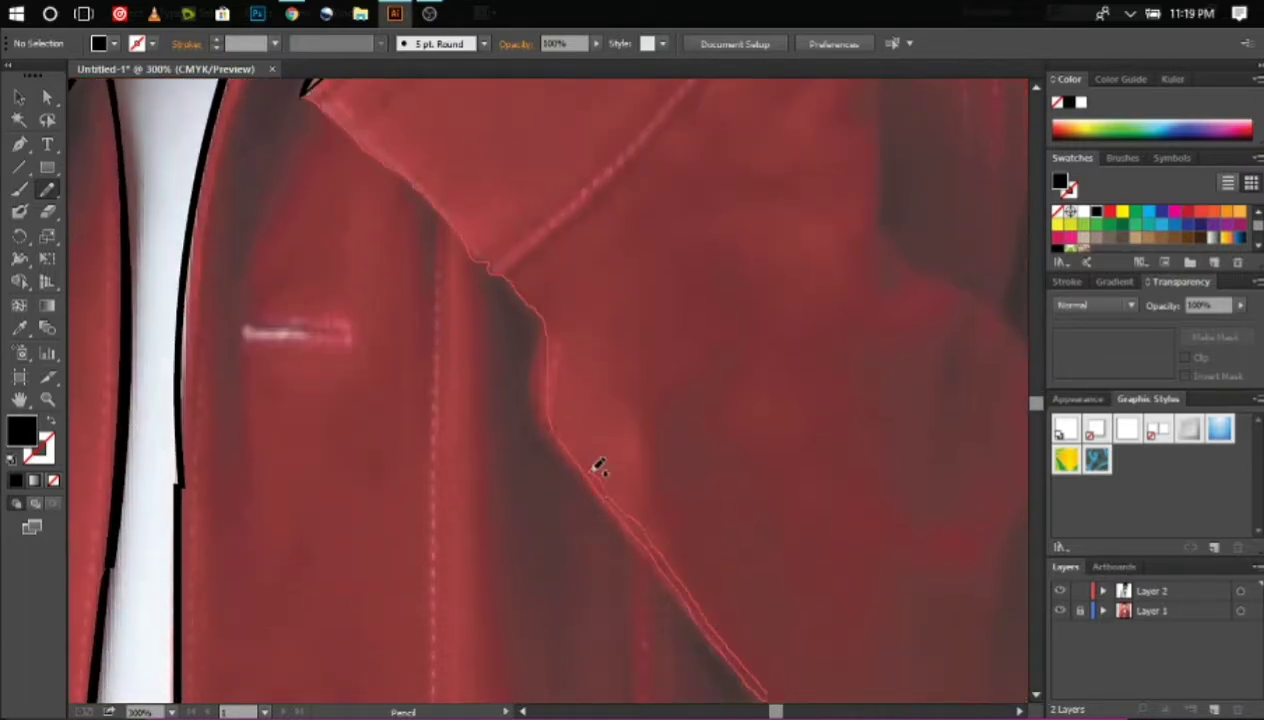
left_click_drag(463, 210, 463, 212)
scroll(450, 180, "down", 8)
scroll(450, 180, "right", 6)
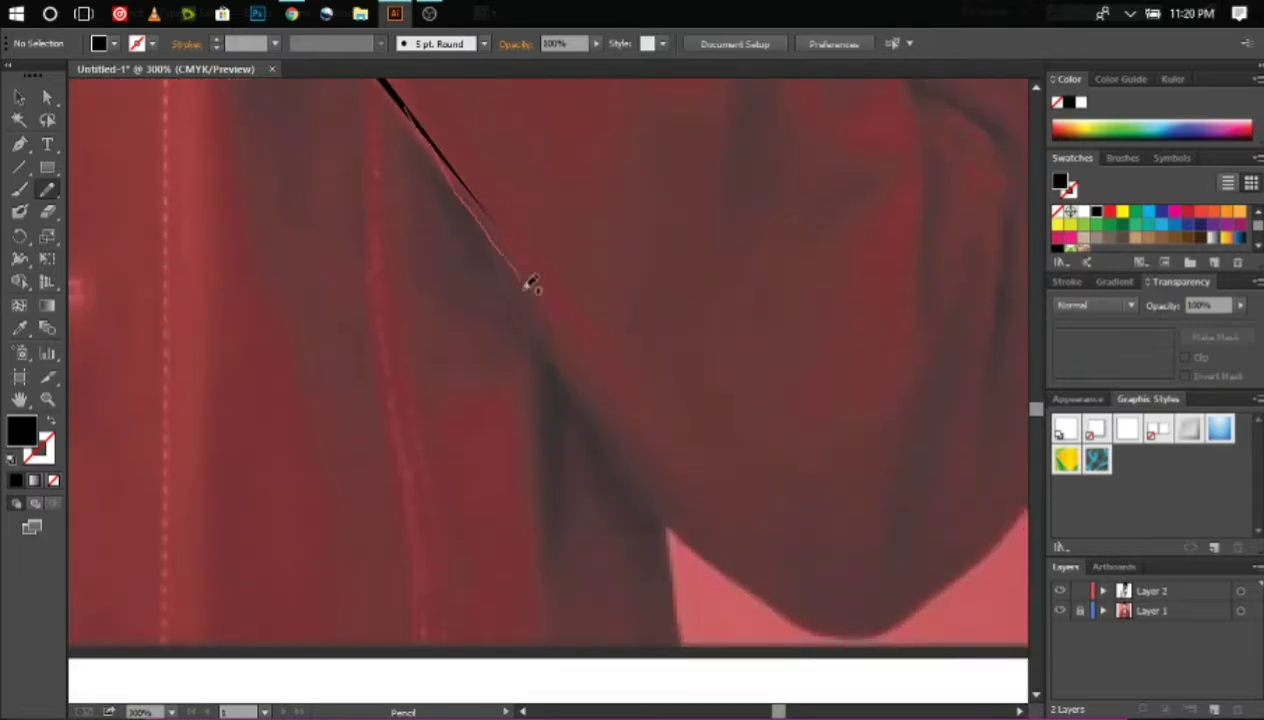
left_click_drag(511, 298, 993, 548)
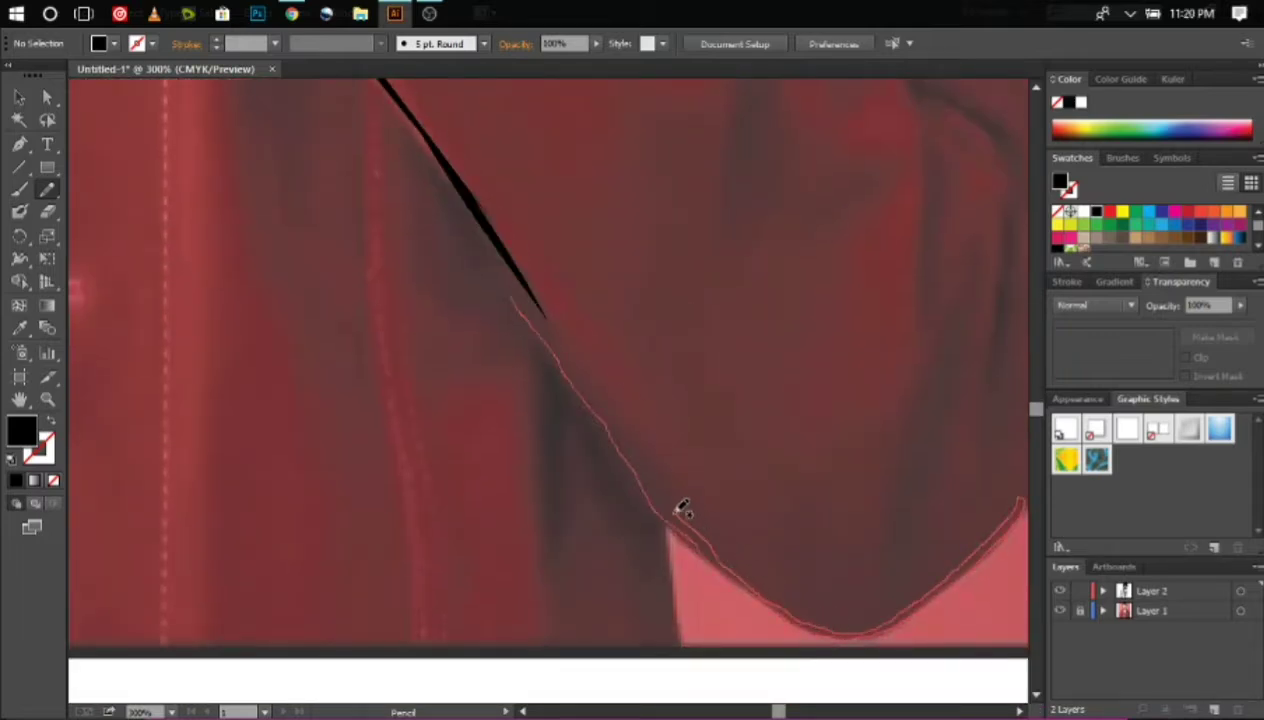
left_click_drag(681, 507, 681, 508)
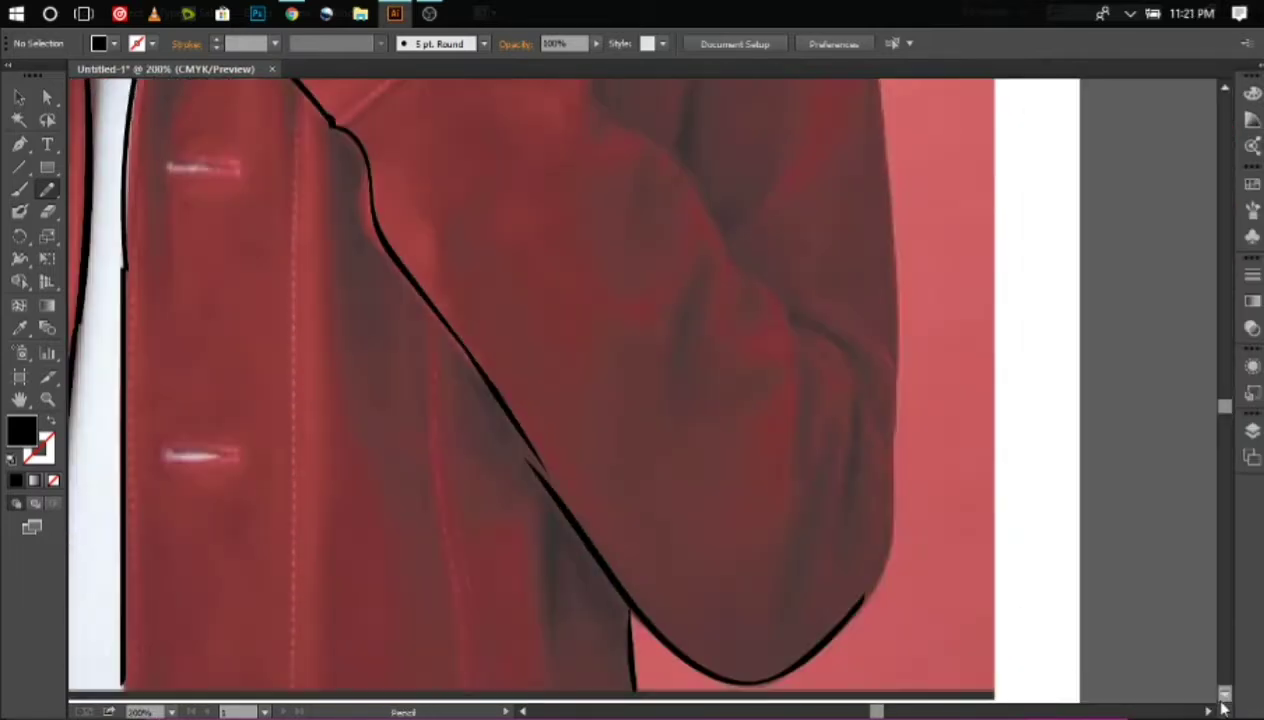
Zoom in on the jacket's right side and trace its outer edge
right_click(612, 627)
left_click(672, 446)
left_click_drag(815, 700, 863, 207)
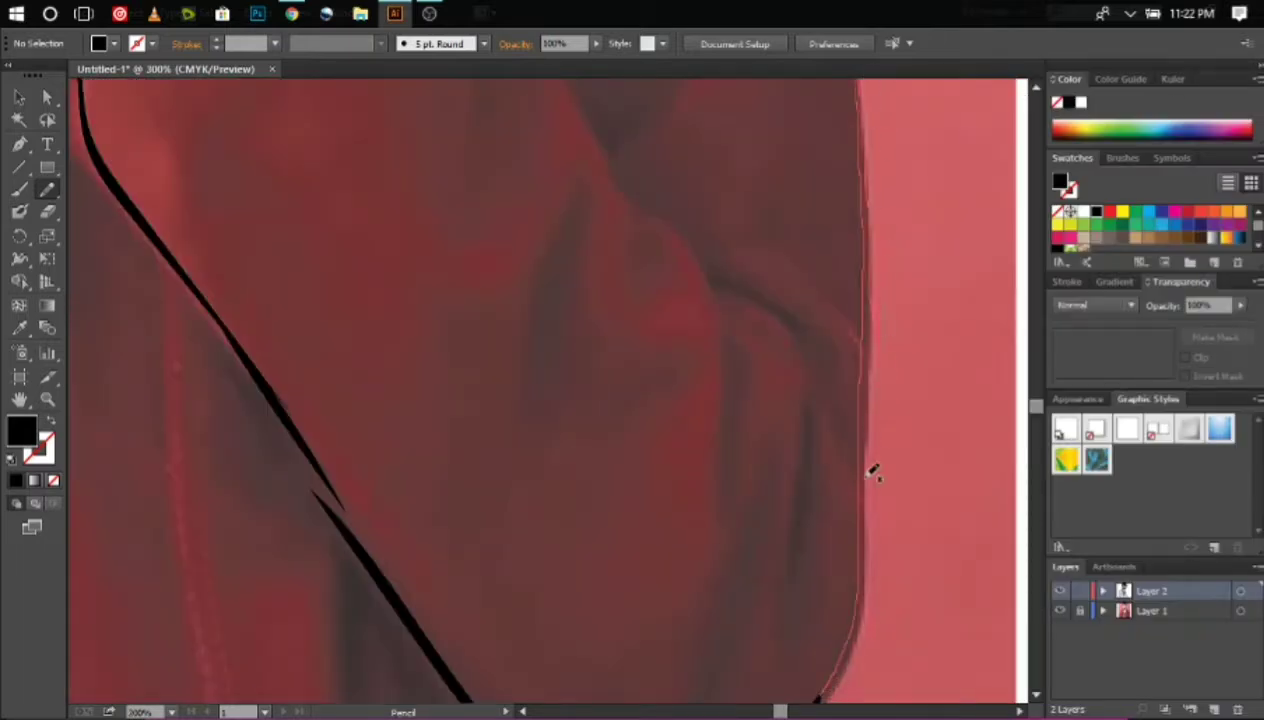
left_click_drag(872, 472, 866, 590)
Move up to the collar and trace its bottom edge in black
scroll(866, 630, "up", 5)
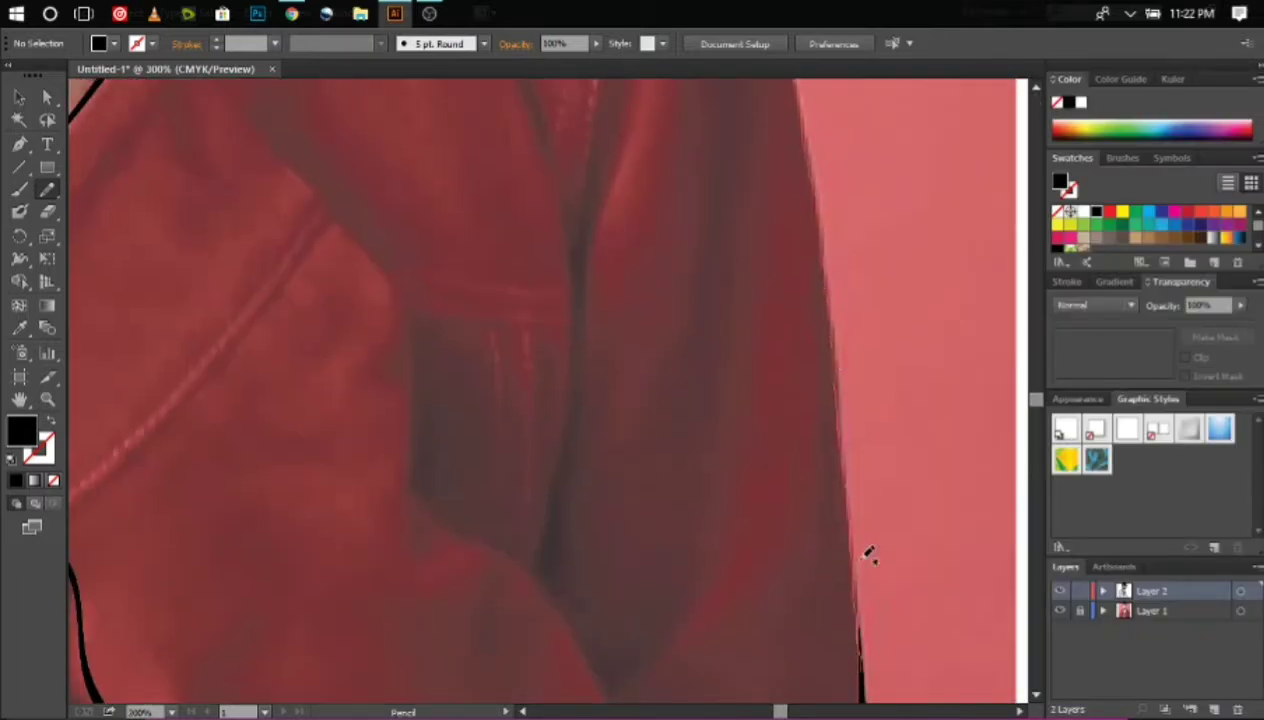
scroll(863, 589, "up", 2)
scroll(863, 589, "up", 2)
scroll(800, 300, "up", 2)
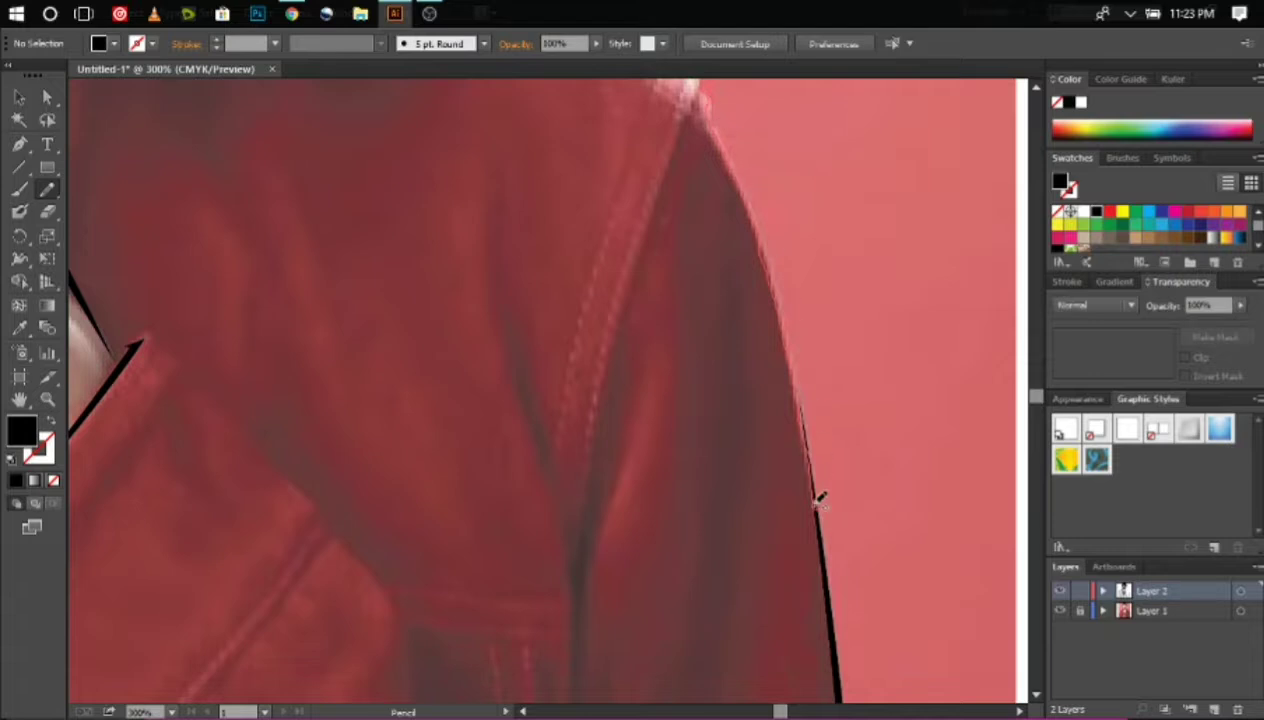
scroll(818, 498, "up", 3)
scroll(720, 381, "left", 1)
scroll(720, 381, "up", 1)
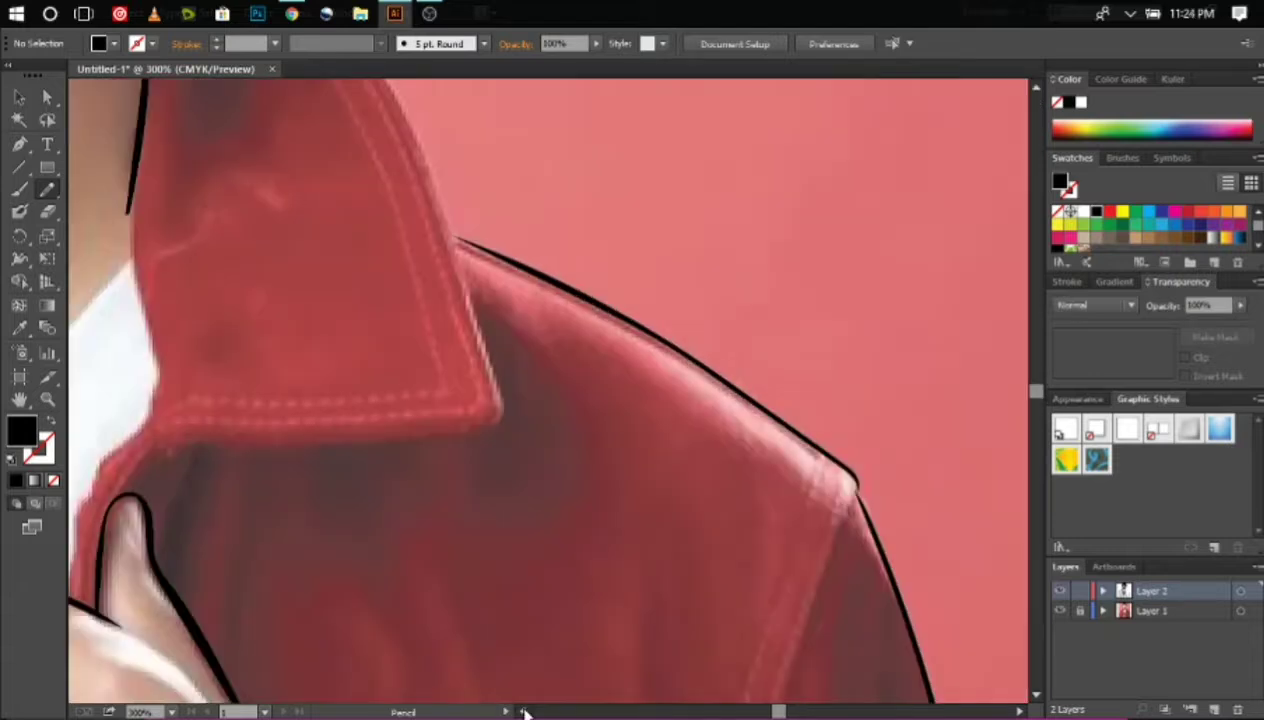
scroll(366, 286, "up", 3)
scroll(292, 598, "down", 2)
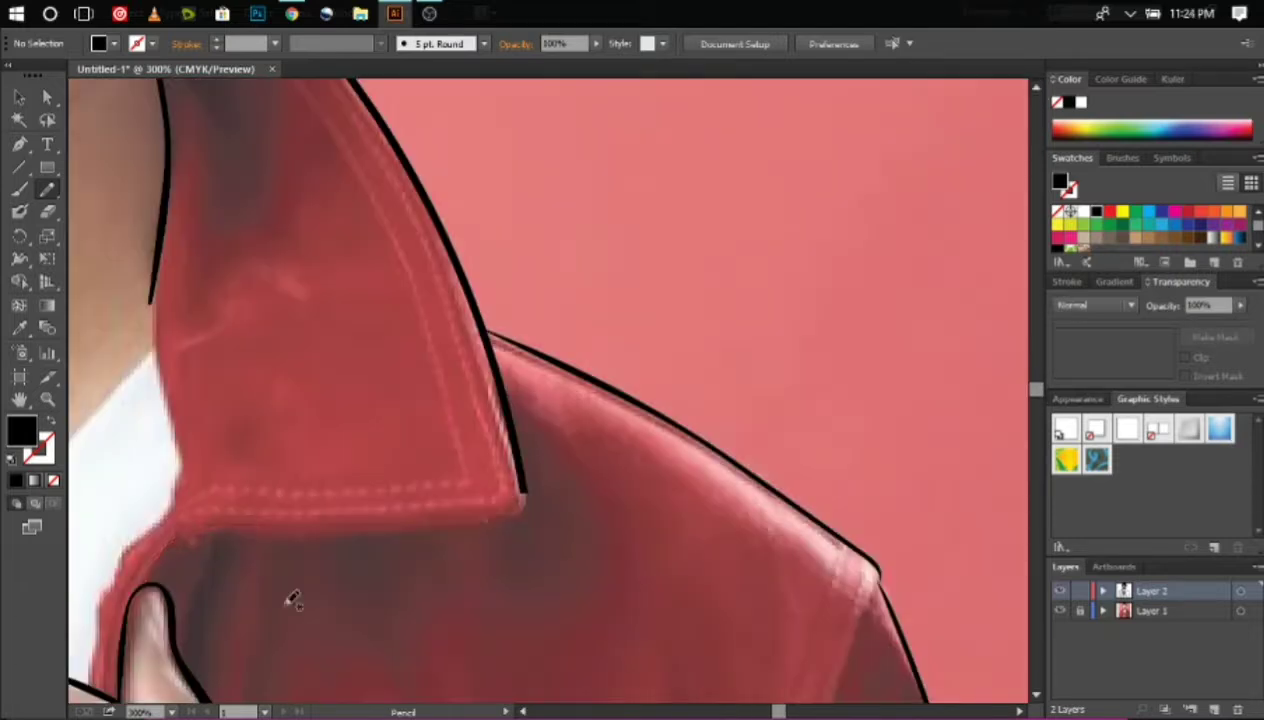
left_click_drag(165, 537, 150, 560)
scroll(293, 650, "left", 1)
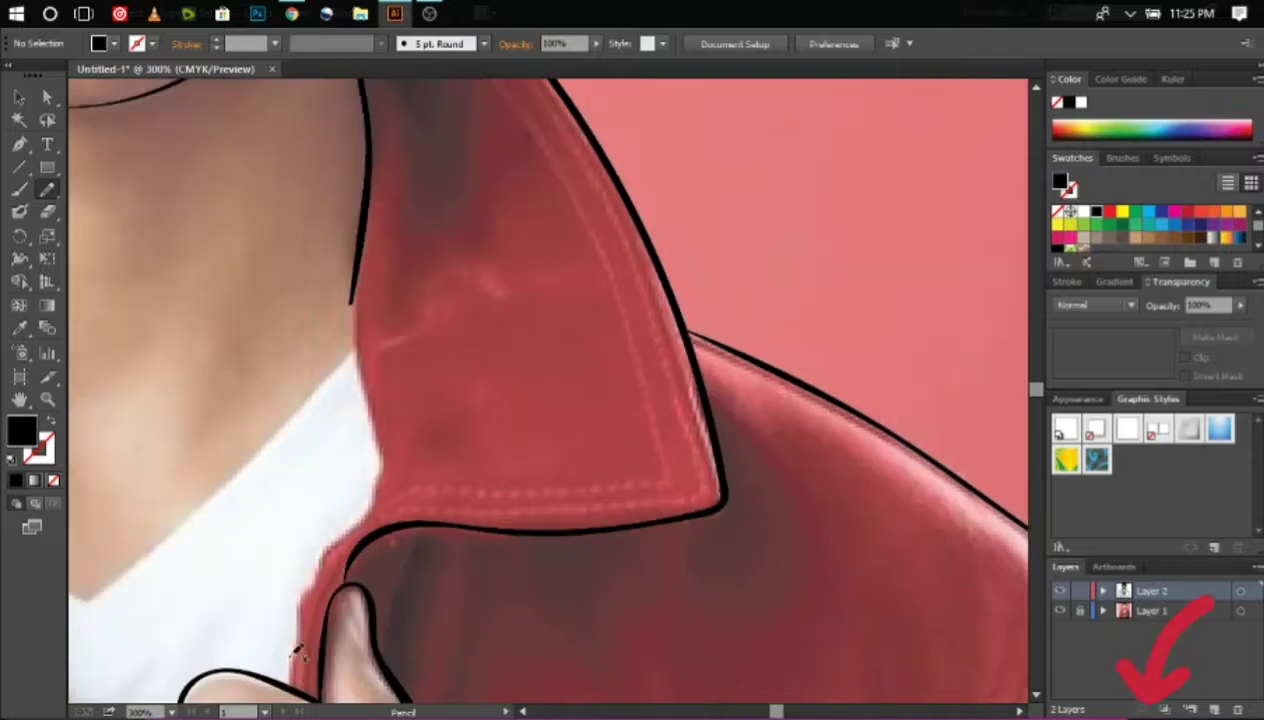
Finish the collar's left edge, then place the skin-tone oval image beside the artboard
left_click_drag(352, 291, 290, 680)
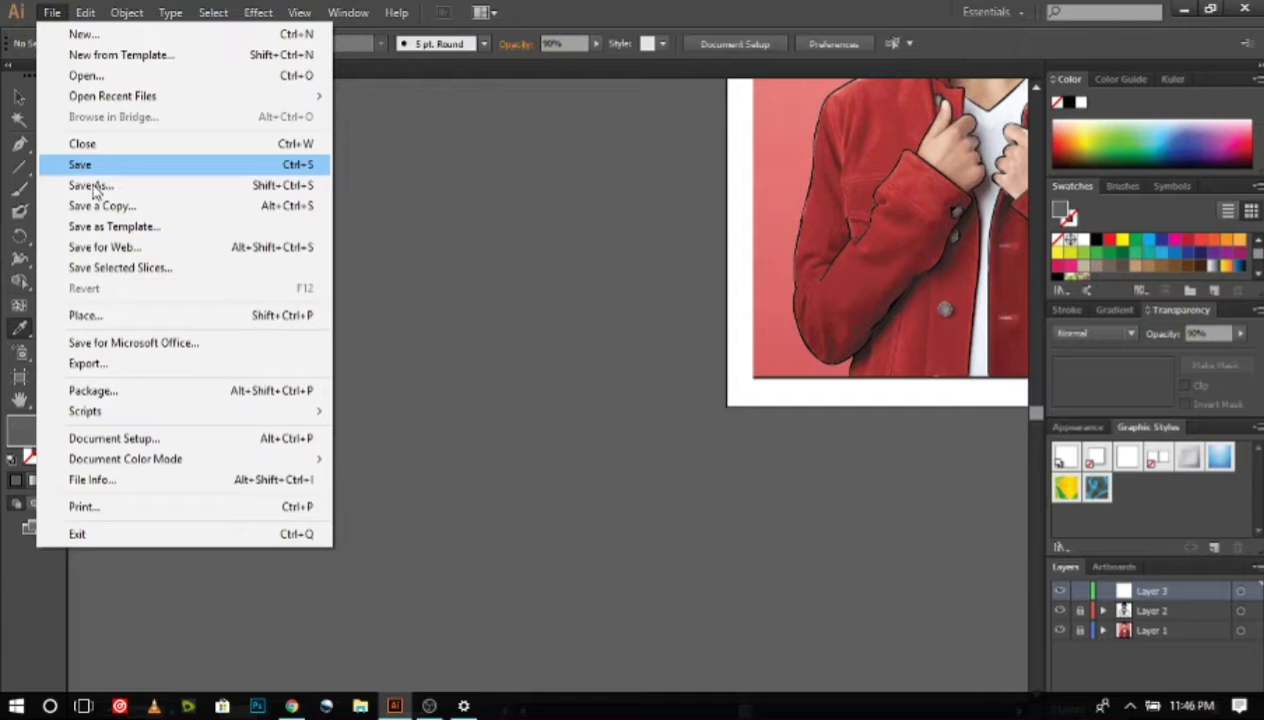
left_click(85, 315)
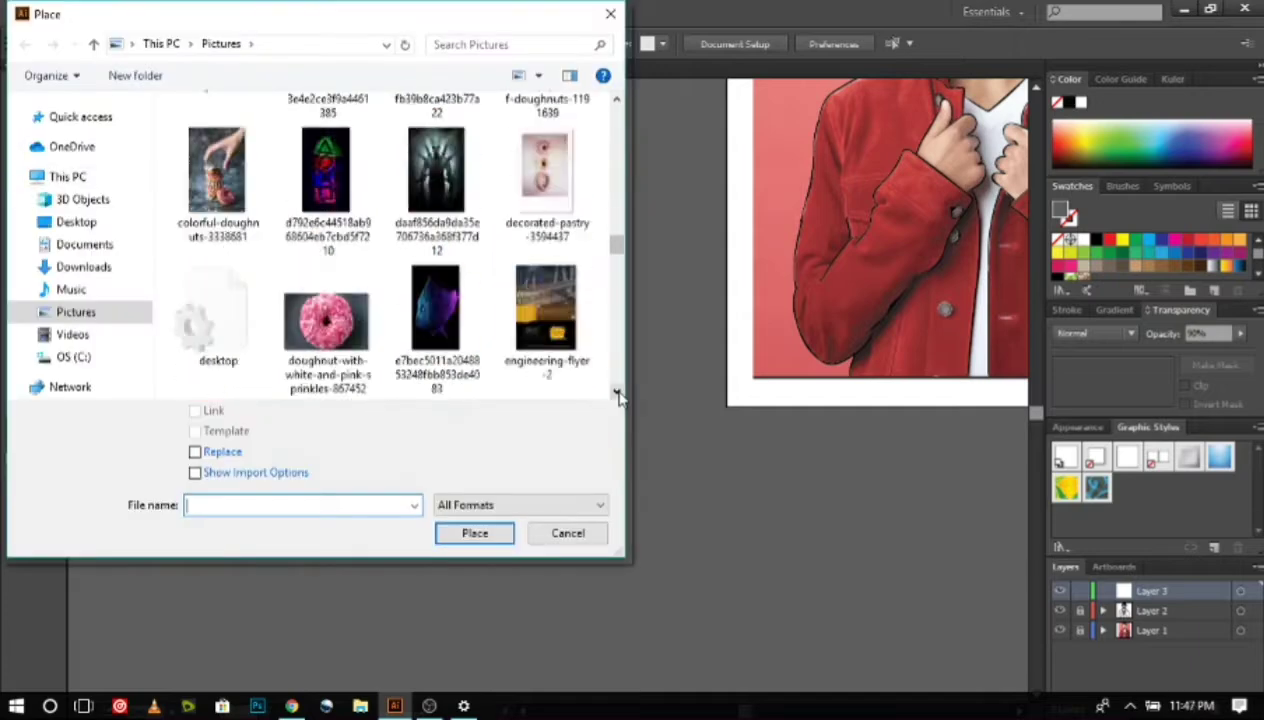
left_click(56, 113)
double_click(429, 282)
left_click_drag(93, 101, 378, 460)
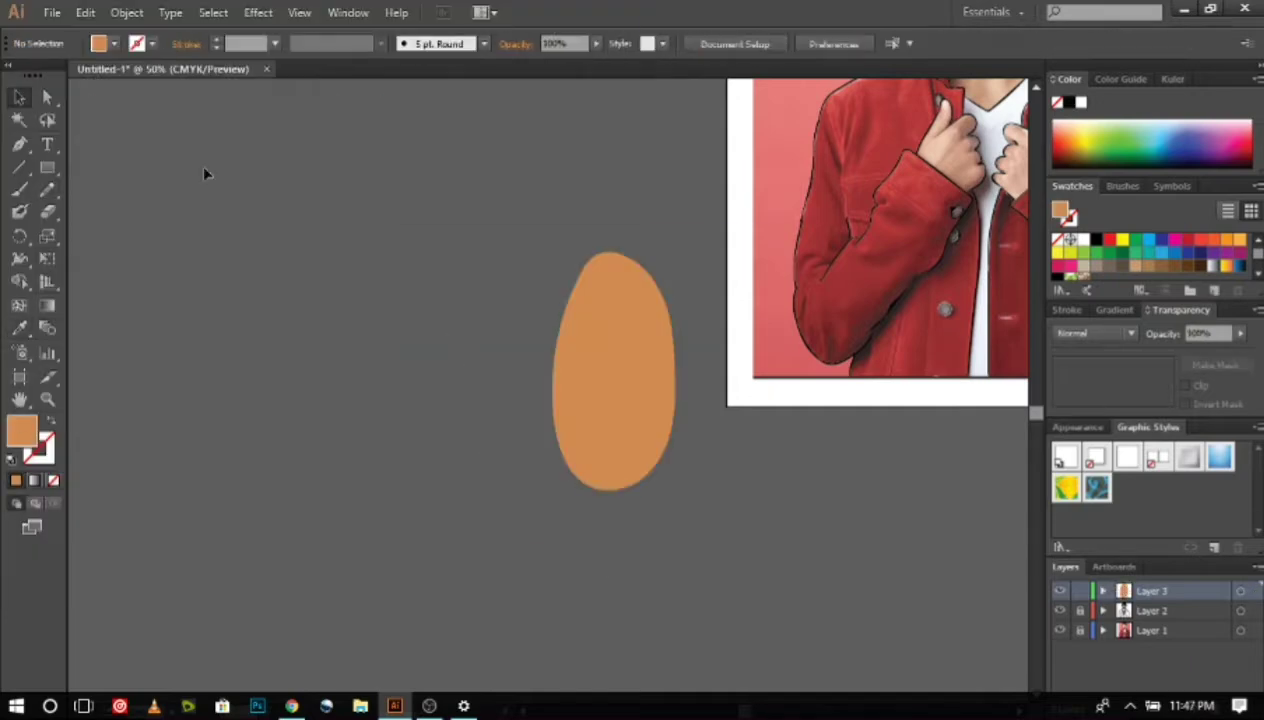
Pick the orange skin tone and fill the face shape along the jaw and chin
left_click(829, 250)
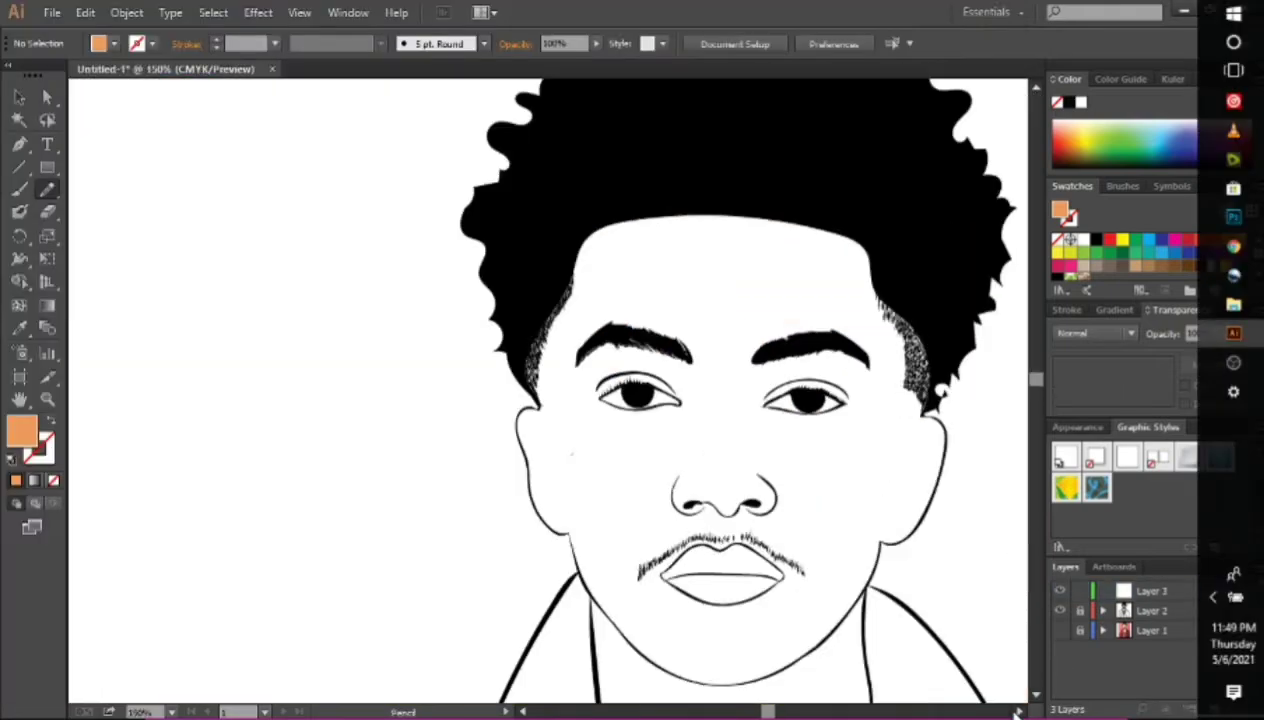
left_click_drag(415, 420, 804, 410)
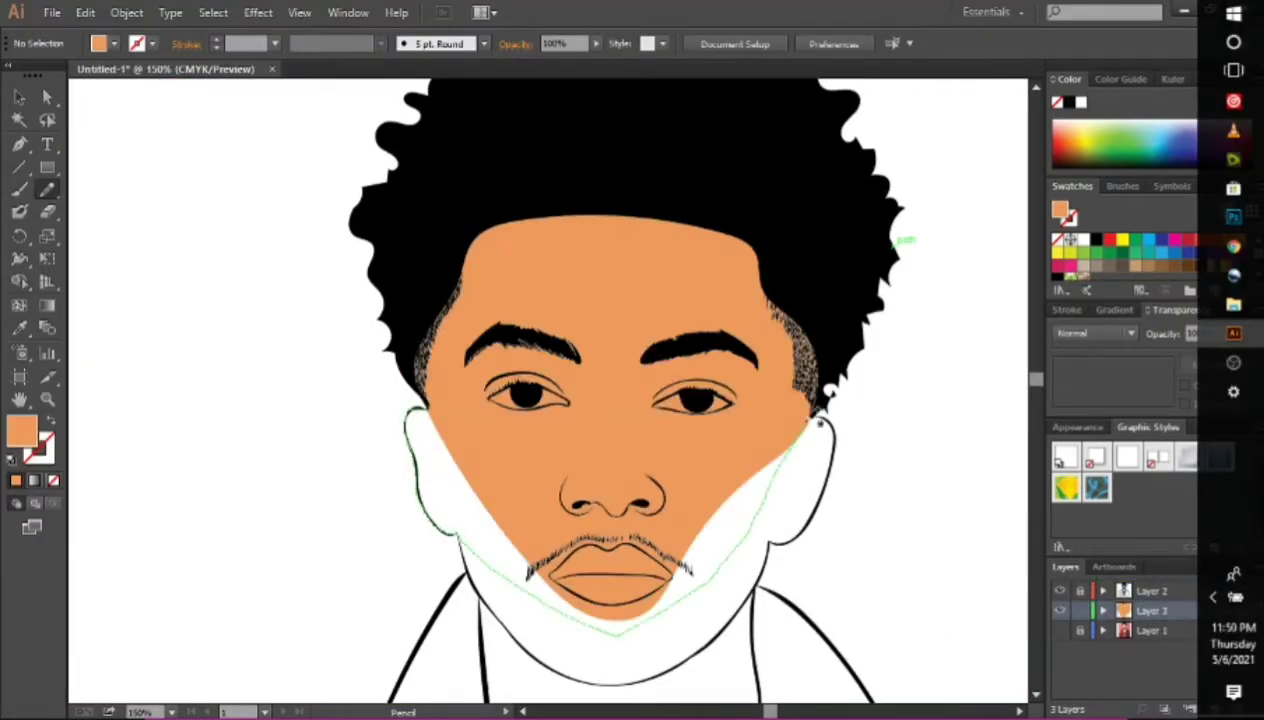
key("ctrl+equal")
key("ctrl+equal")
key("ctrl+equal")
scroll(312, 535, "down", 3)
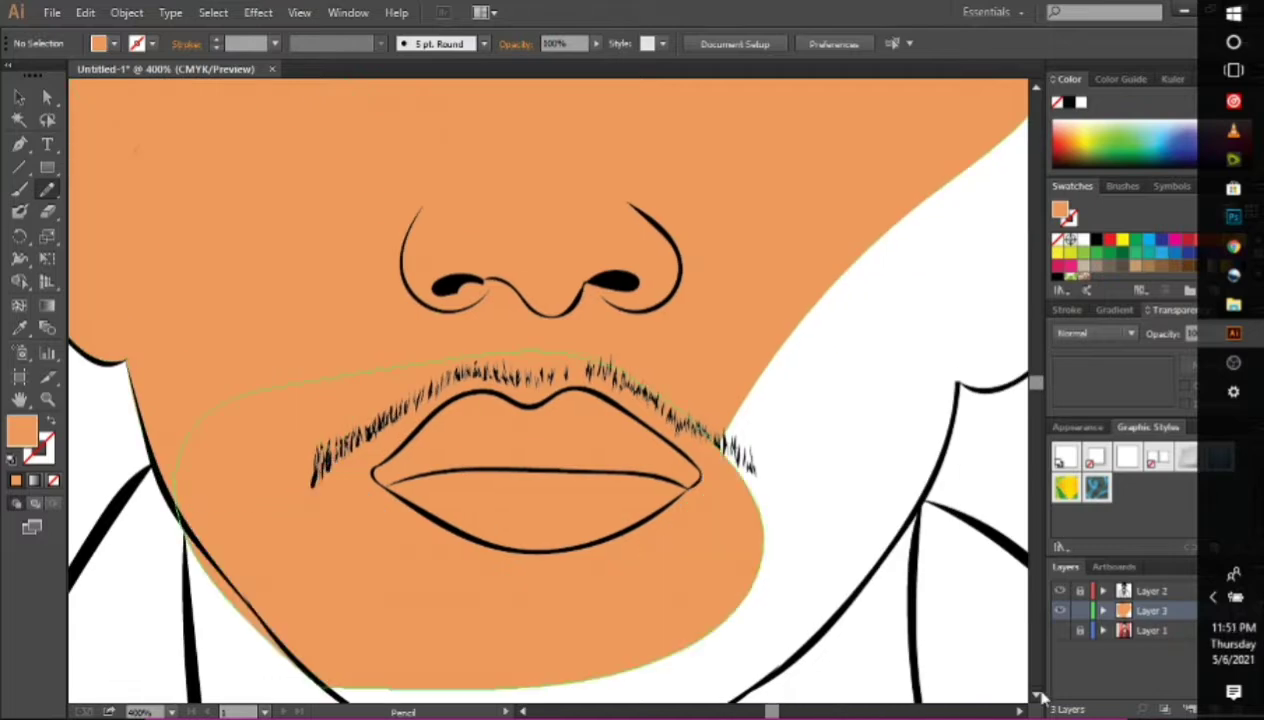
scroll(600, 400, "down", 5)
mouse_move(220, 680)
left_mouse_down()
mouse_move(924, 290)
mouse_move(800, 100)
left_mouse_up()
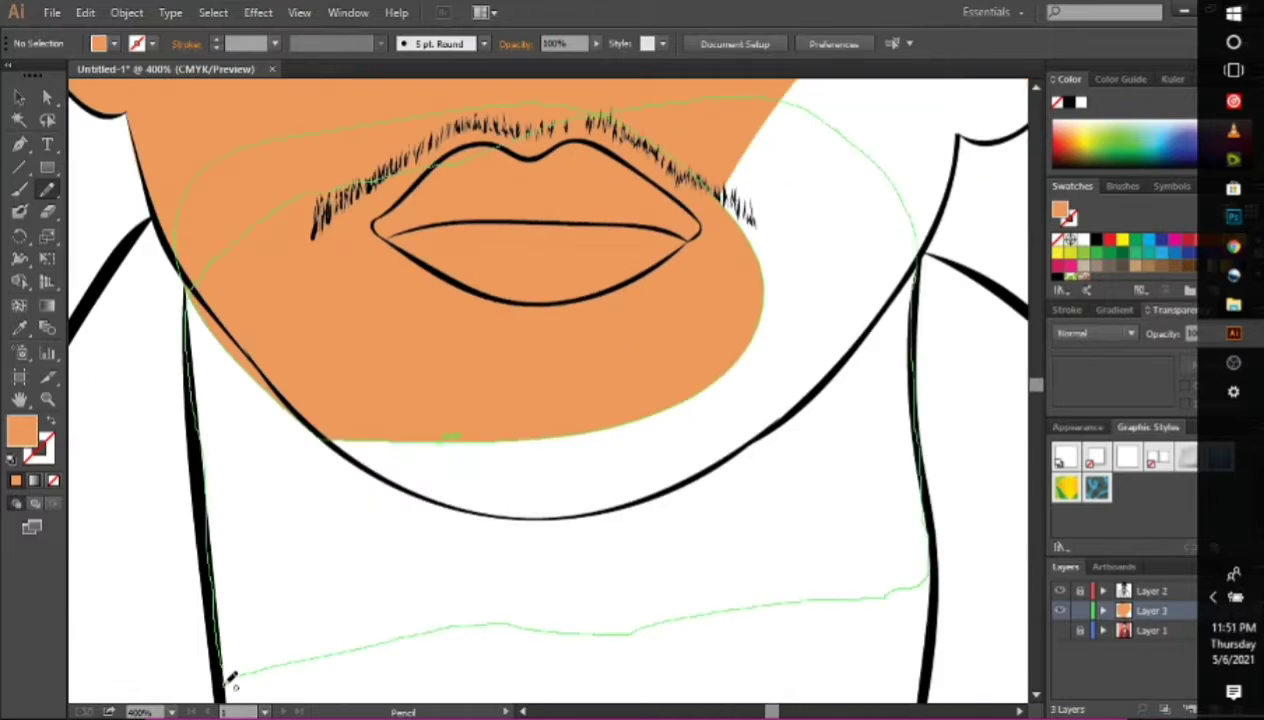
Extend the skin-tone fill over the neck down to its V
scroll(800, 300, "up", 4)
scroll(800, 300, "right", 2)
mouse_move(765, 525)
left_mouse_down()
mouse_move(952, 262)
mouse_move(945, 282)
left_mouse_up()
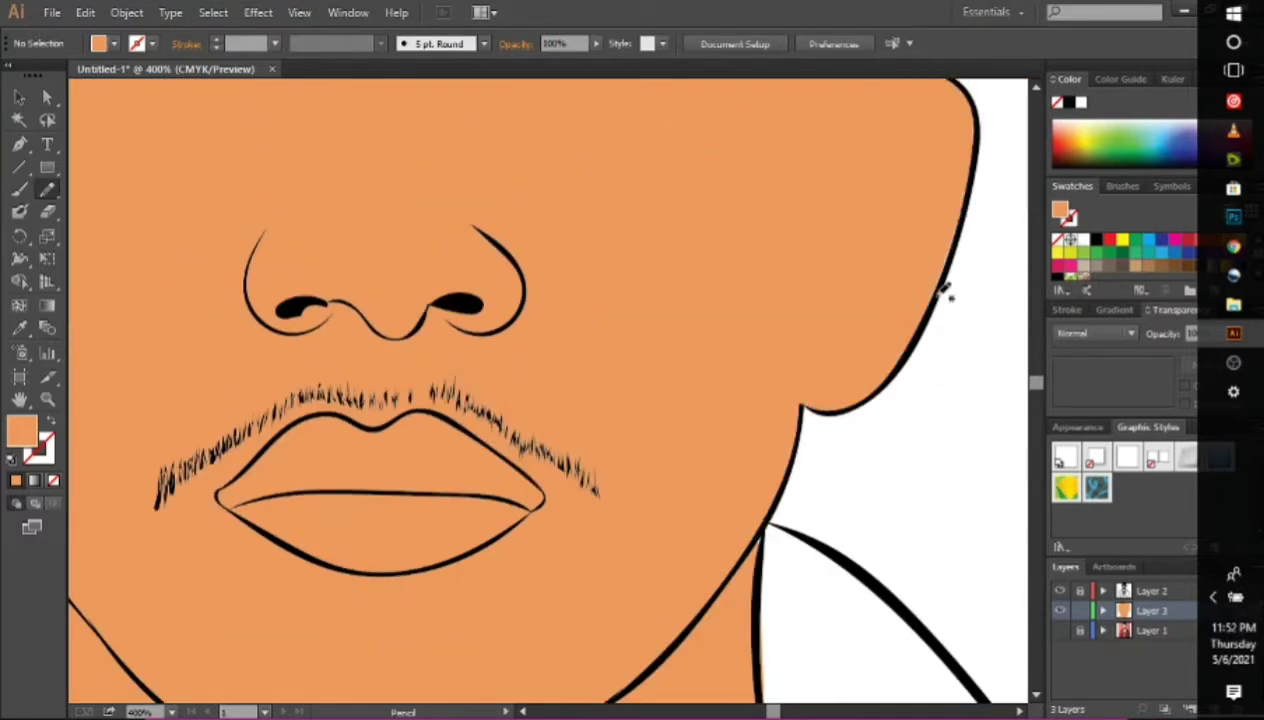
scroll(757, 540, "down", 5)
mouse_move(762, 552)
left_mouse_down()
mouse_move(78, 447)
mouse_move(643, 660)
left_mouse_up()
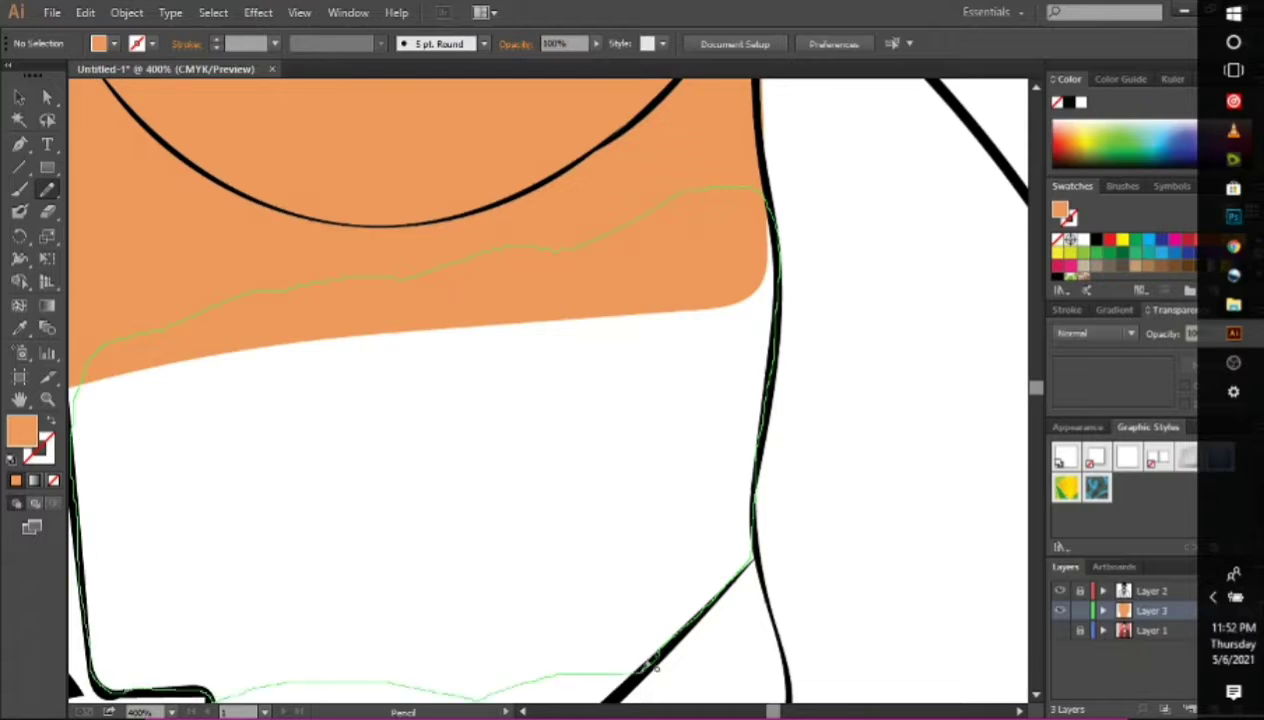
scroll(869, 573, "down", 3)
left_click_drag(654, 522, 485, 335)
Fill the left hand and its thumb with the skin tone
scroll(485, 335, "down", 4)
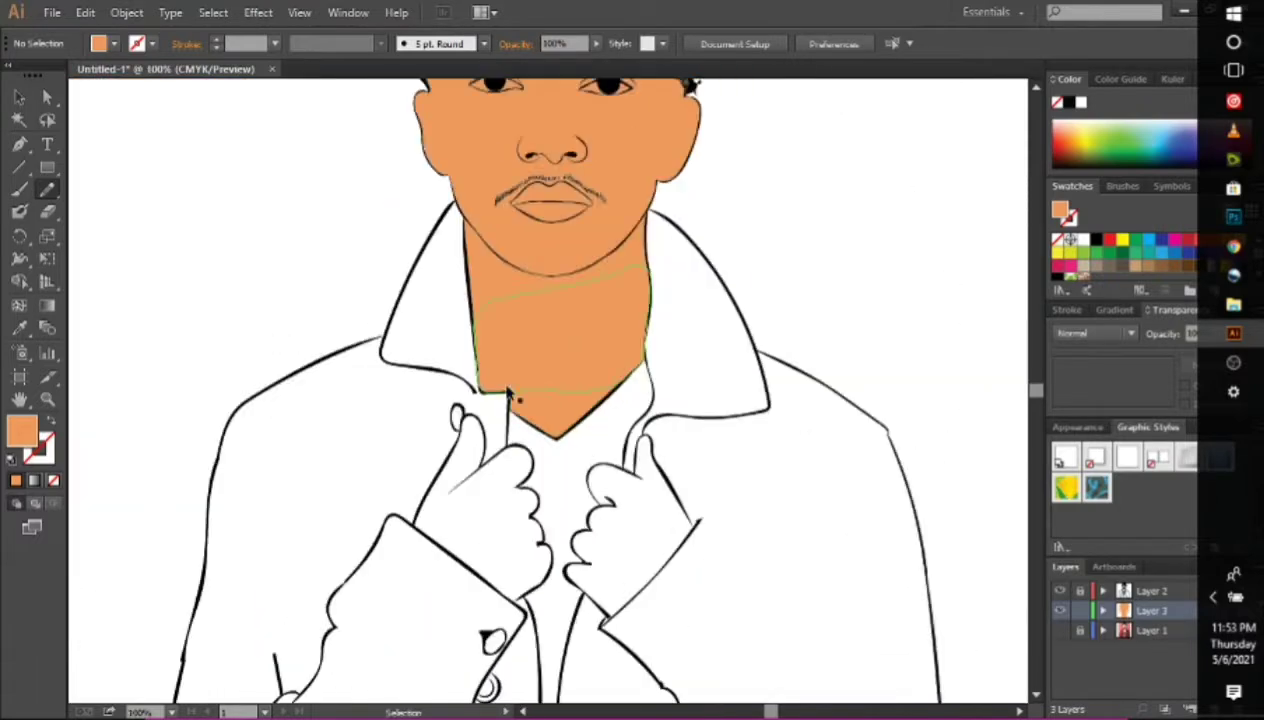
scroll(485, 335, "up", 2)
scroll(485, 400, "down", 3)
left_click_drag(278, 450, 490, 597)
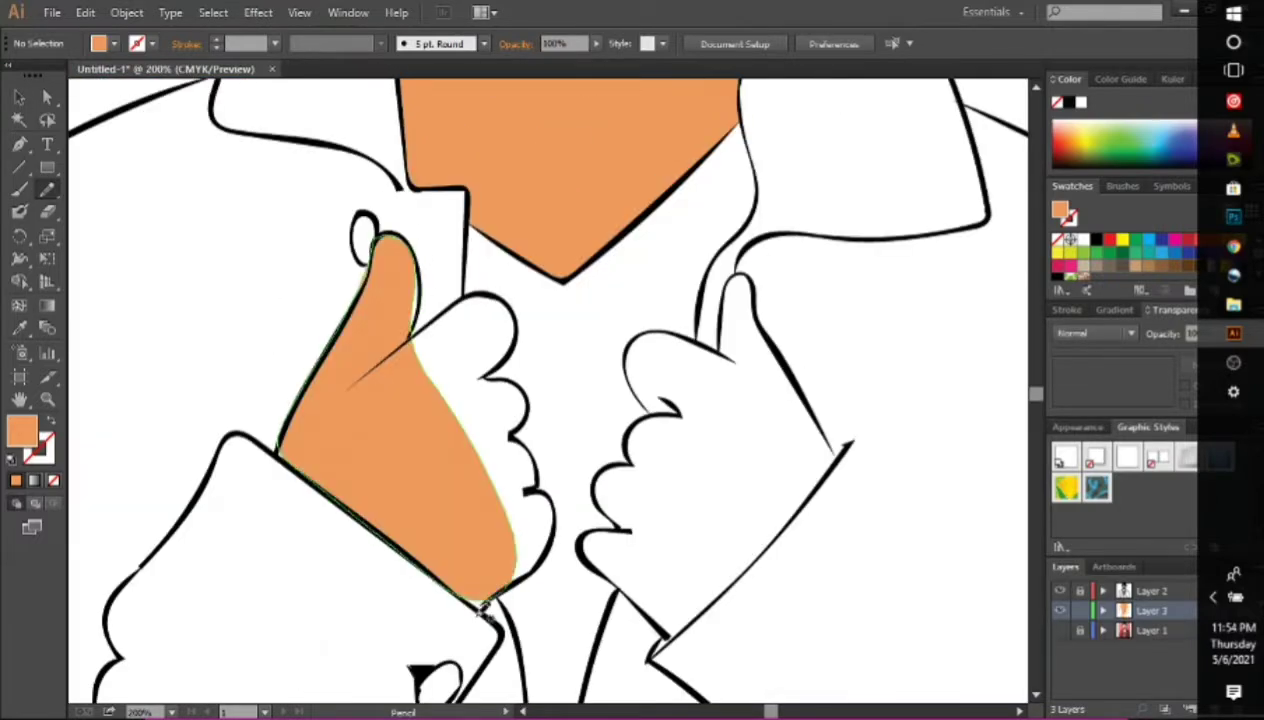
scroll(549, 391, "up", 2)
scroll(350, 258, "up", 1)
mouse_move(268, 304)
left_mouse_down()
mouse_move(350, 258)
mouse_move(558, 672)
left_mouse_up()
scroll(488, 262, "down", 3)
mouse_move(425, 648)
left_mouse_down()
mouse_move(445, 562)
mouse_move(440, 600)
left_mouse_up()
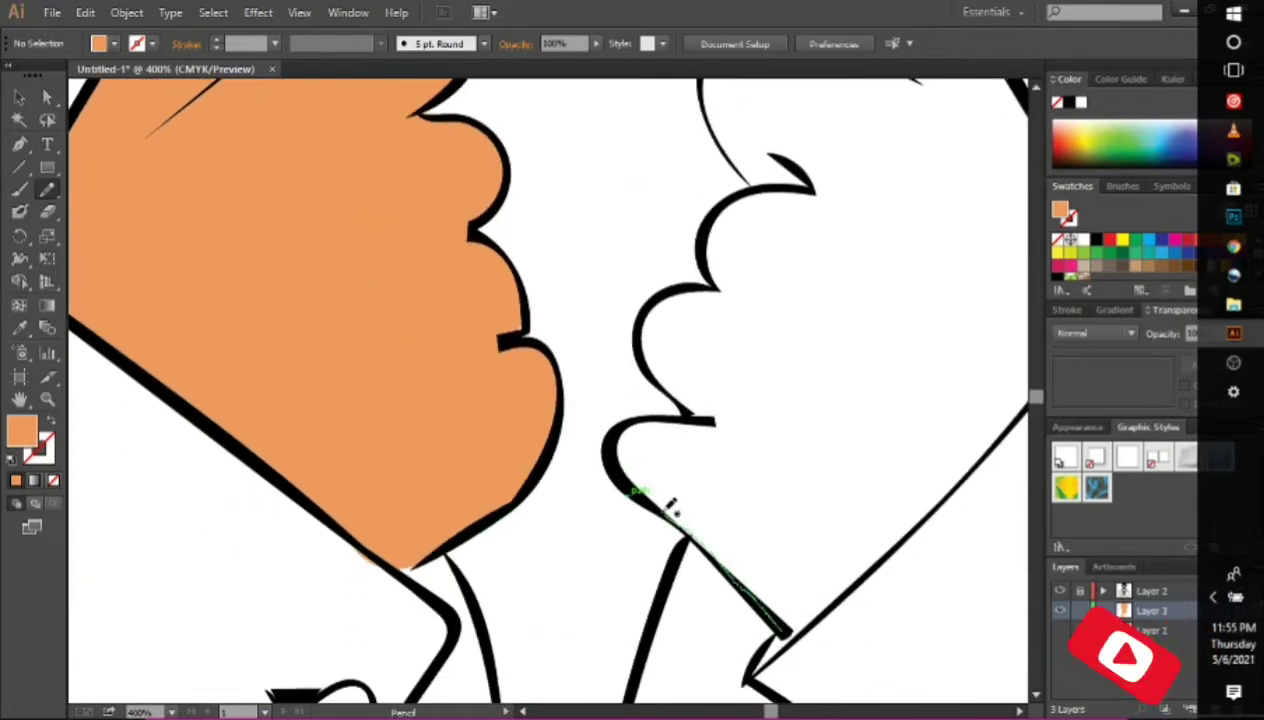
Fill the right hand and thumb with skin tone, and add a white eye shape
left_click_drag(761, 615, 755, 277)
scroll(755, 412, "up", 1)
left_click_drag(755, 412, 903, 183)
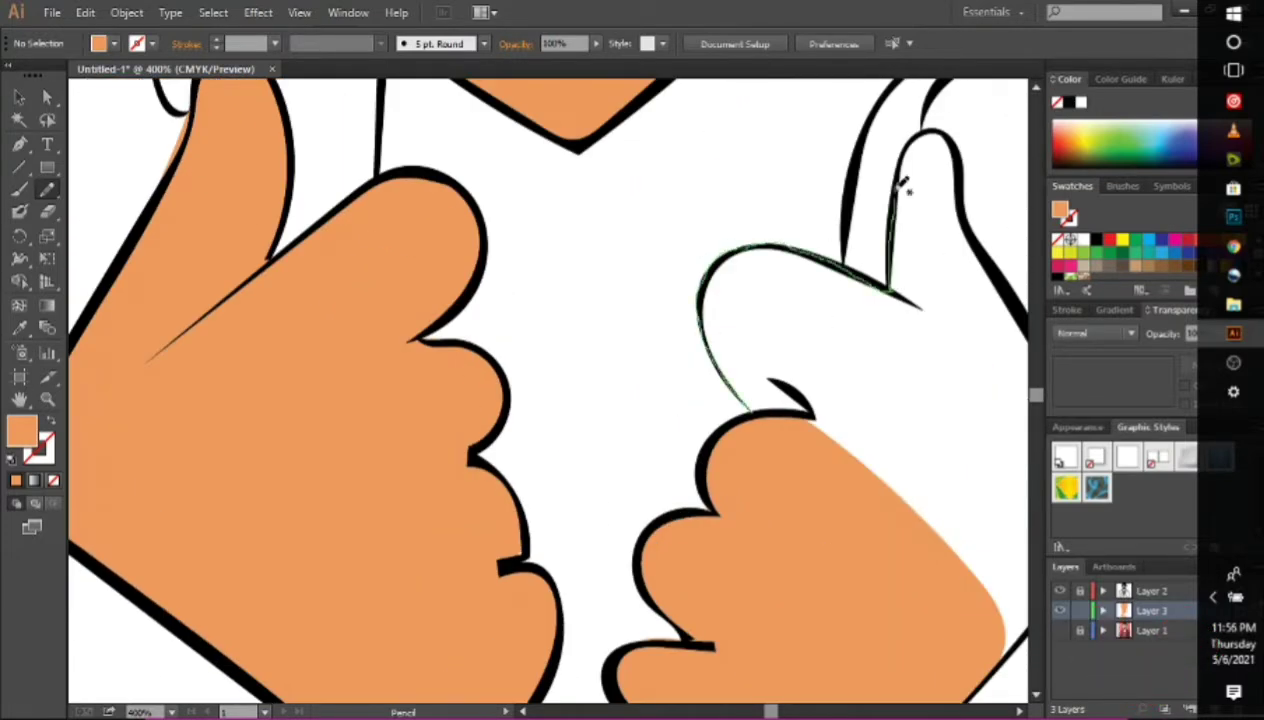
scroll(798, 415, "right", 3)
left_click_drag(846, 643, 738, 460)
scroll(485, 480, "down", 3)
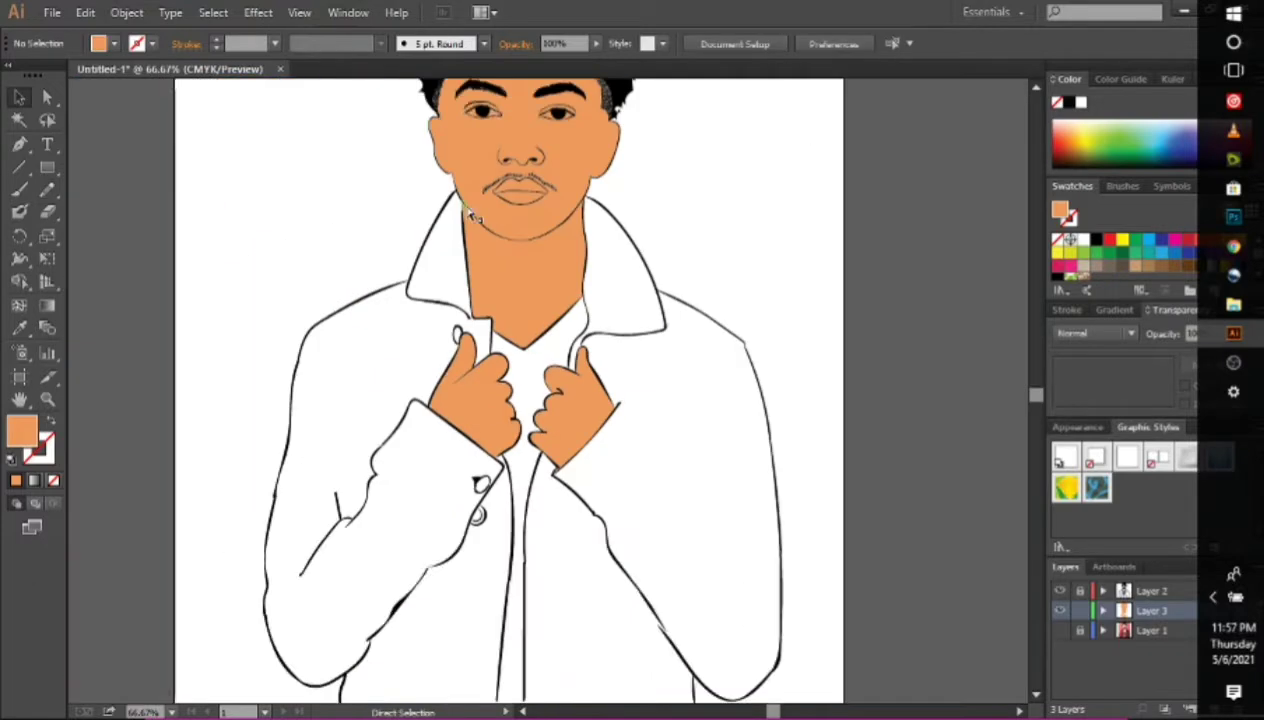
scroll(330, 254, "up", 3)
scroll(423, 231, "up", 3)
mouse_move(355, 270)
left_mouse_down()
mouse_move(638, 325)
mouse_move(360, 272)
left_mouse_up()
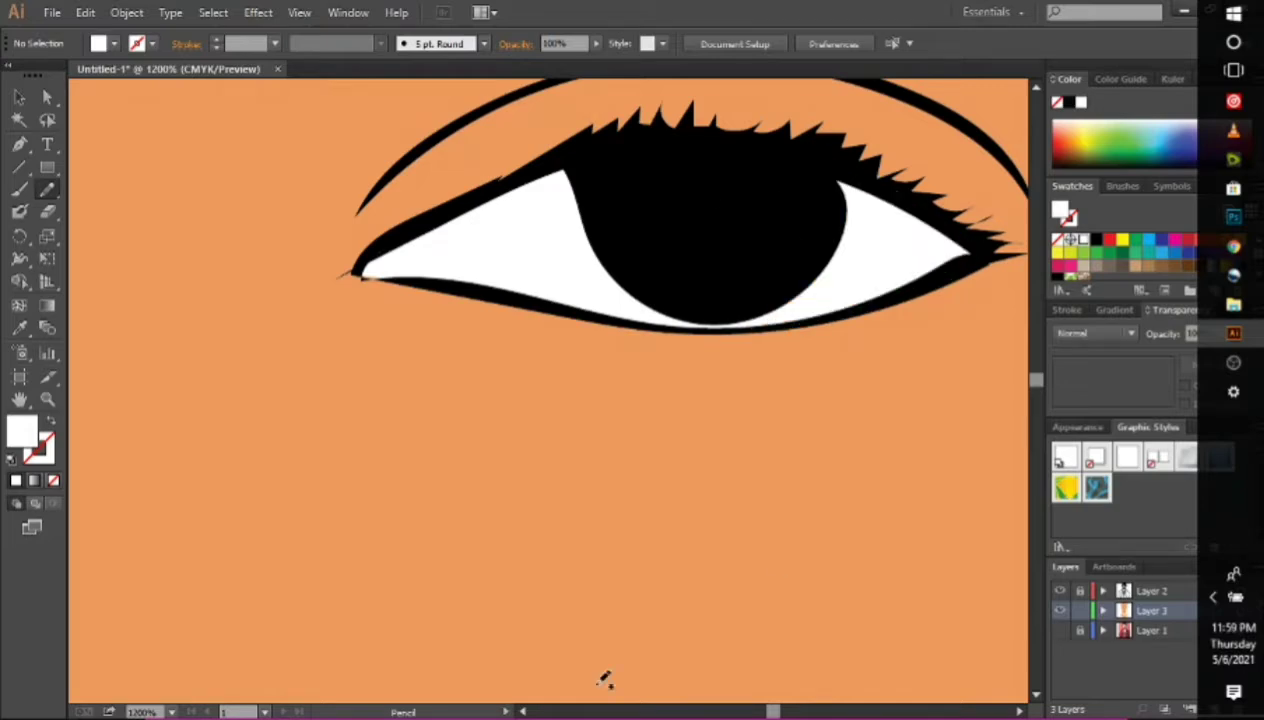
Redo the white fill inside the eye
key("ctrl+z")
scroll(606, 677, "right", 3)
mouse_move(175, 257)
left_mouse_down()
mouse_move(719, 197)
mouse_move(424, 340)
left_mouse_up()
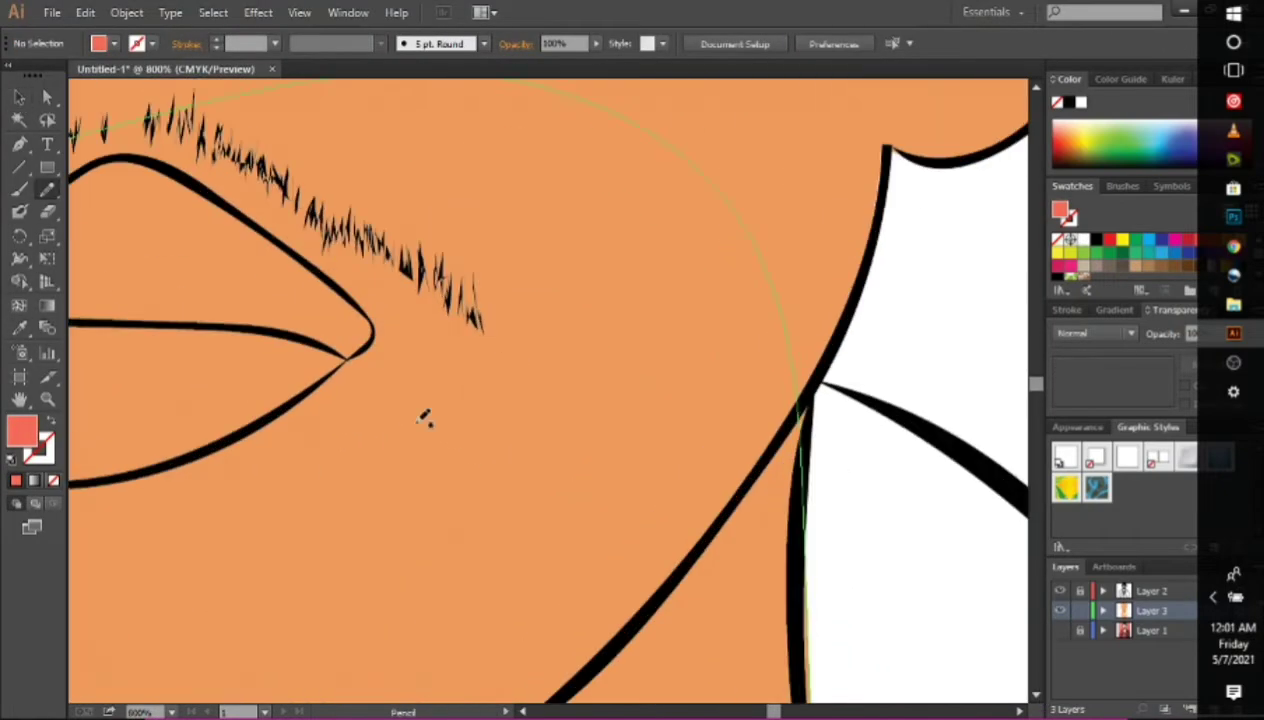
Fill the lower lip coral and the upper lip darker red, then view the whole portrait
mouse_move(145, 355)
left_mouse_down()
mouse_move(203, 395)
mouse_move(706, 400)
mouse_move(146, 350)
mouse_move(405, 180)
mouse_move(772, 318)
mouse_move(452, 320)
left_mouse_up()
left_click_drag(146, 348, 140, 345)
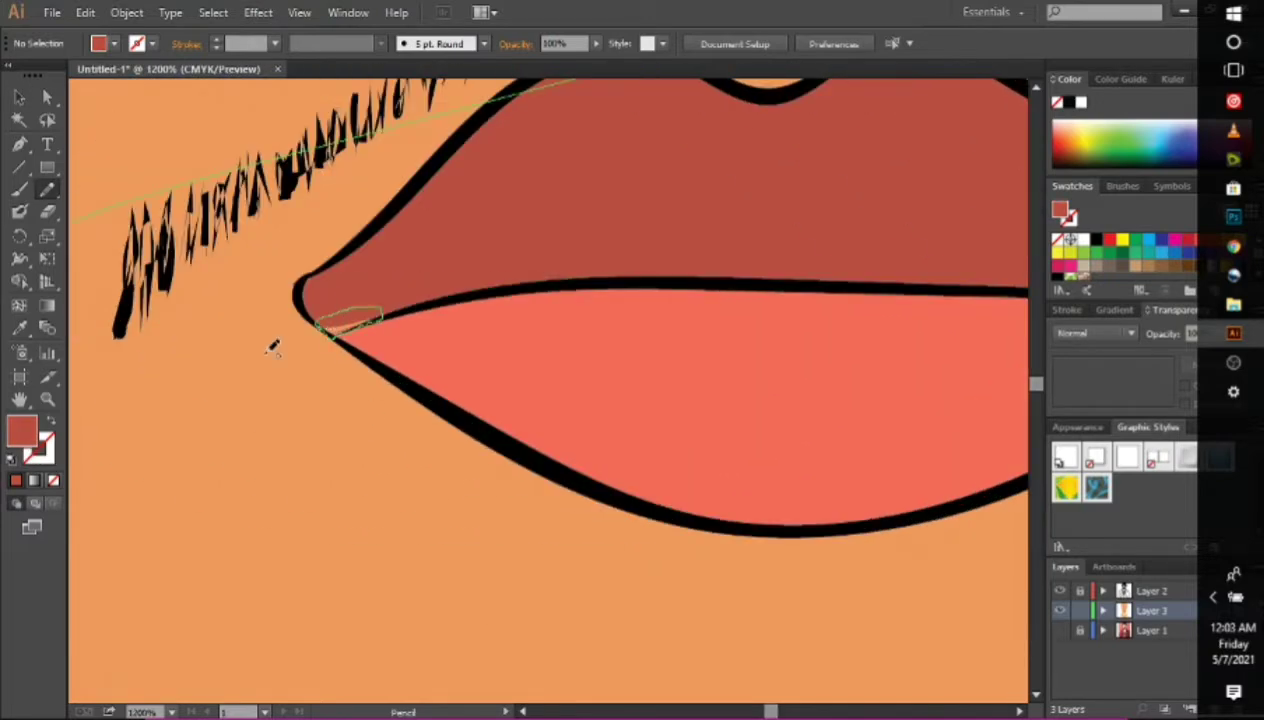
key("ctrl+0")
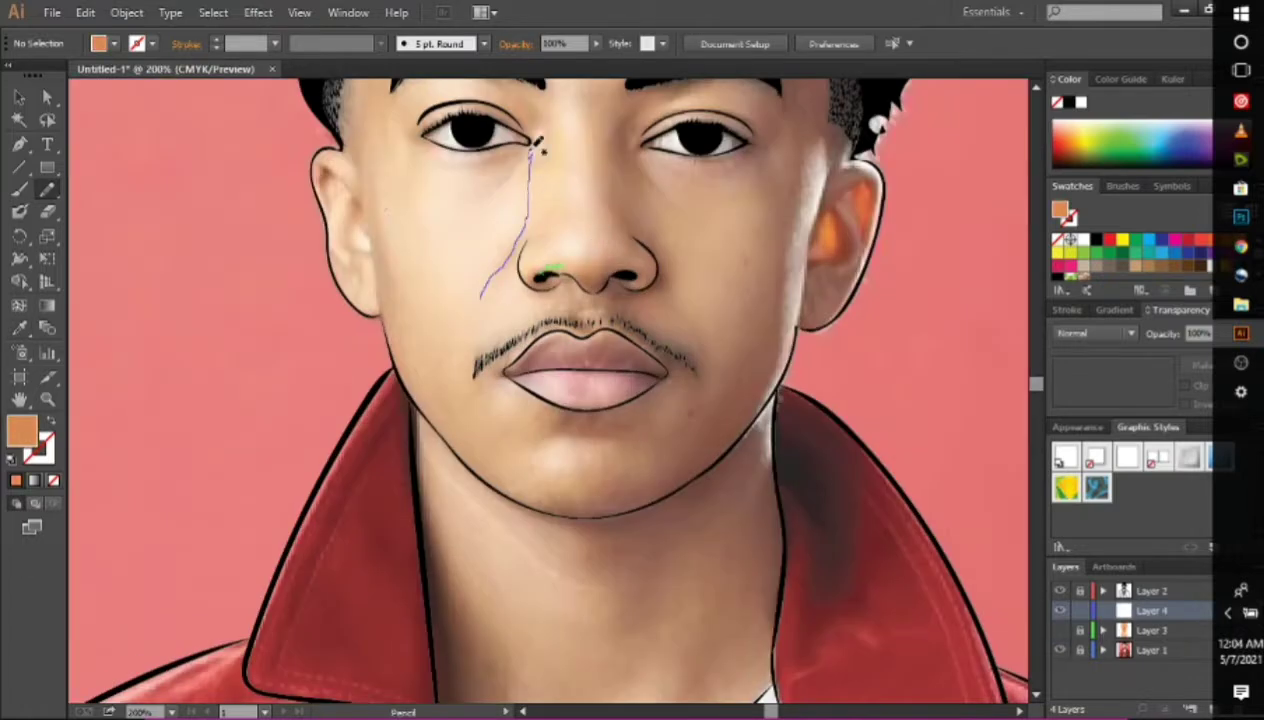
Trace darker skin shadow shapes down both sides of the nose and along the mustache
left_click_drag(567, 285, 569, 284)
left_click_drag(630, 112, 667, 272)
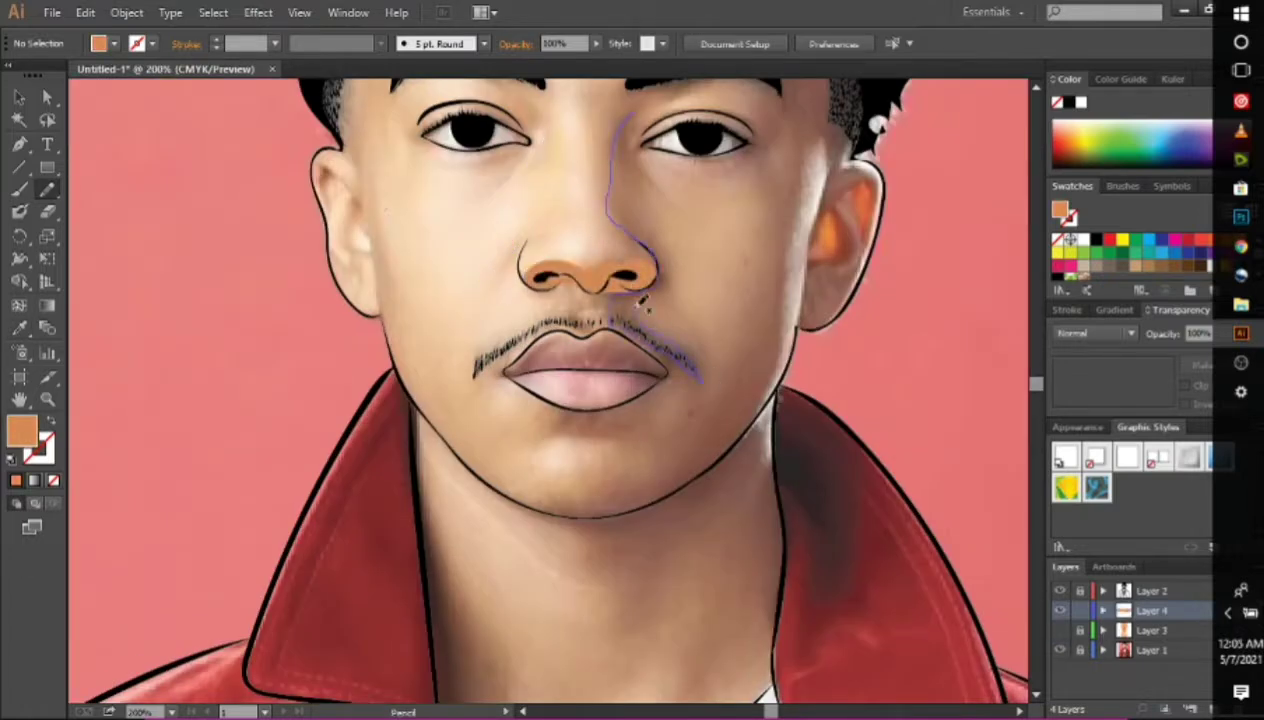
left_click_drag(640, 110, 632, 114)
left_click_drag(535, 222, 490, 283)
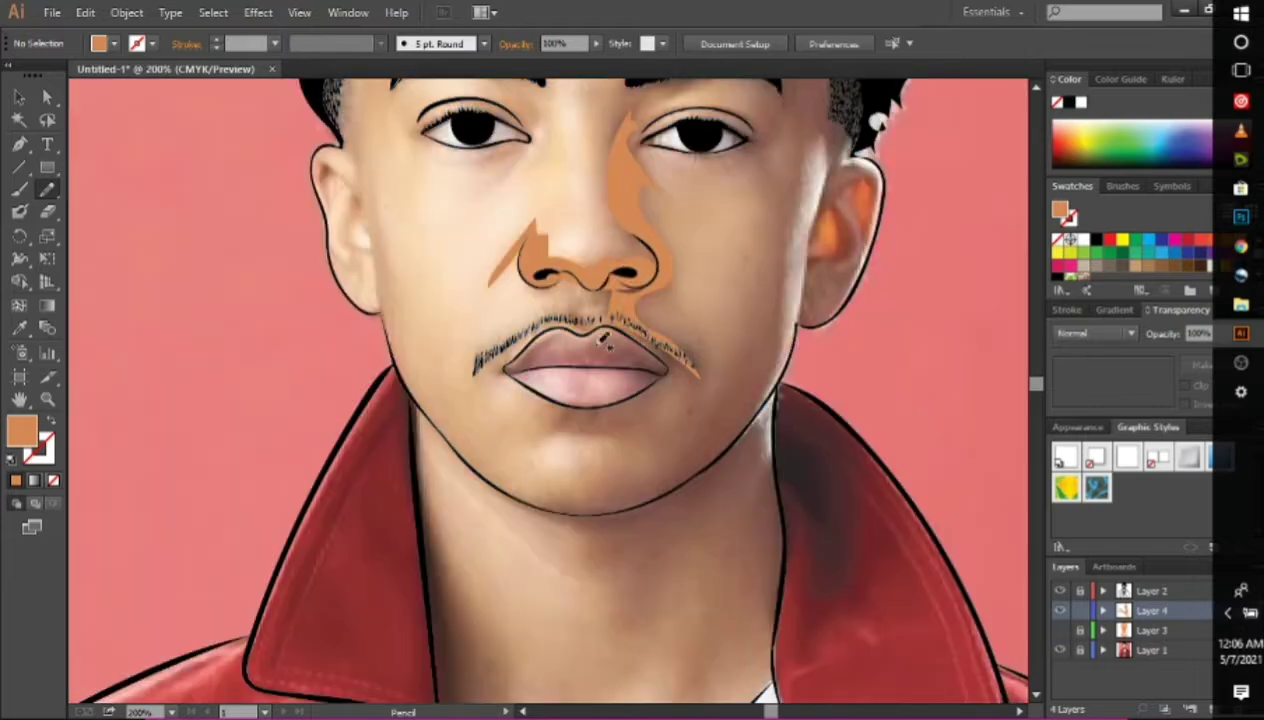
left_click_drag(588, 292, 590, 290)
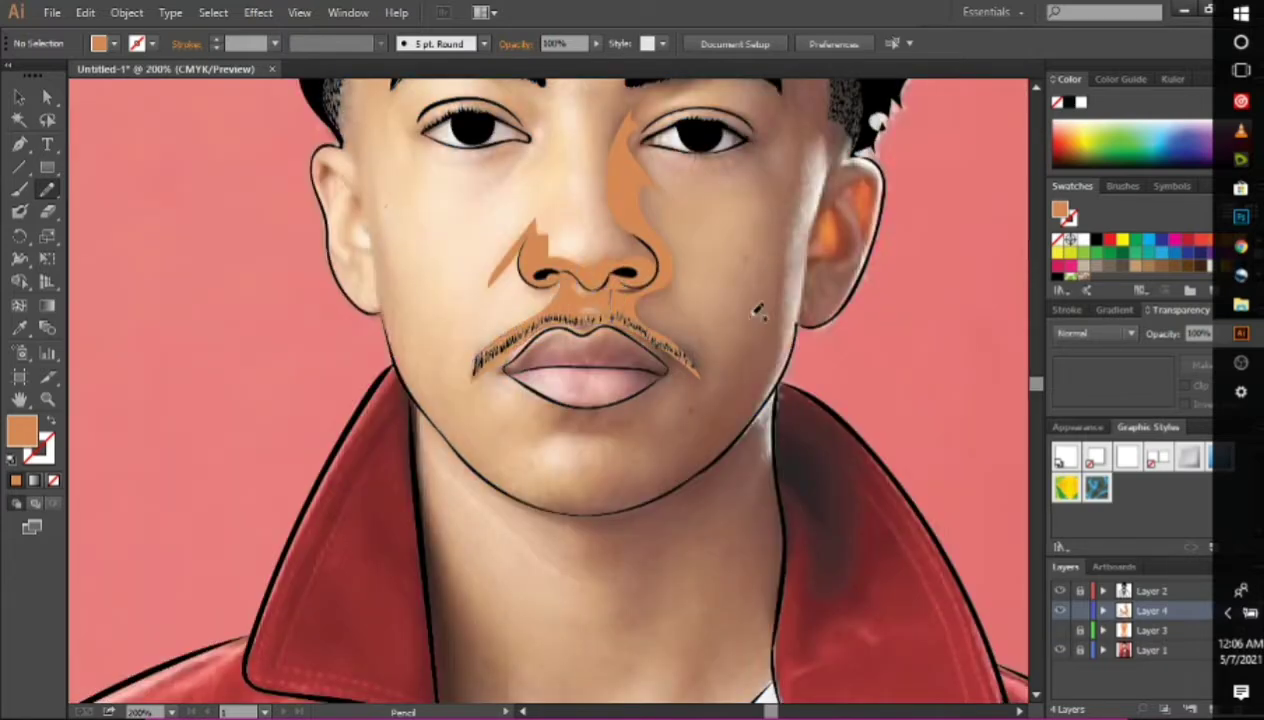
Trace shadow shapes across the cheek, jaw and ear, and close the neck shadow
scroll(828, 571, "up", 5)
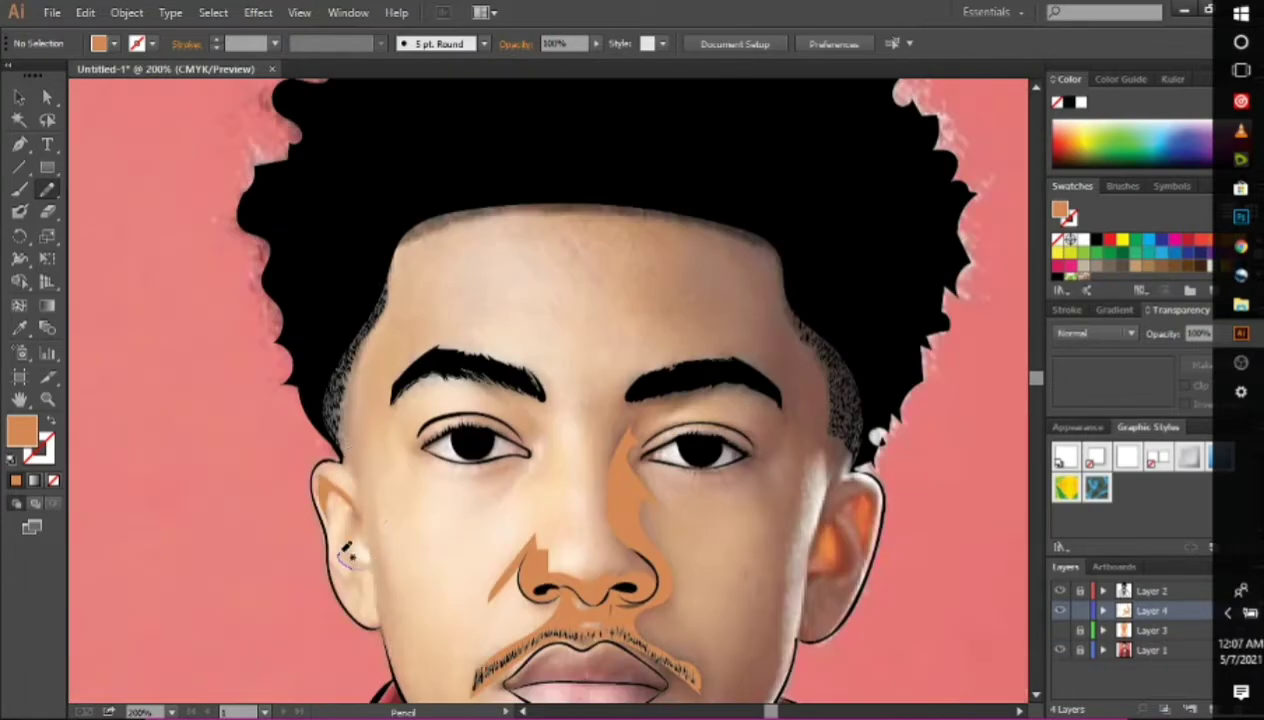
left_click_drag(408, 625, 398, 632)
scroll(415, 425, "down", 4)
left_click_drag(405, 415, 765, 283)
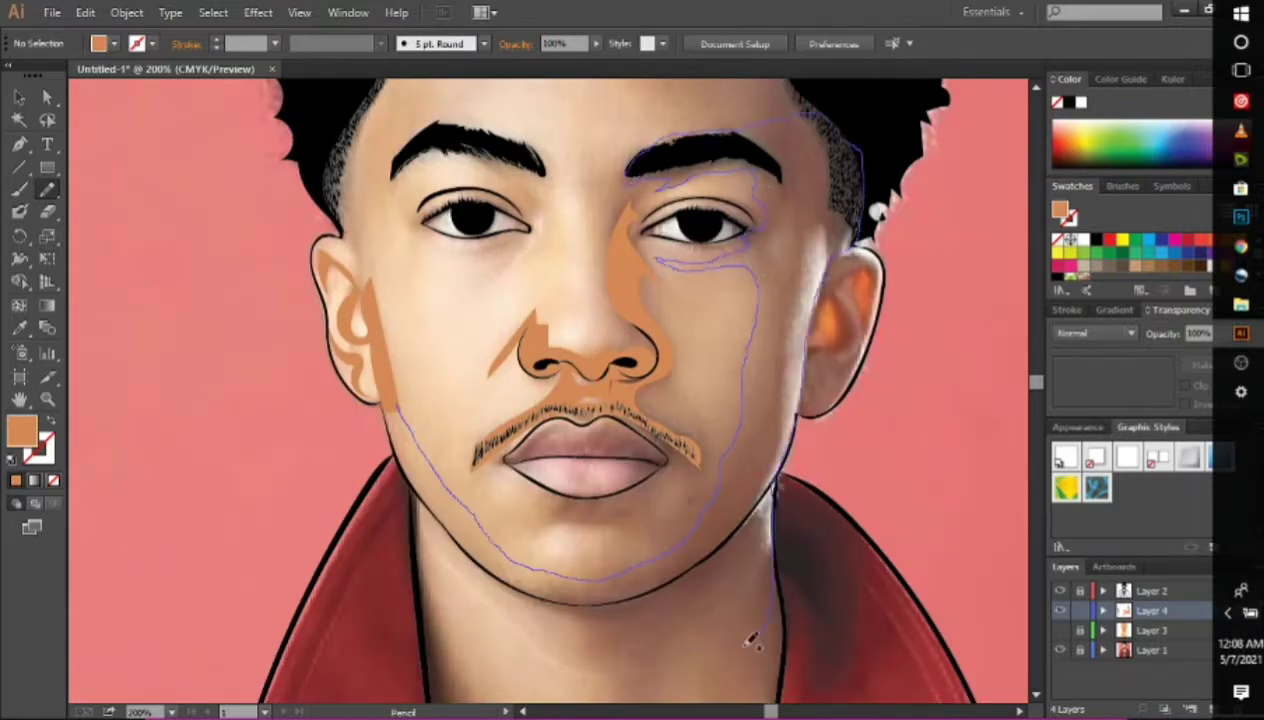
left_click_drag(405, 403, 398, 404)
scroll(400, 405, "down", 5)
left_click_drag(492, 322, 660, 563)
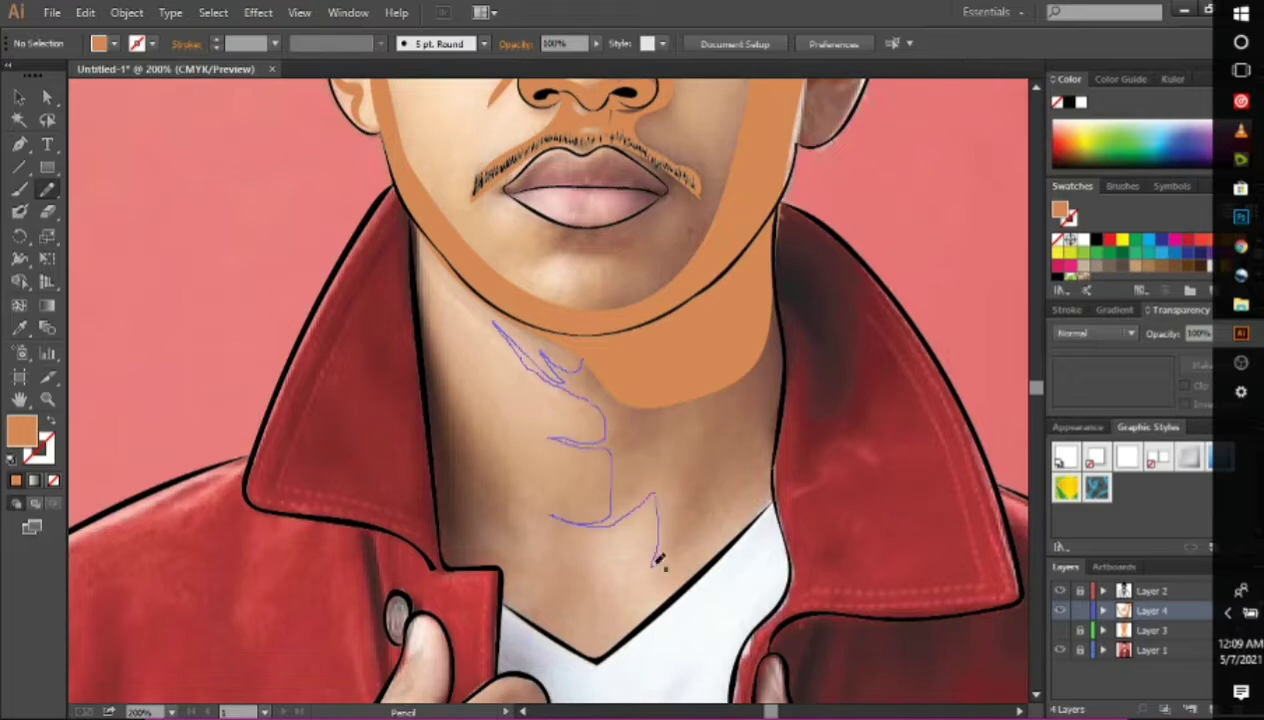
left_click_drag(700, 316, 495, 325)
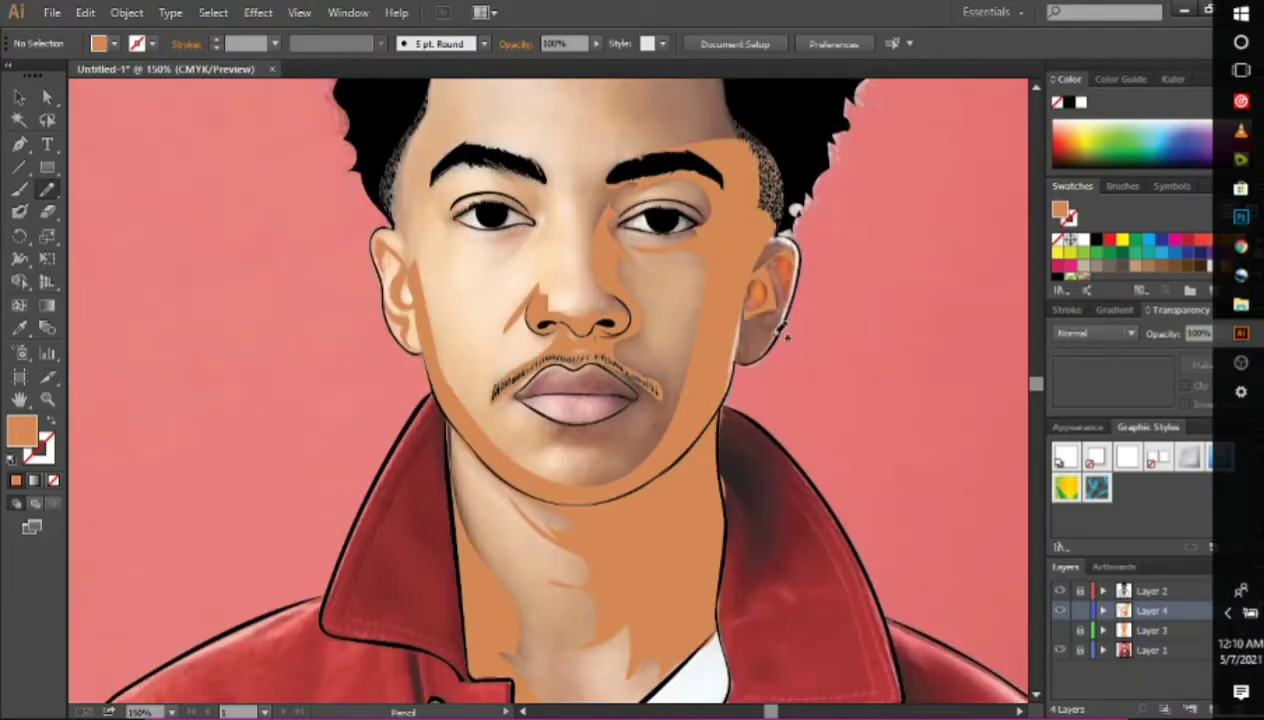
Add forehead and left-eyelid shadows, then show the reference photo to compare shading
scroll(640, 290, "up", 3)
left_click_drag(640, 292, 621, 242)
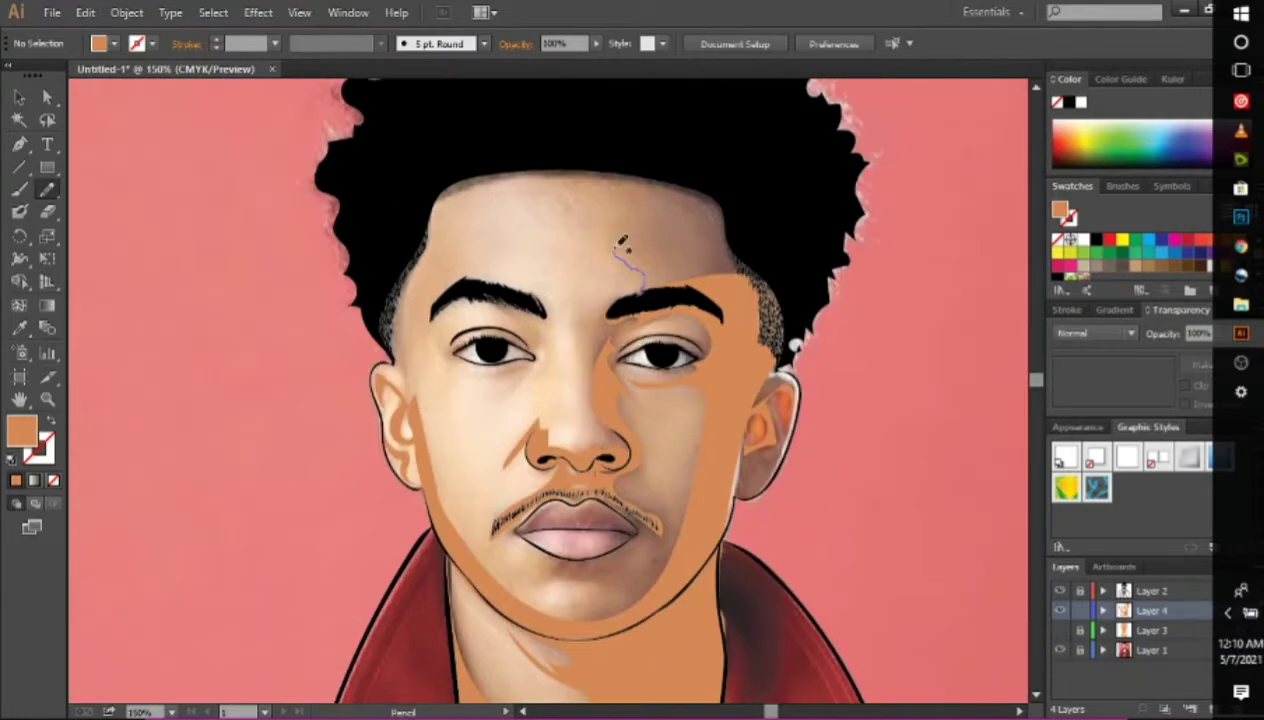
left_click_drag(413, 372, 466, 366)
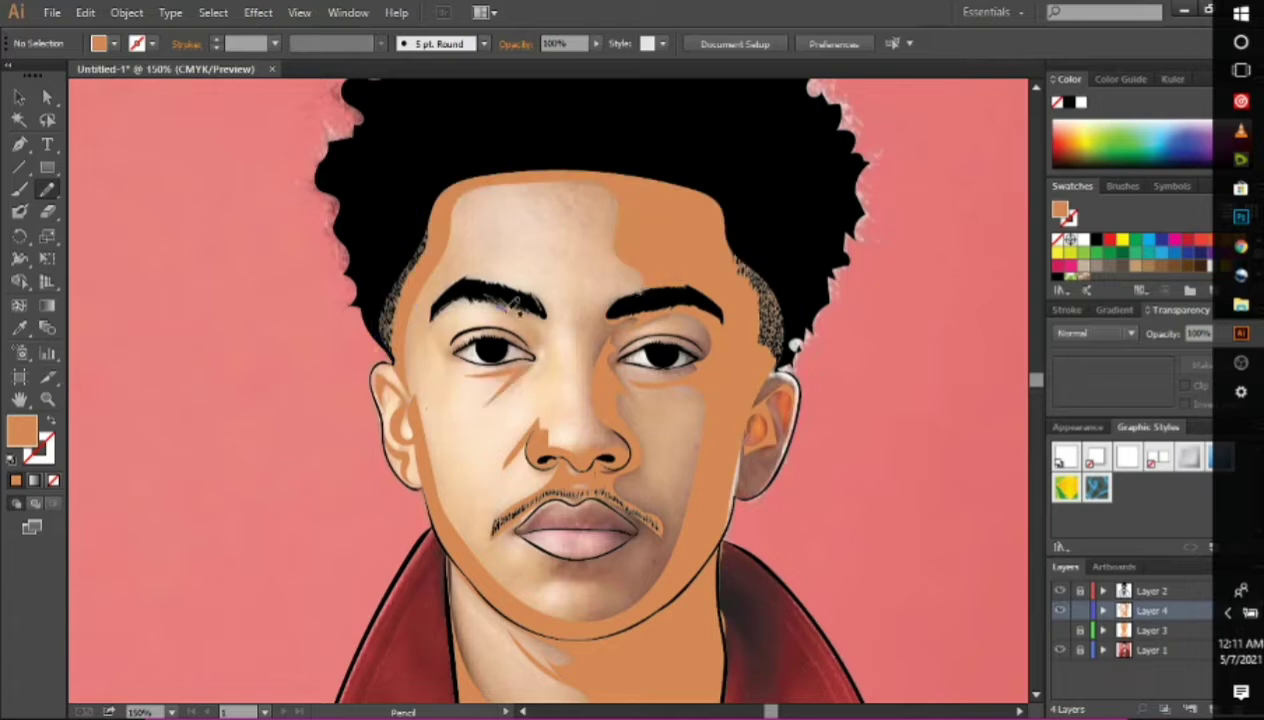
left_click_drag(548, 330, 544, 342)
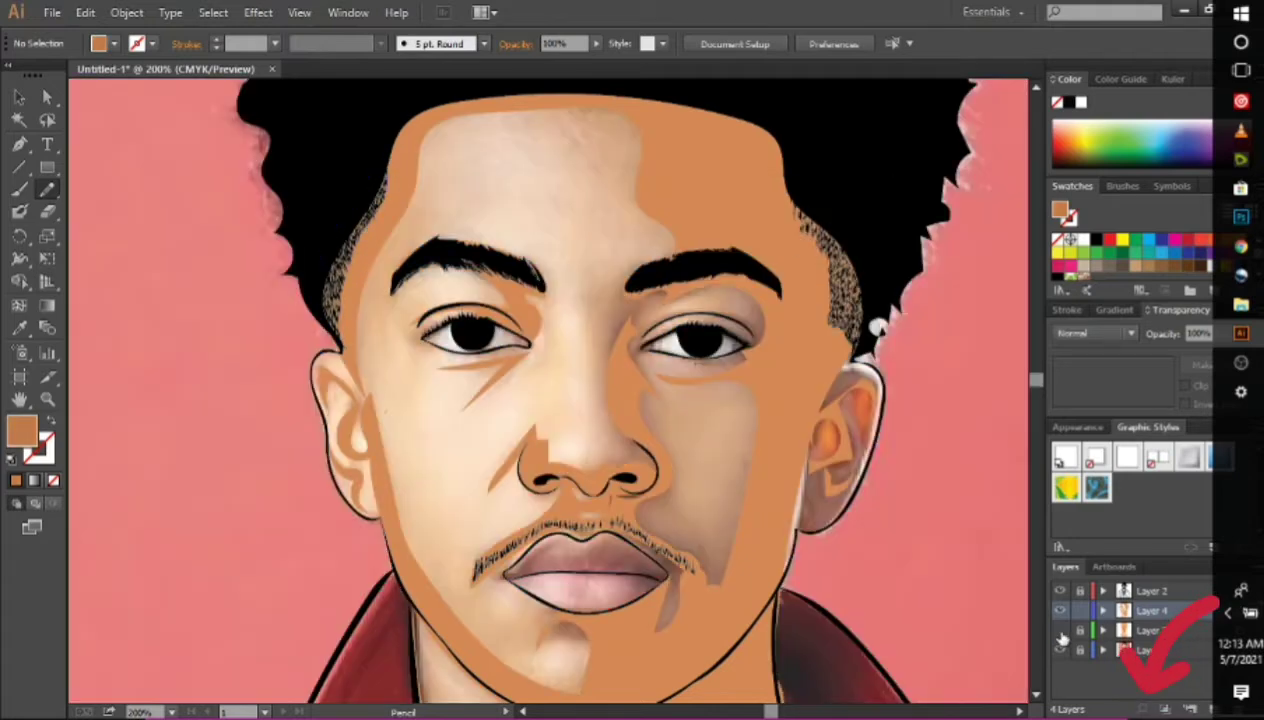
left_click(1060, 650)
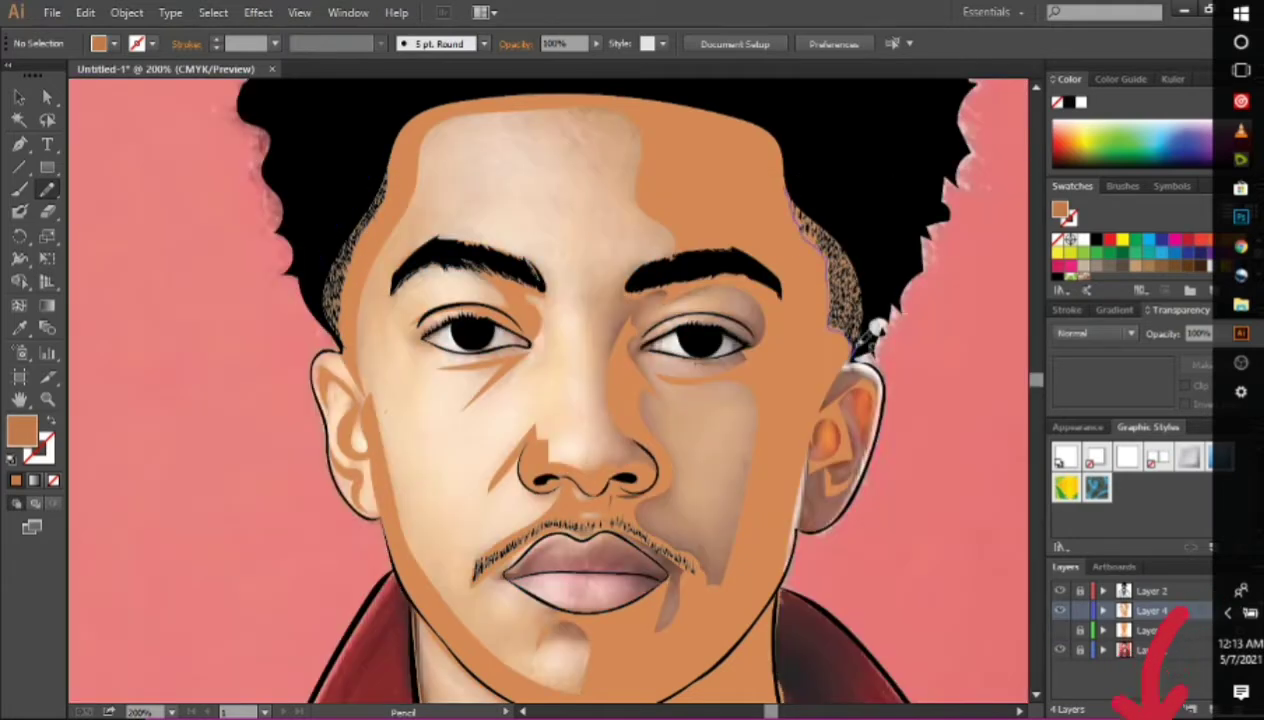
scroll(508, 164, "up", 2)
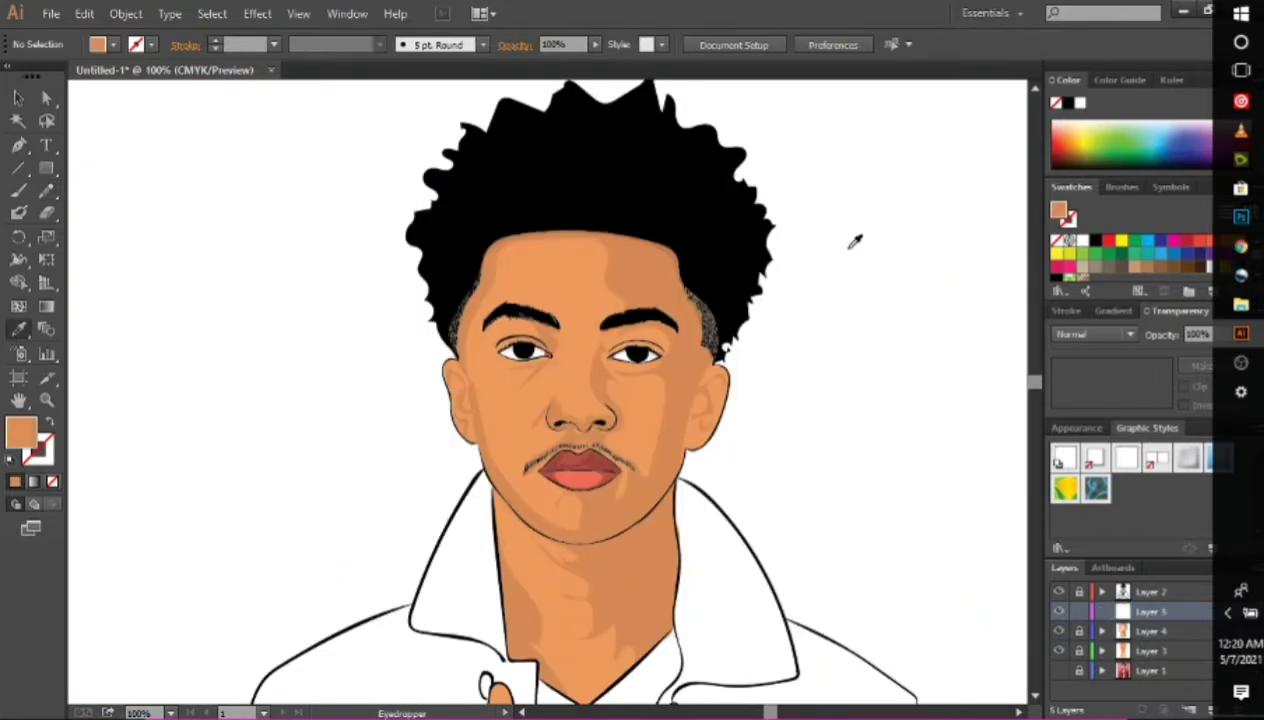
Draw light shading shapes on the forehead and cheek, with Layer 5 moved beneath Layer 4
key("n")
key("ctrl+equal")
left_click_drag(468, 228, 530, 172)
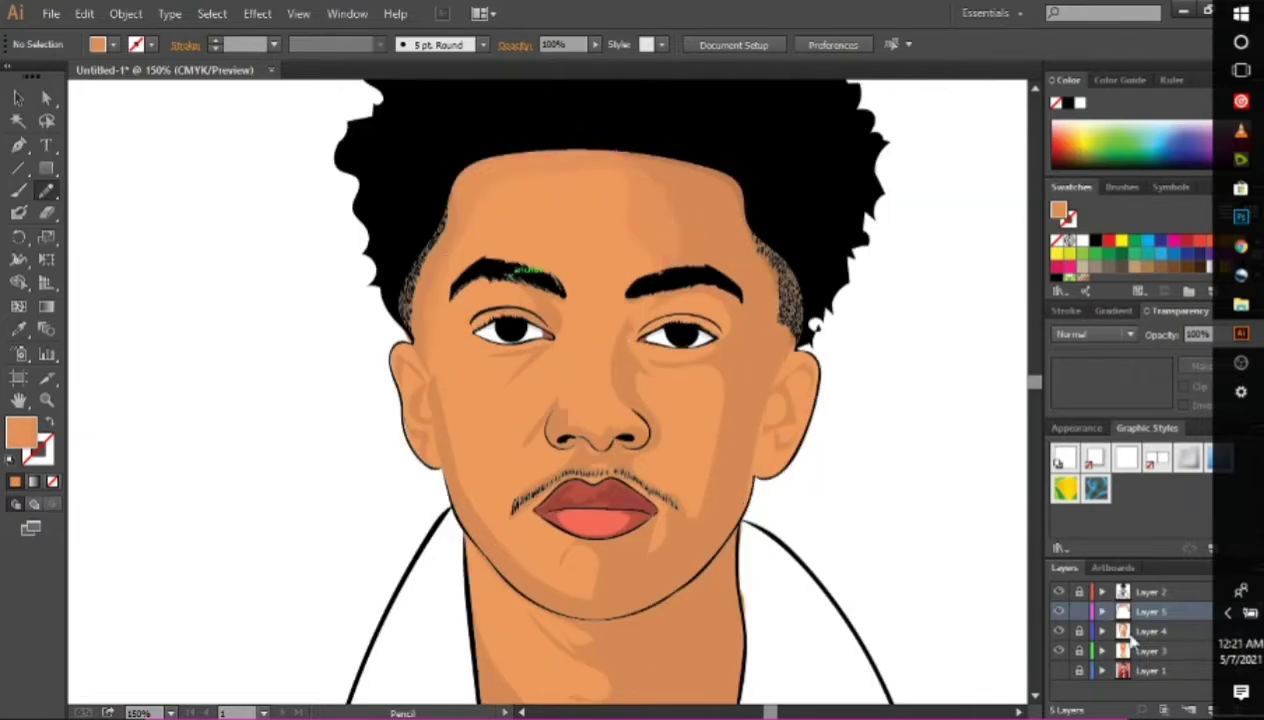
left_click_drag(650, 368, 718, 395)
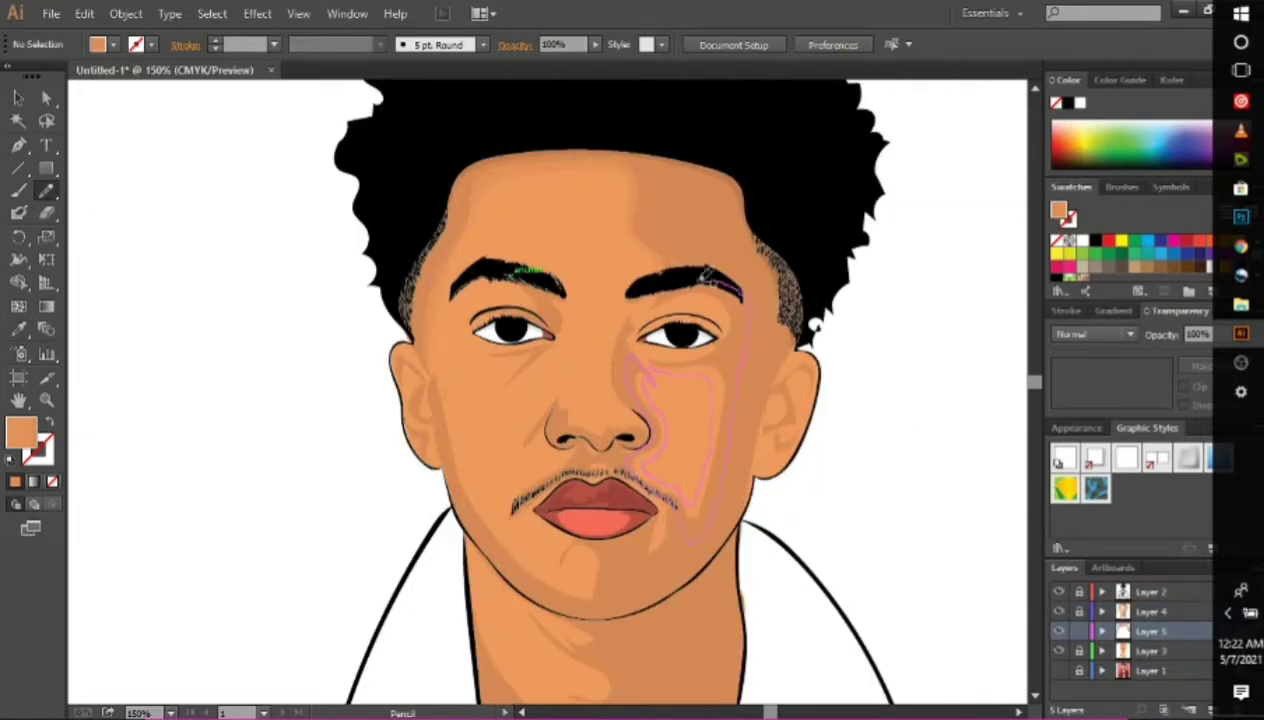
left_click_drag(733, 343, 731, 341)
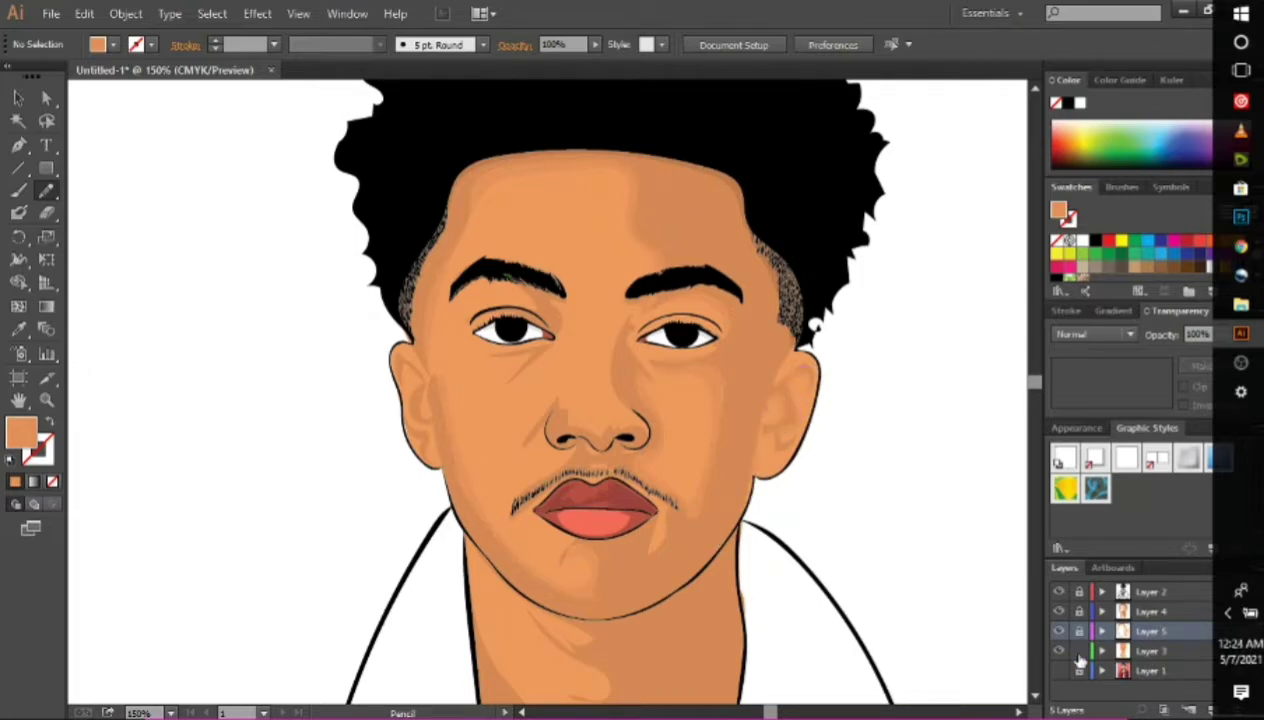
Shift the cyan and magenta levels of the Layer 3 skin artwork with Adjust Colors
left_click(1190, 650)
left_click(84, 13)
left_click(643, 389)
left_click_drag(1043, 200, 1068, 200)
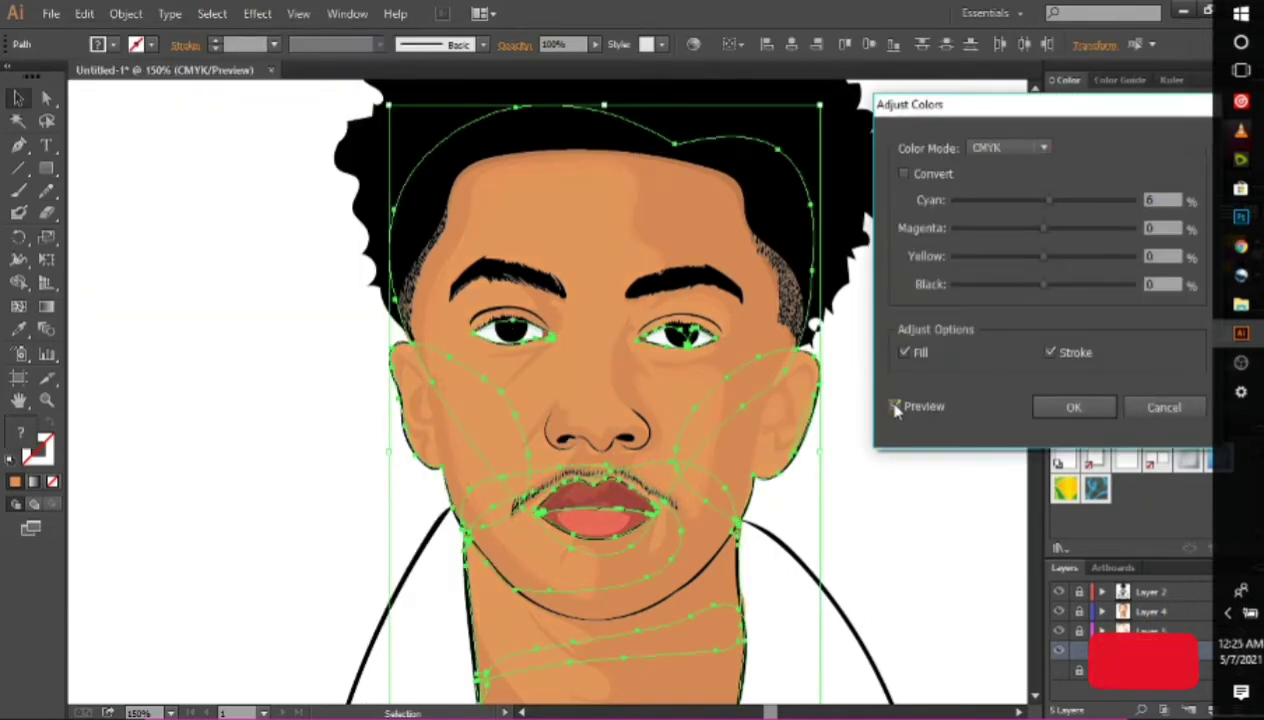
left_click_drag(1043, 228, 1050, 228)
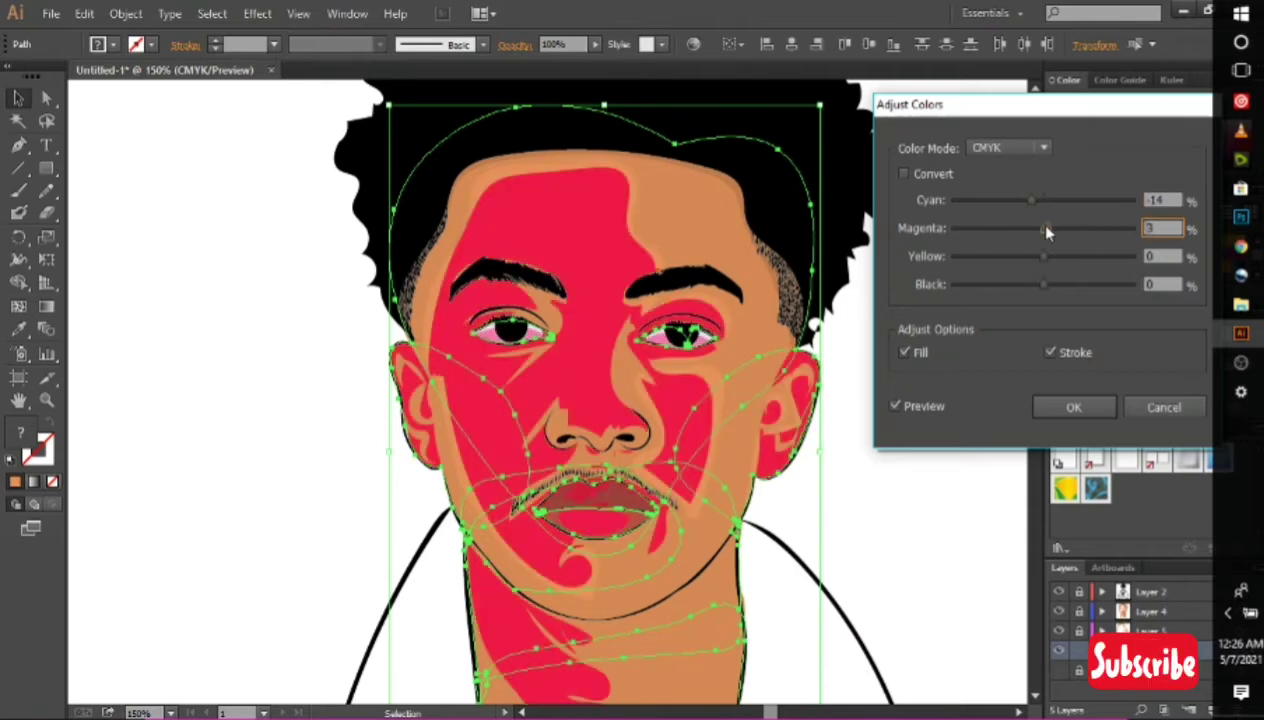
left_click(1073, 407)
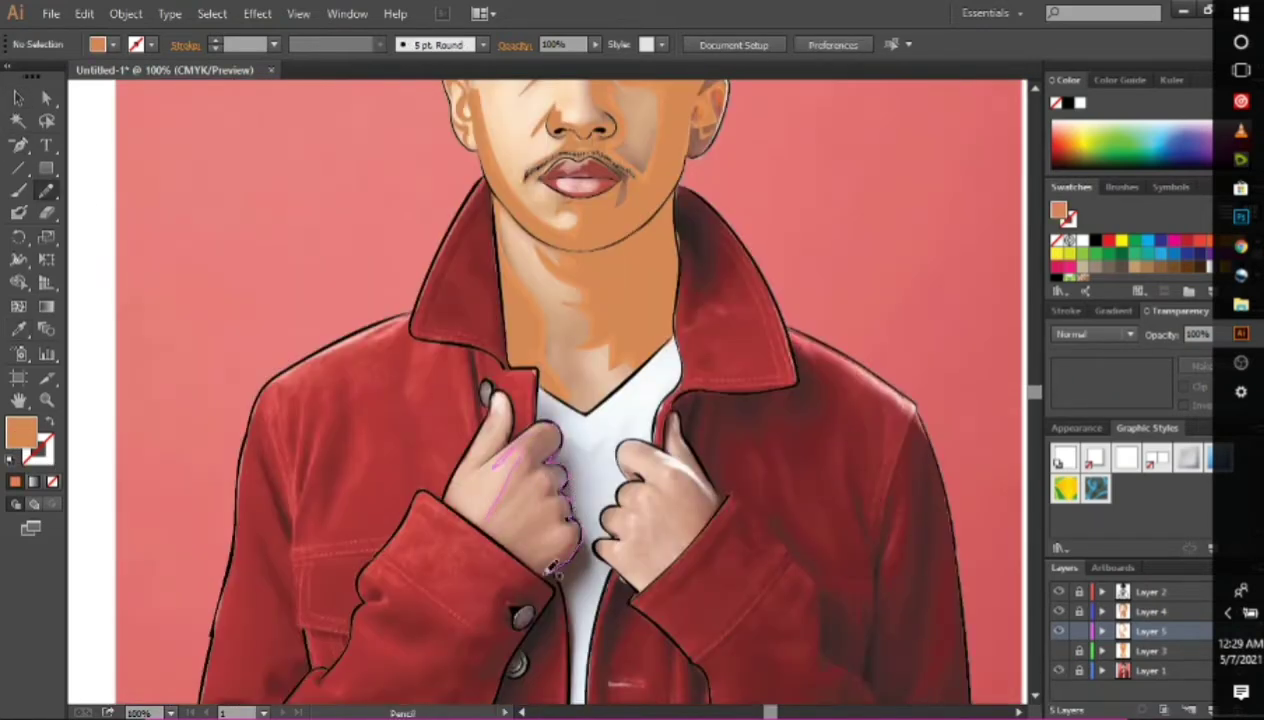
Add skin-coloured shading shapes on the left and right hands
left_click_drag(503, 524, 497, 441)
double_click(20, 430)
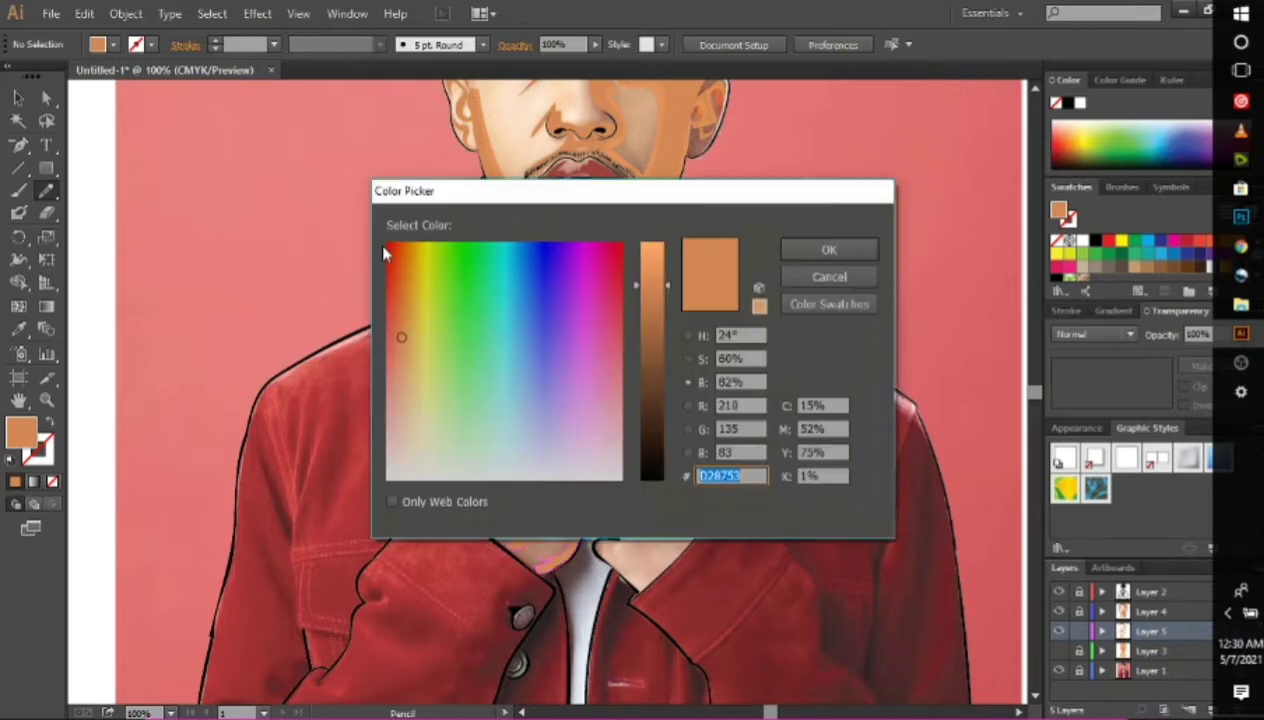
left_click(824, 248)
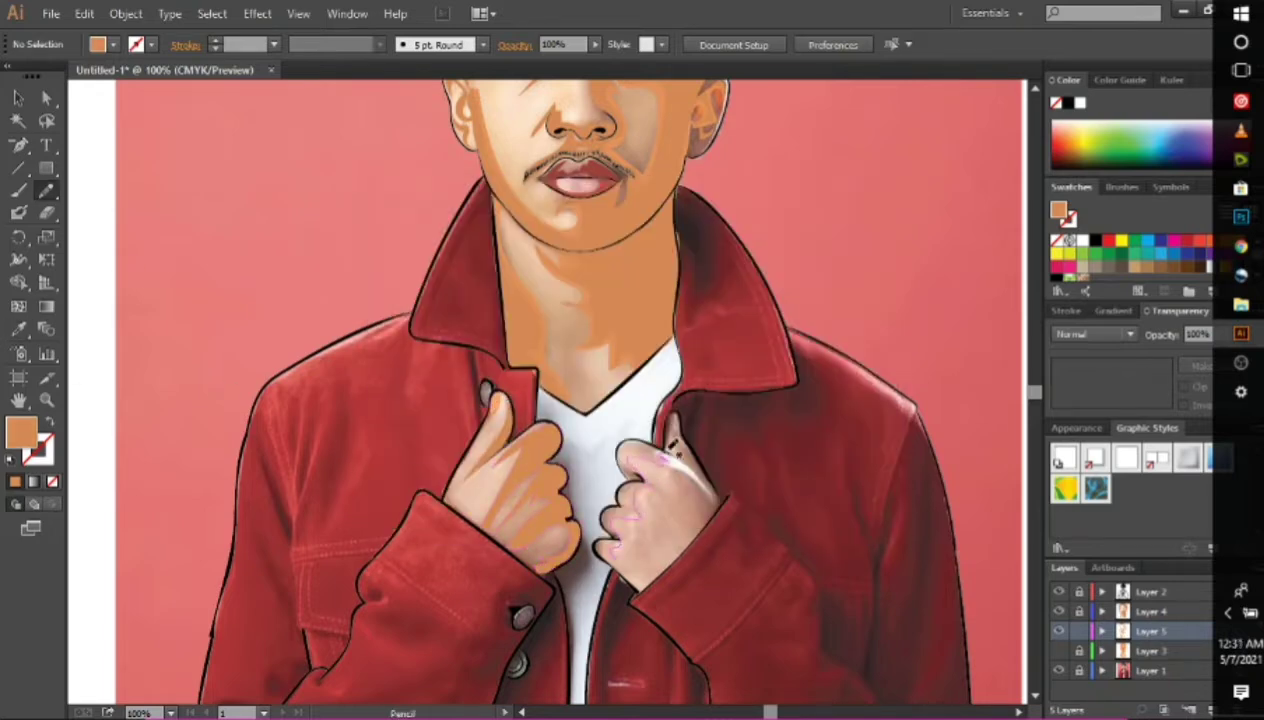
left_click_drag(714, 496, 674, 458)
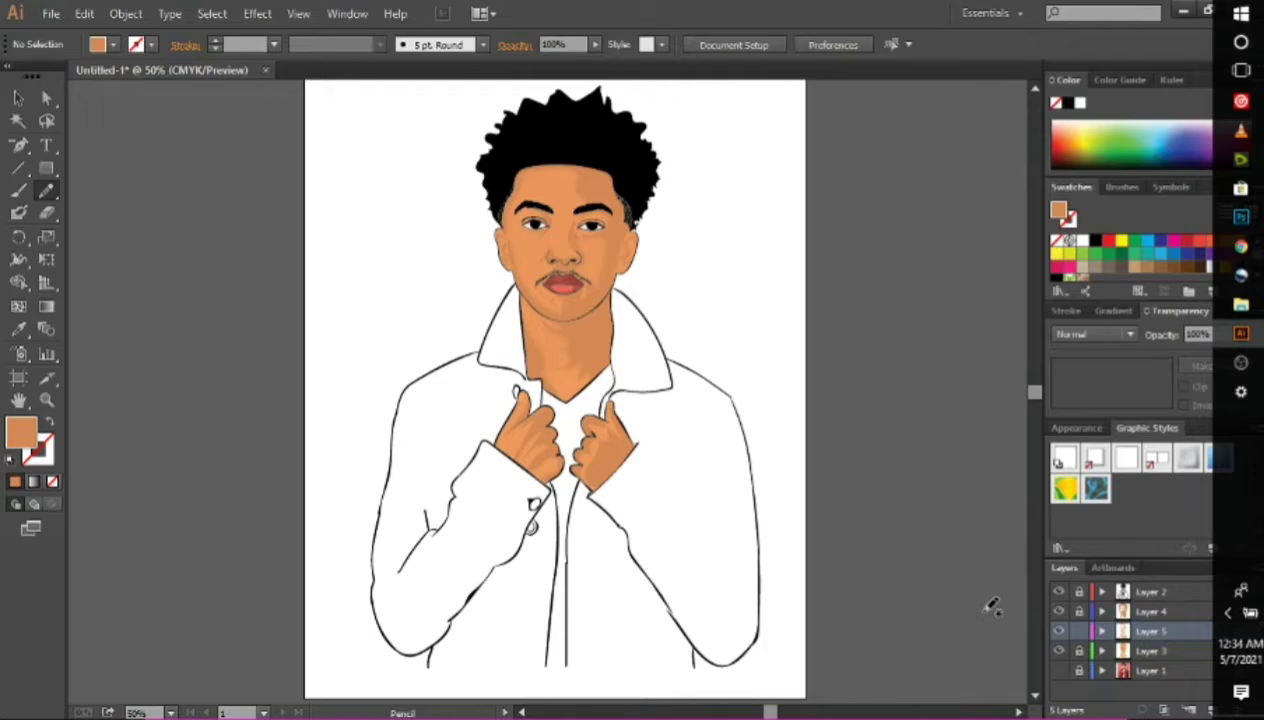
Rebalance the face and hand skin colour with the CMYK sliders in Adjust Colors, then apply
left_click(84, 13)
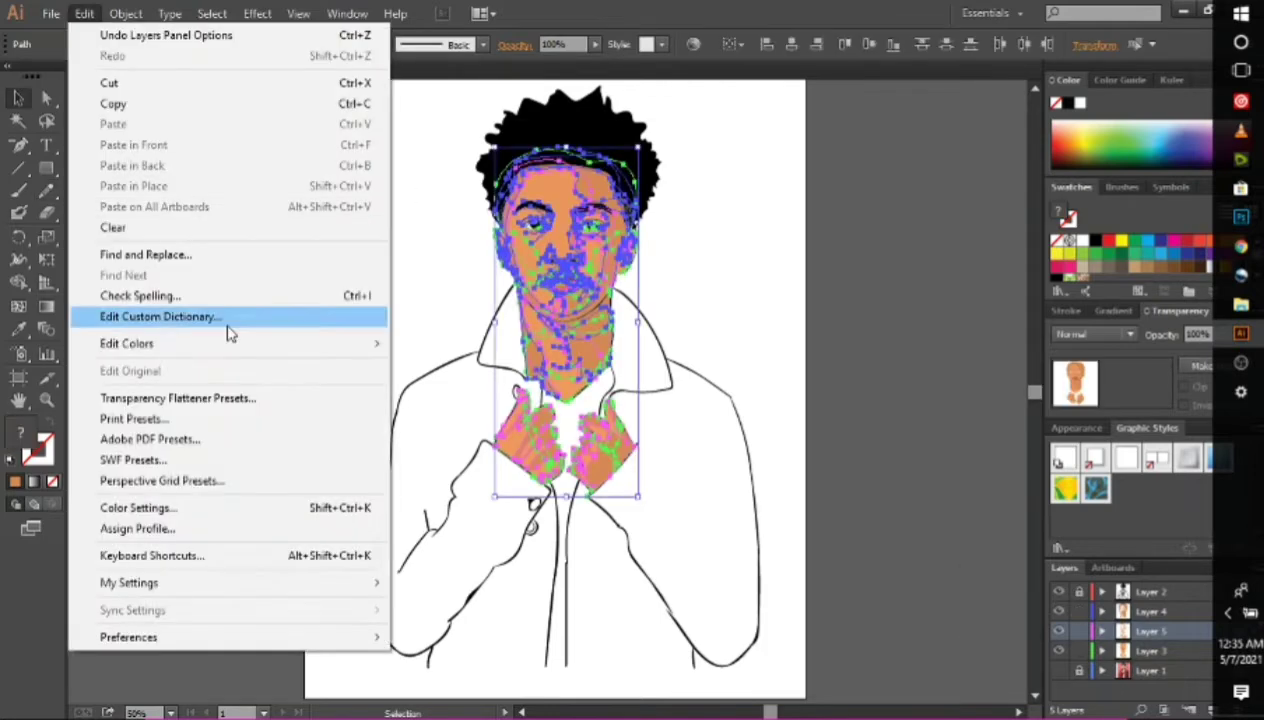
left_click(420, 344)
left_click_drag(1024, 260, 1046, 257)
left_click_drag(1043, 284, 1035, 288)
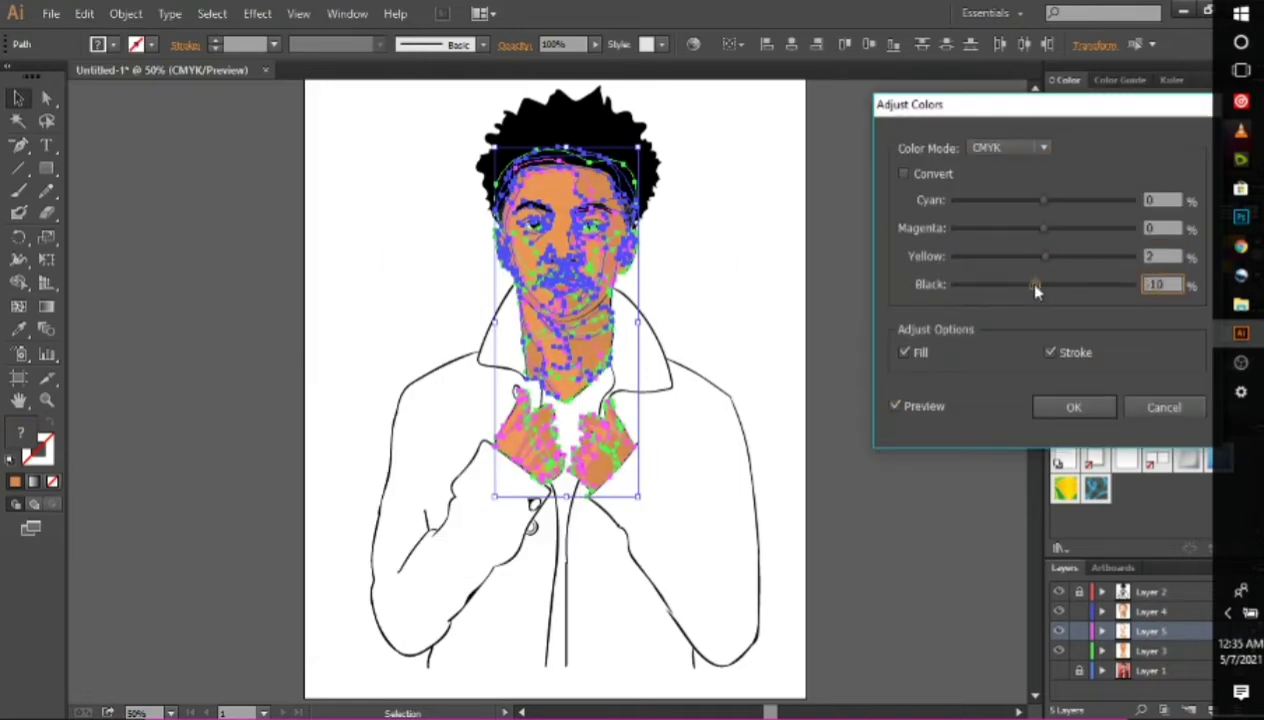
mouse_move(1043, 200)
left_mouse_down()
mouse_move(1024, 203)
mouse_move(1049, 233)
left_mouse_up()
key("Tab")
key("Return")
left_click(423, 155)
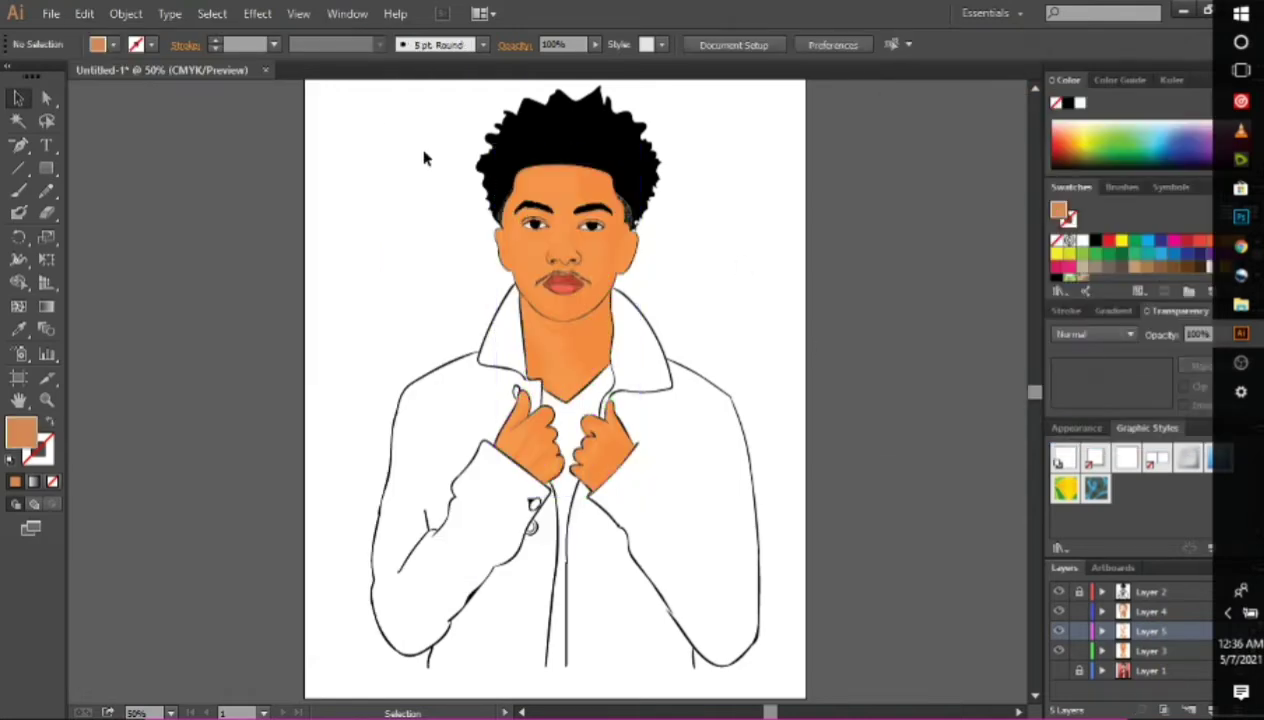
key("ctrl+plus")
key("ctrl+plus")
key("ctrl+plus")
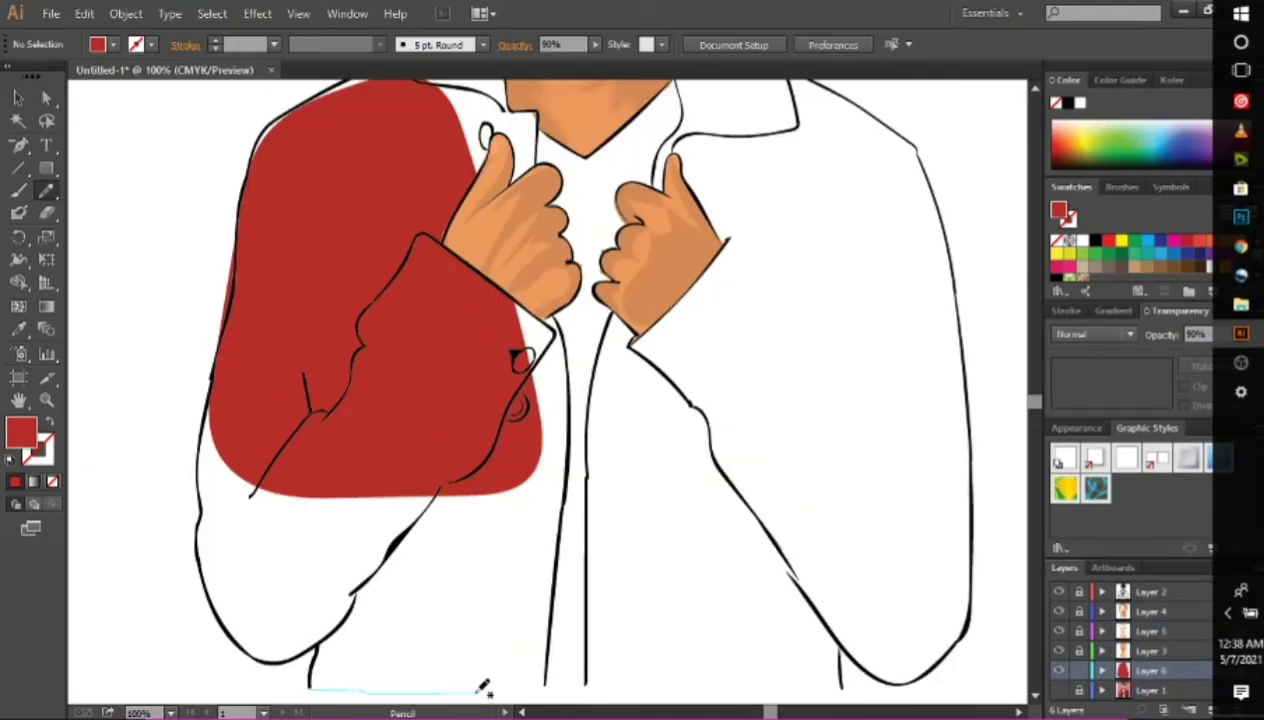
Fill the left sleeve, collar and shoulder of the jacket with red
left_click_drag(316, 680, 545, 683)
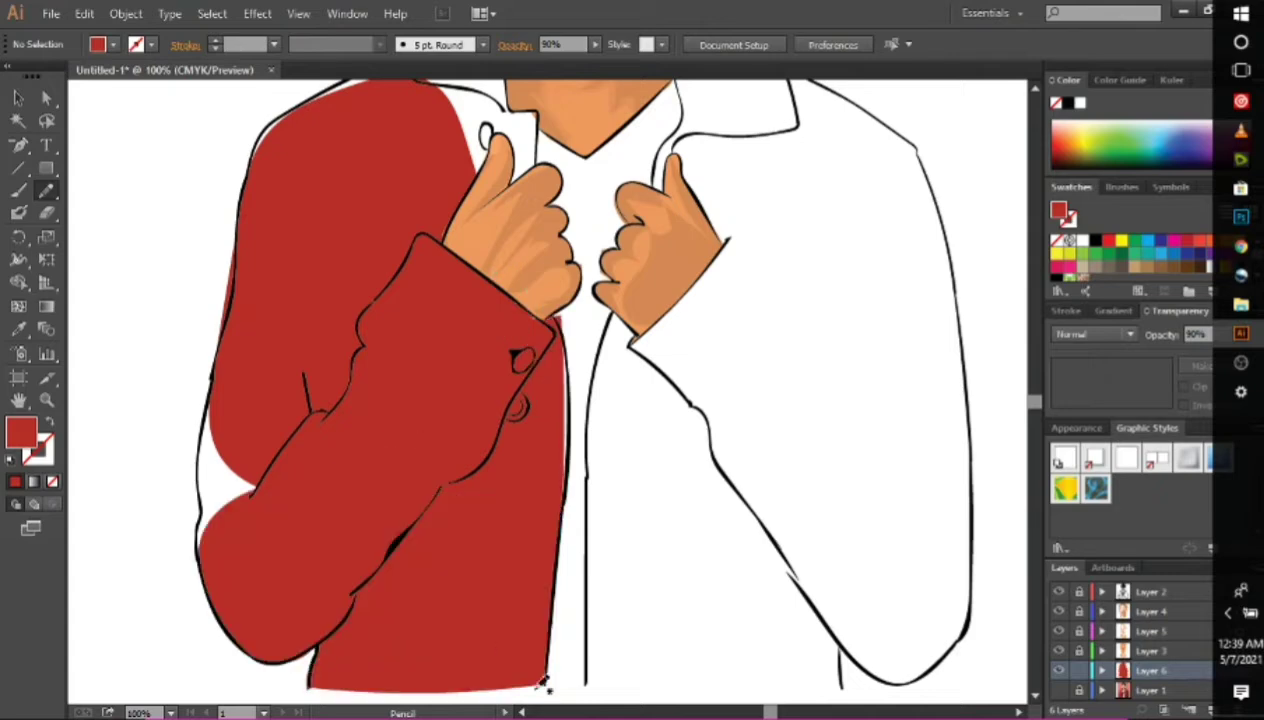
left_click_drag(245, 425, 207, 543)
scroll(527, 322, "up", 4)
left_click_drag(393, 508, 543, 336)
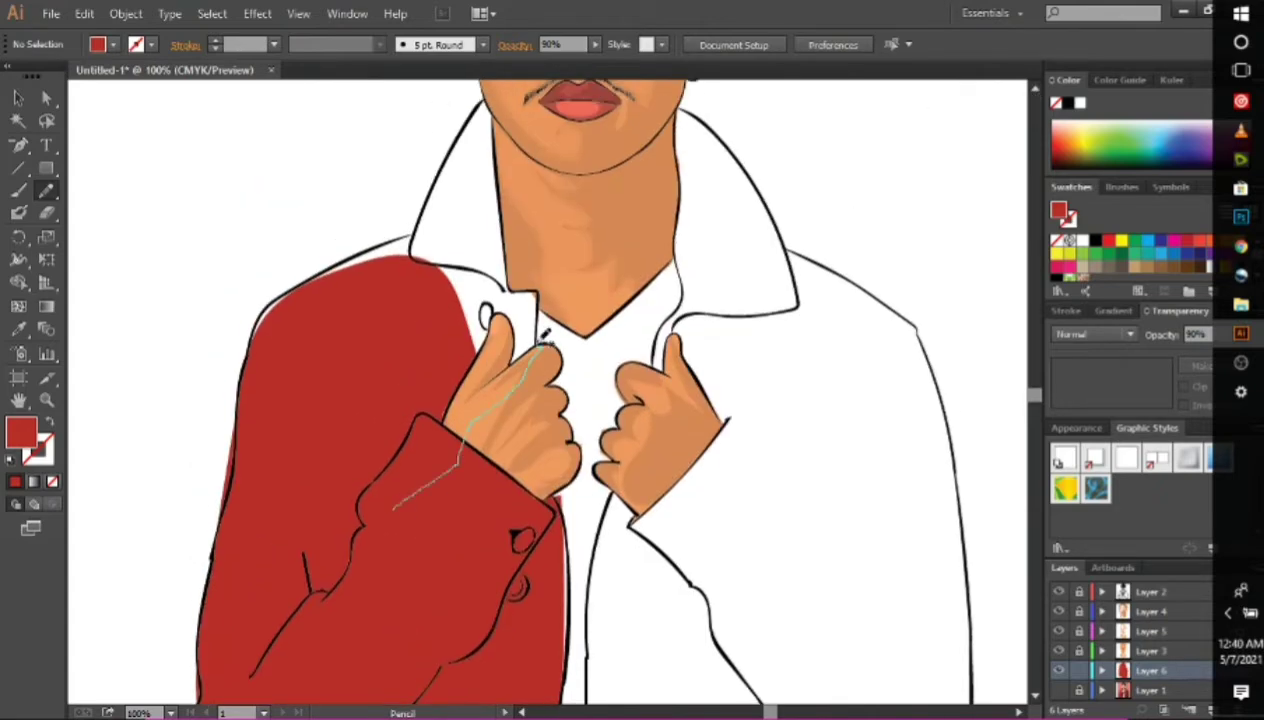
left_click_drag(322, 272, 246, 372)
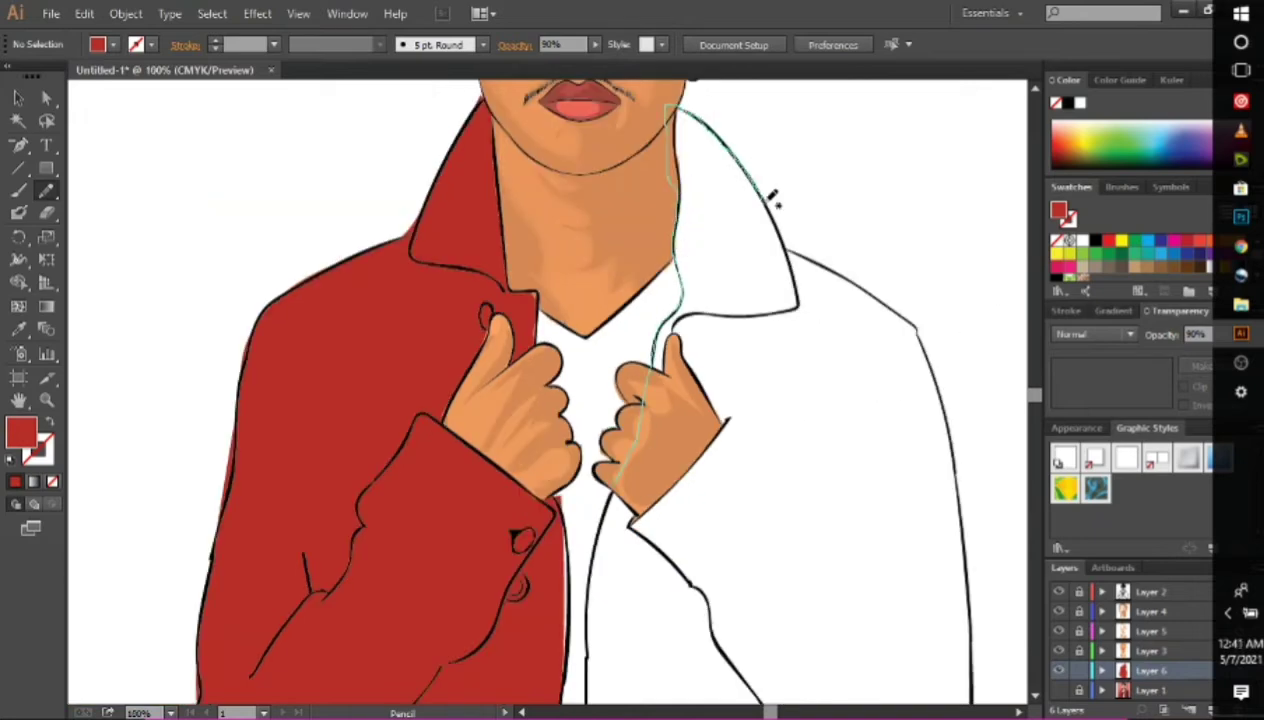
Trace and close the right jacket panel so it fills red
left_click_drag(771, 195, 566, 508)
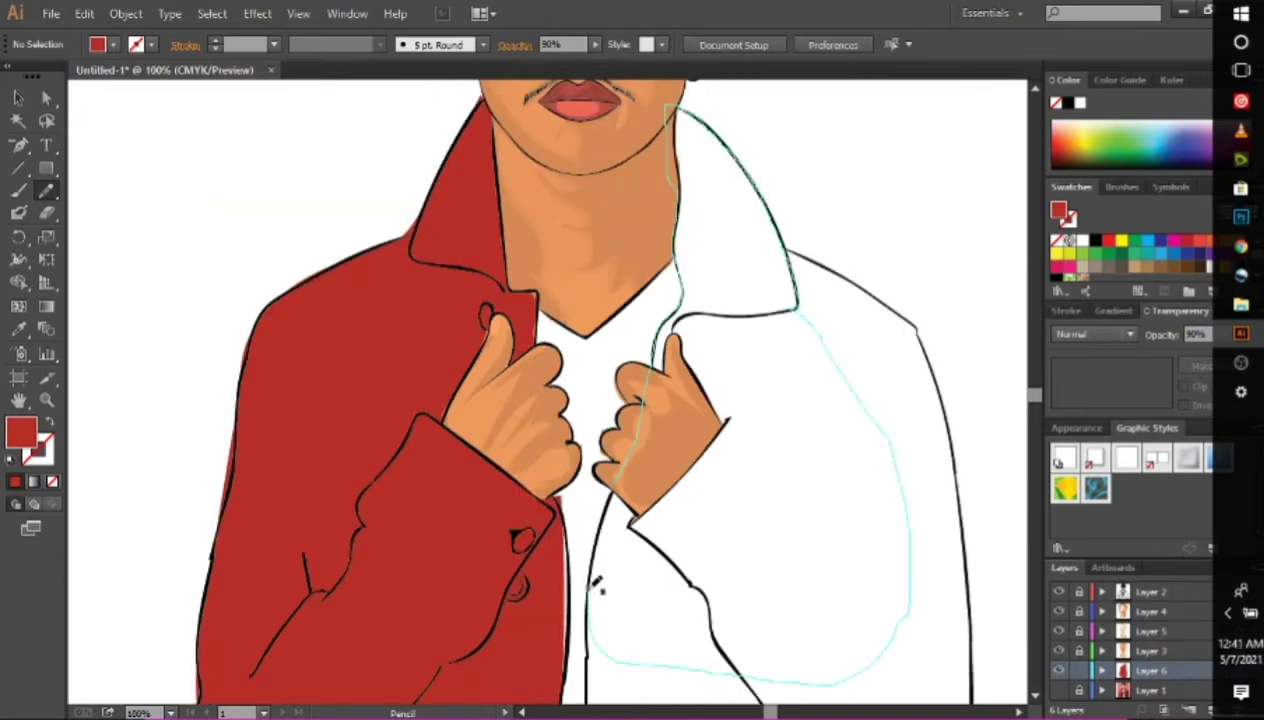
scroll(747, 484, "down", 6)
left_click_drag(586, 330, 594, 449)
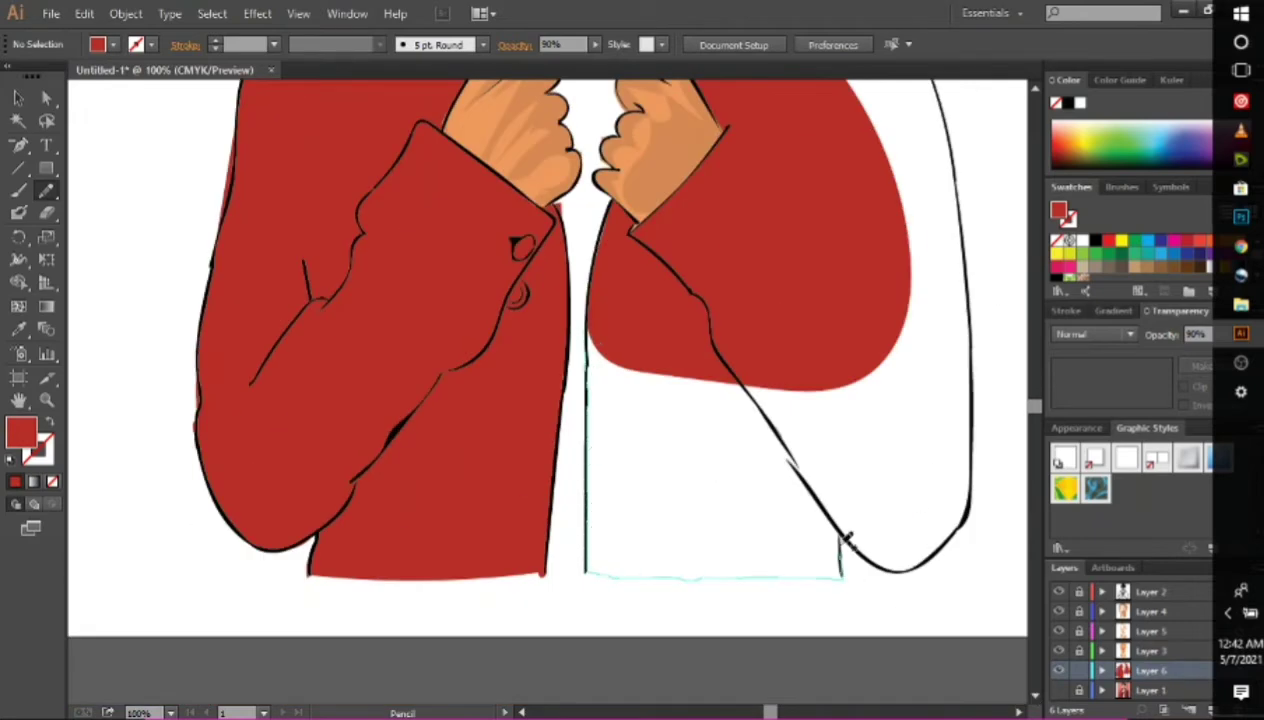
left_click_drag(778, 148, 772, 152)
scroll(700, 400, "right", 3)
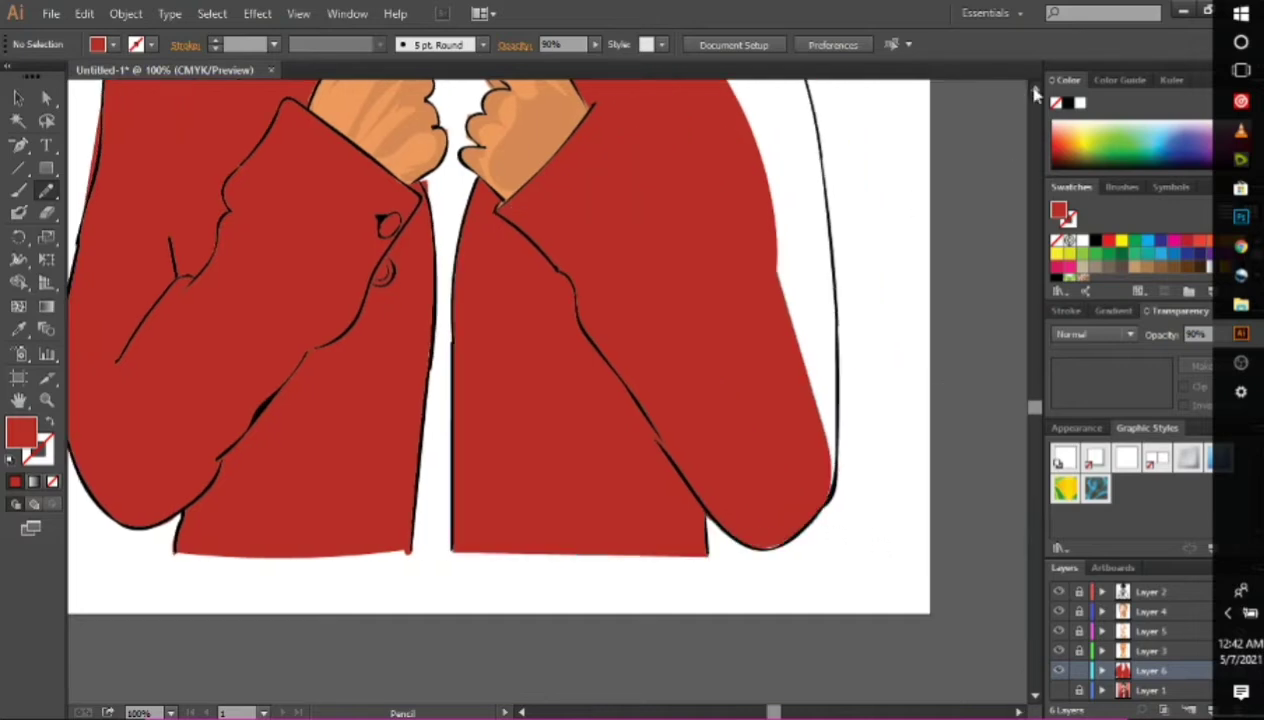
scroll(700, 400, "up", 5)
Fill the right collar edge and remaining right jacket edge with red
left_click_drag(521, 291, 558, 207)
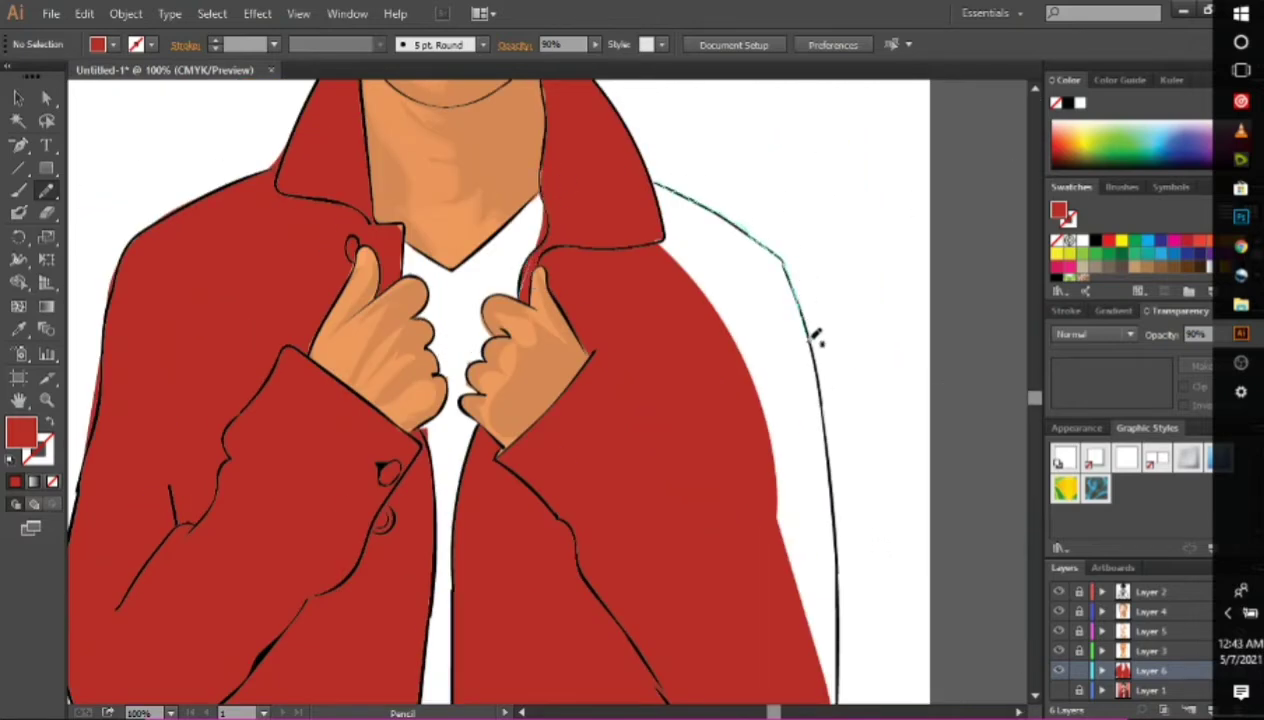
left_click_drag(843, 662, 836, 690)
left_click(1034, 697)
scroll(822, 577, "up", 3)
left_click_drag(820, 470, 805, 340)
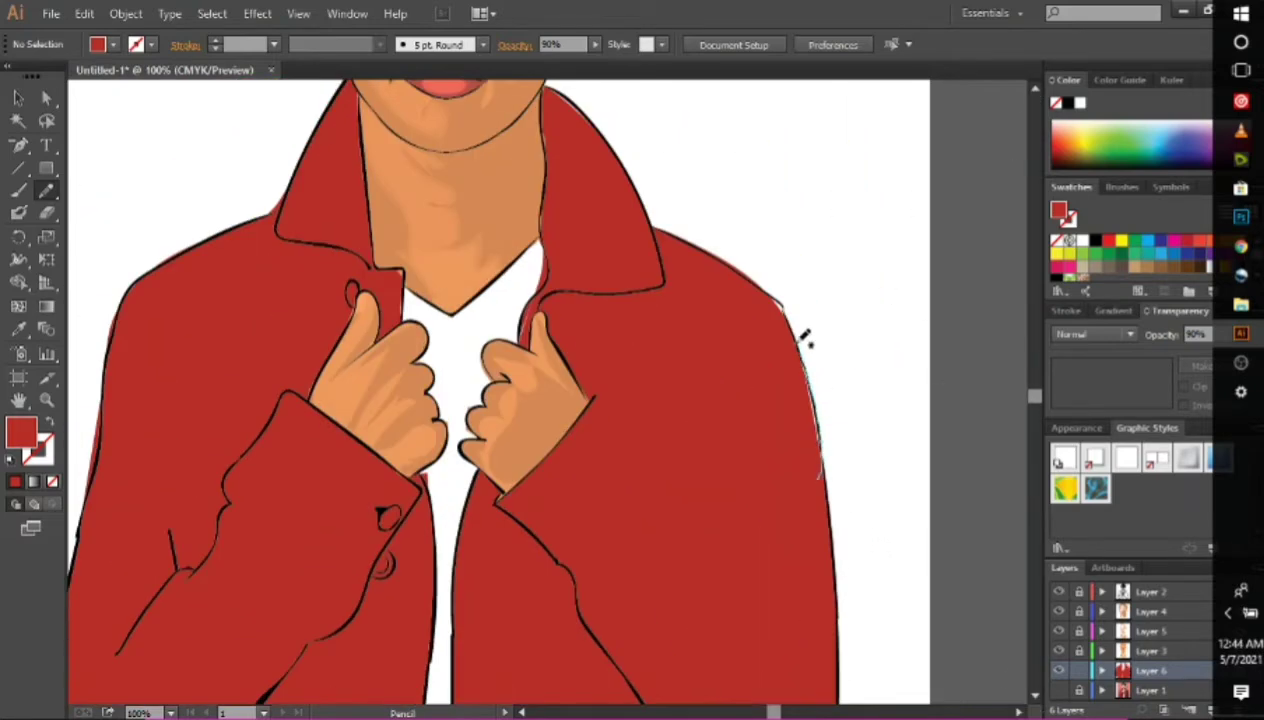
scroll(786, 302, "up", 2)
scroll(950, 319, "down", 4)
scroll(592, 663, "down", 2)
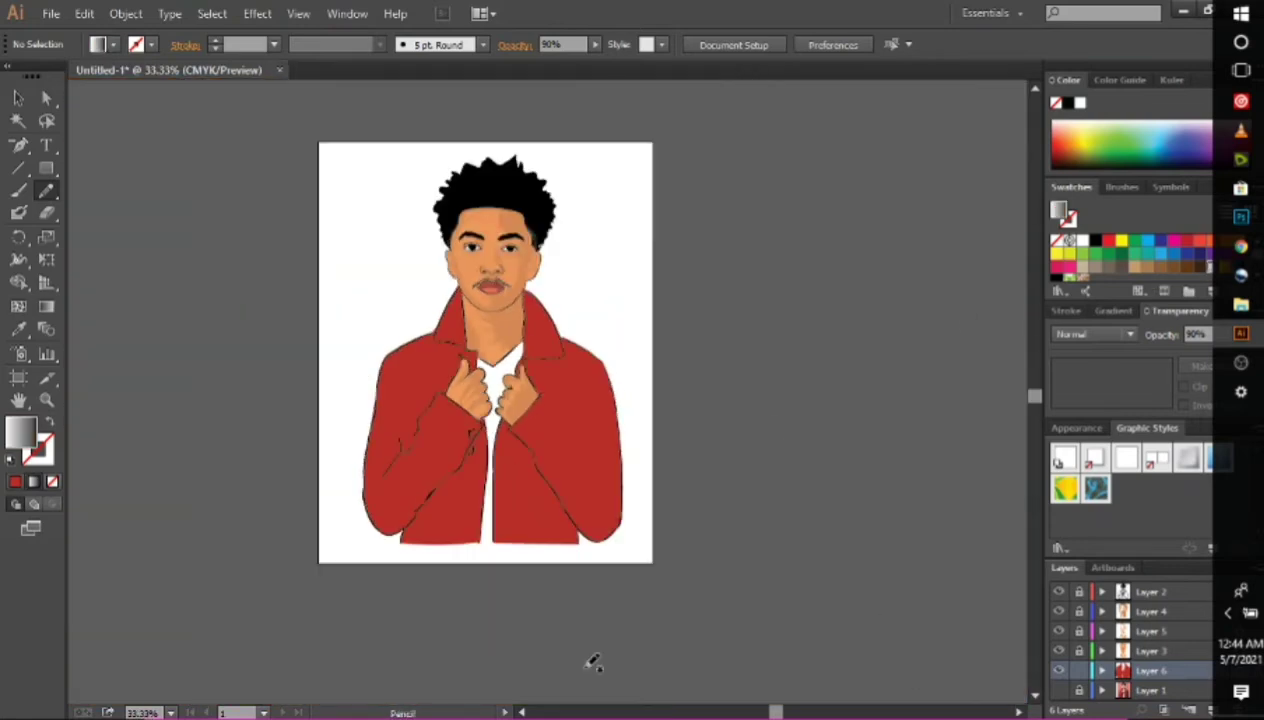
scroll(708, 573, "up", 5)
Give two jacket buttons the grey gradient with the Eyedropper, then resample the jacket red
key("i")
left_click(697, 578)
scroll(705, 430, "down", 4)
left_click(700, 445)
scroll(700, 445, "up", 6)
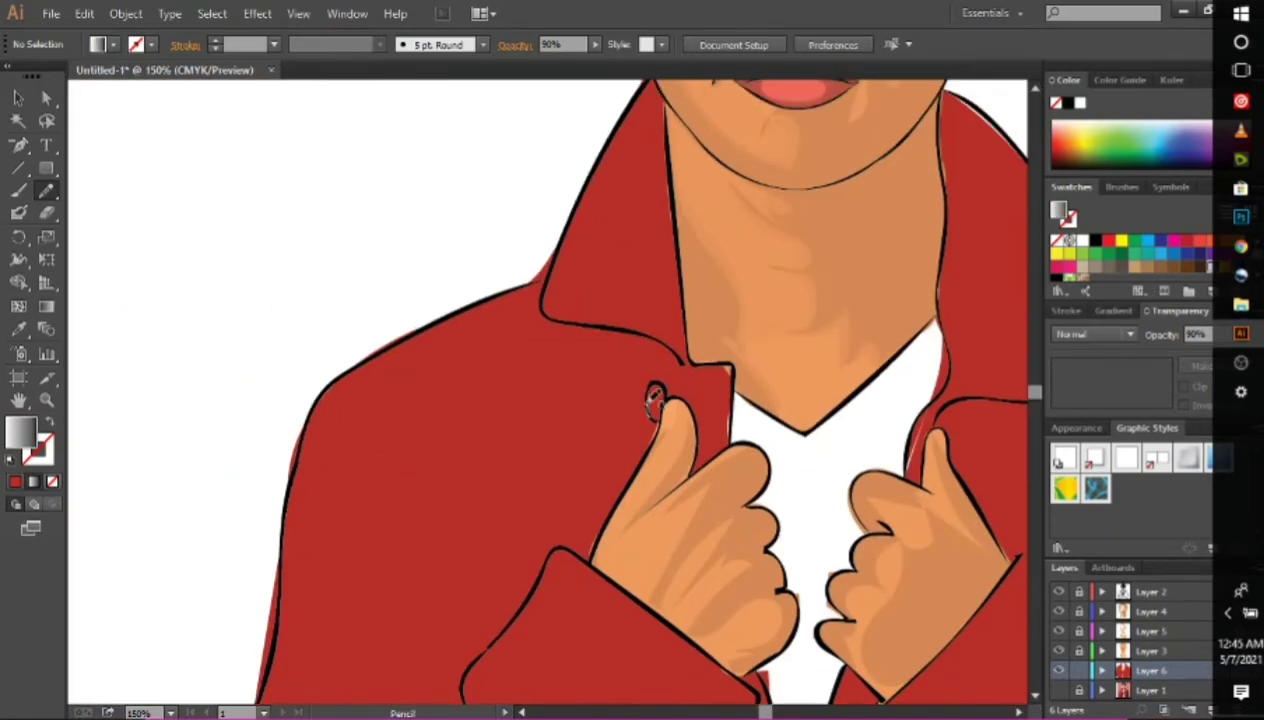
left_click(655, 400)
left_click(397, 420)
key("n")
scroll(386, 243, "down", 2)
scroll(386, 243, "down", 2)
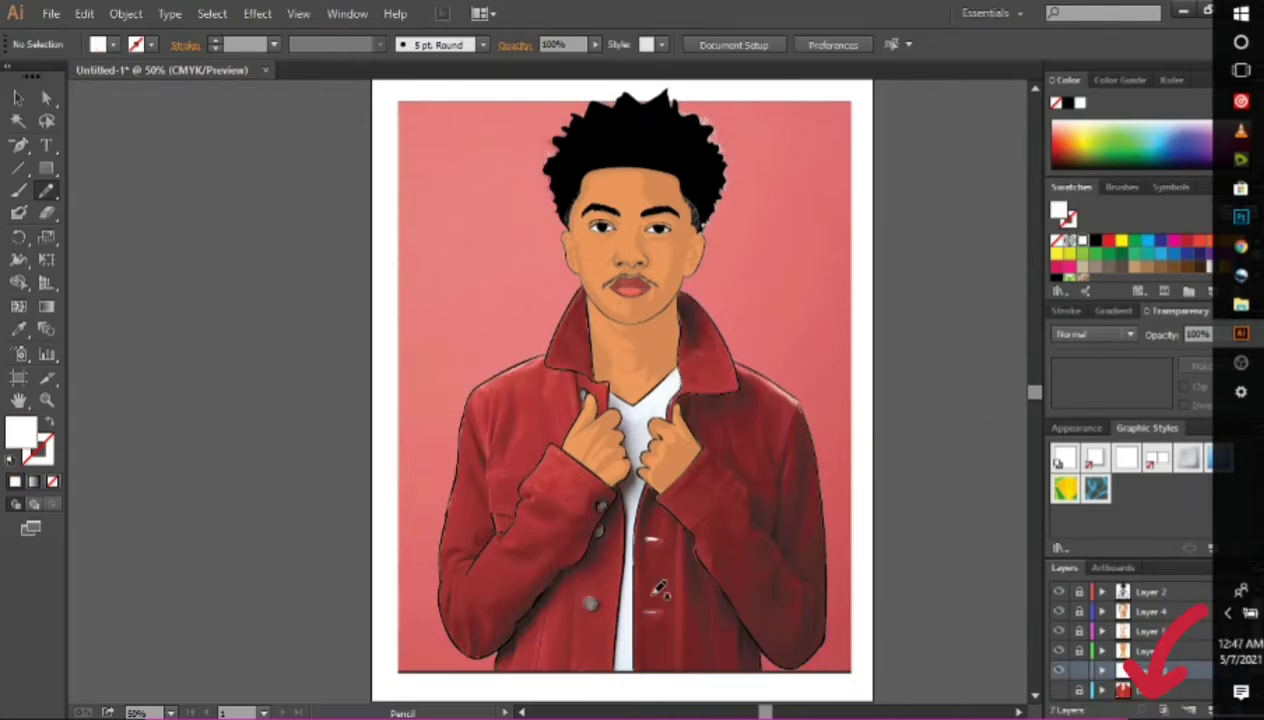
Add a new layer for jacket shading and delete the unwanted shading shape on the left sleeve
key("ctrl+plus")
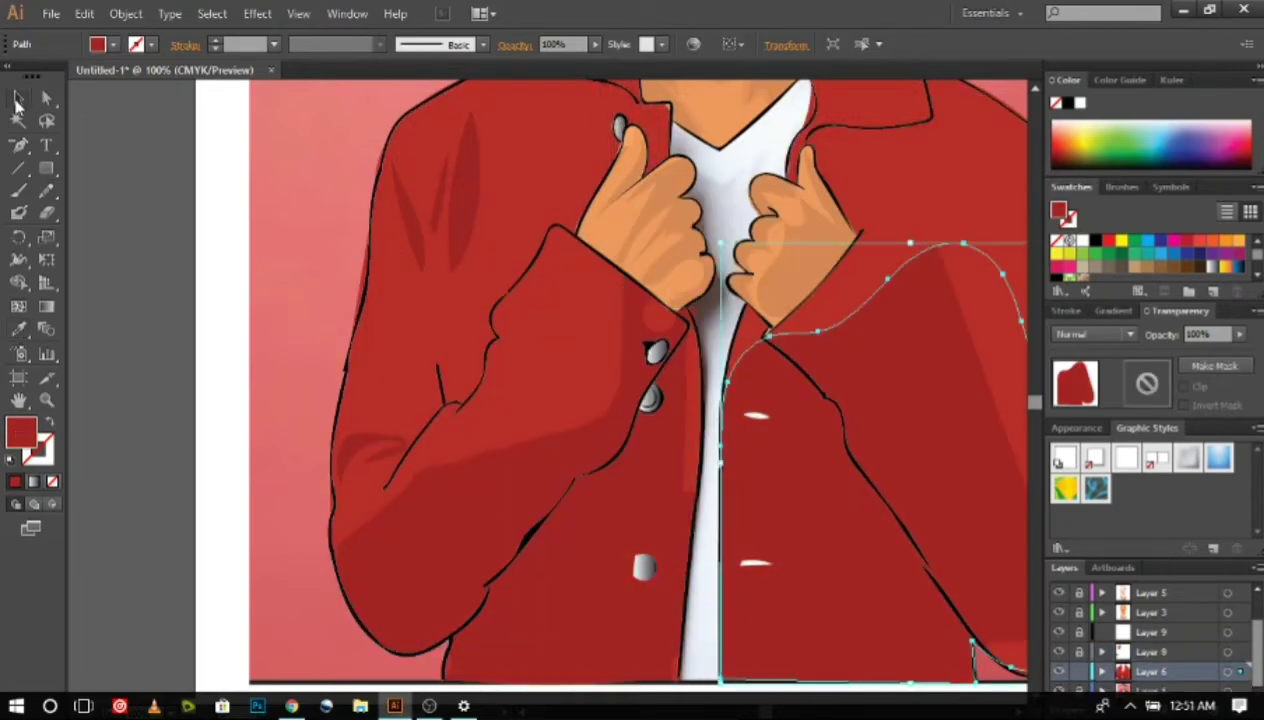
left_click(18, 98)
left_click(352, 511)
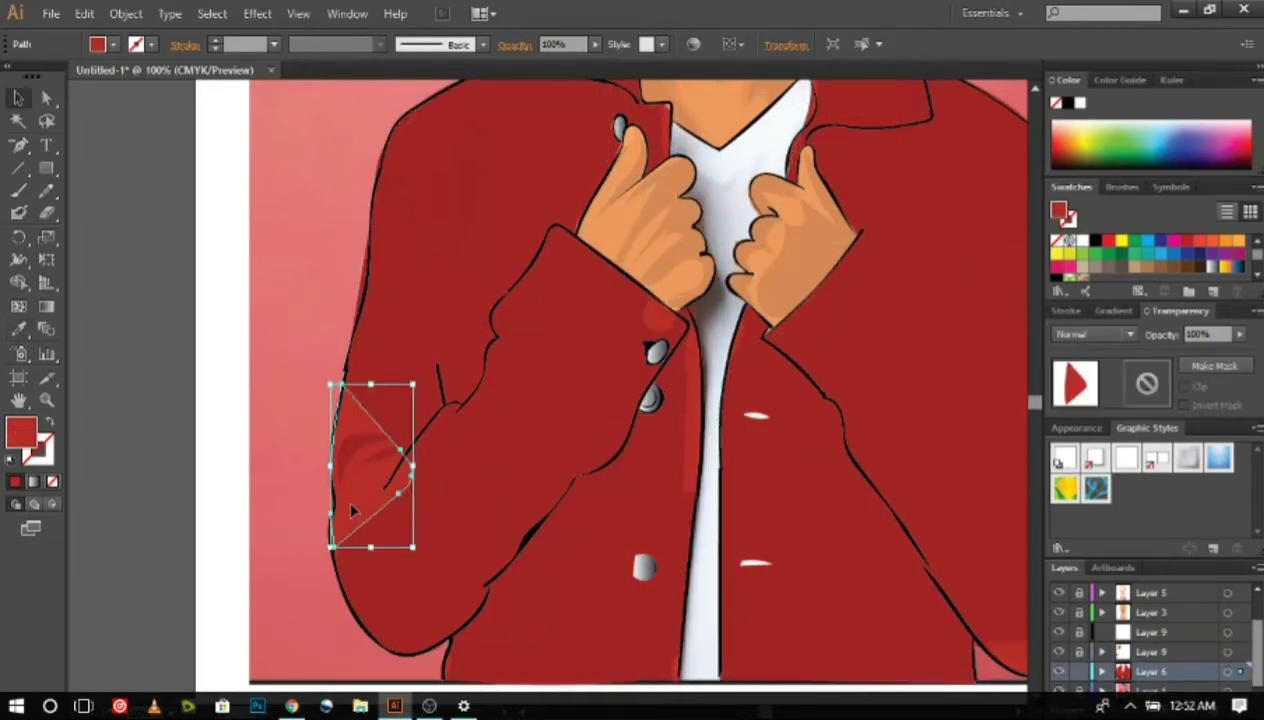
key("Delete")
left_click(692, 348)
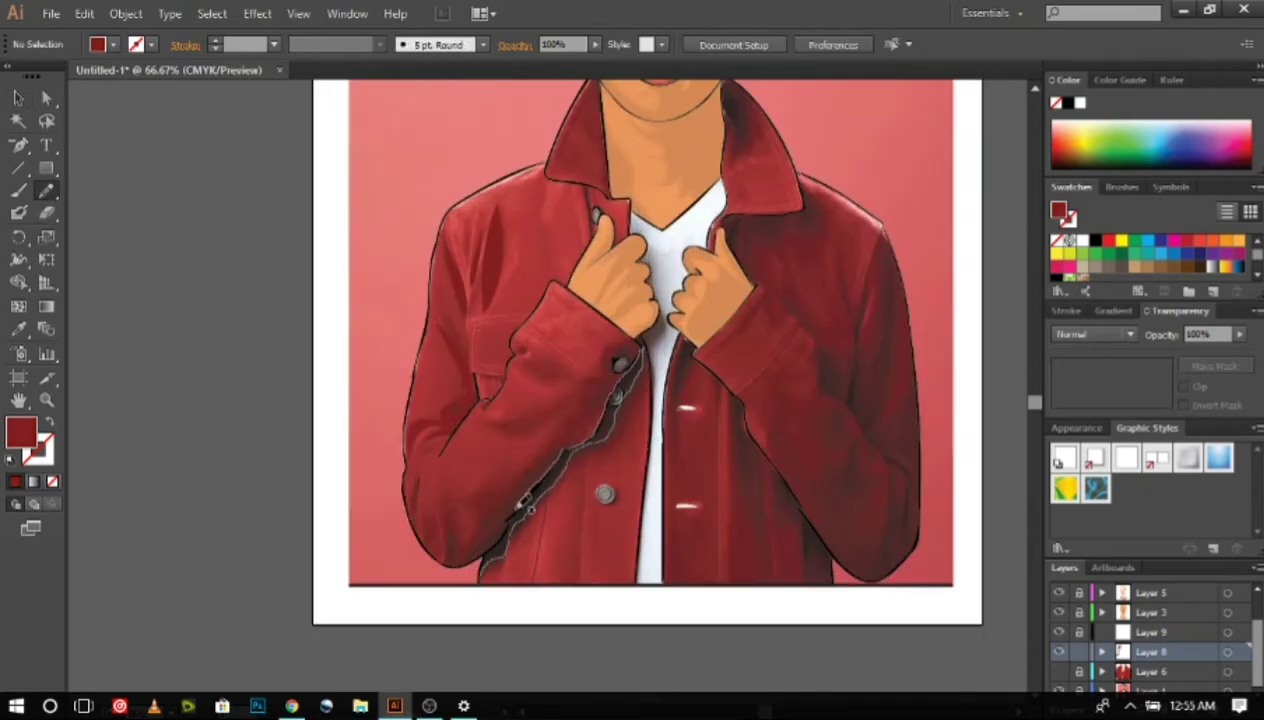
Draw dark outlines along the jacket sleeve edge
left_click_drag(425, 515, 447, 553)
left_click_drag(554, 467, 440, 540)
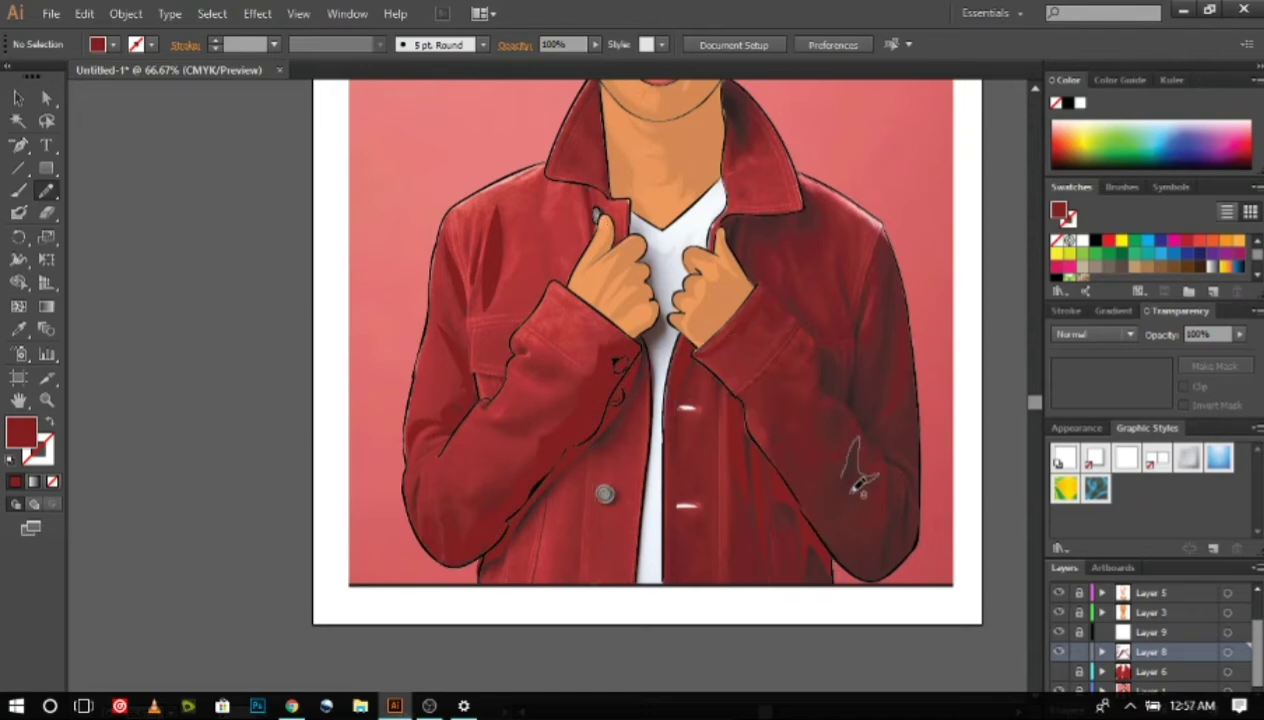
right_click(742, 396)
left_click(770, 454)
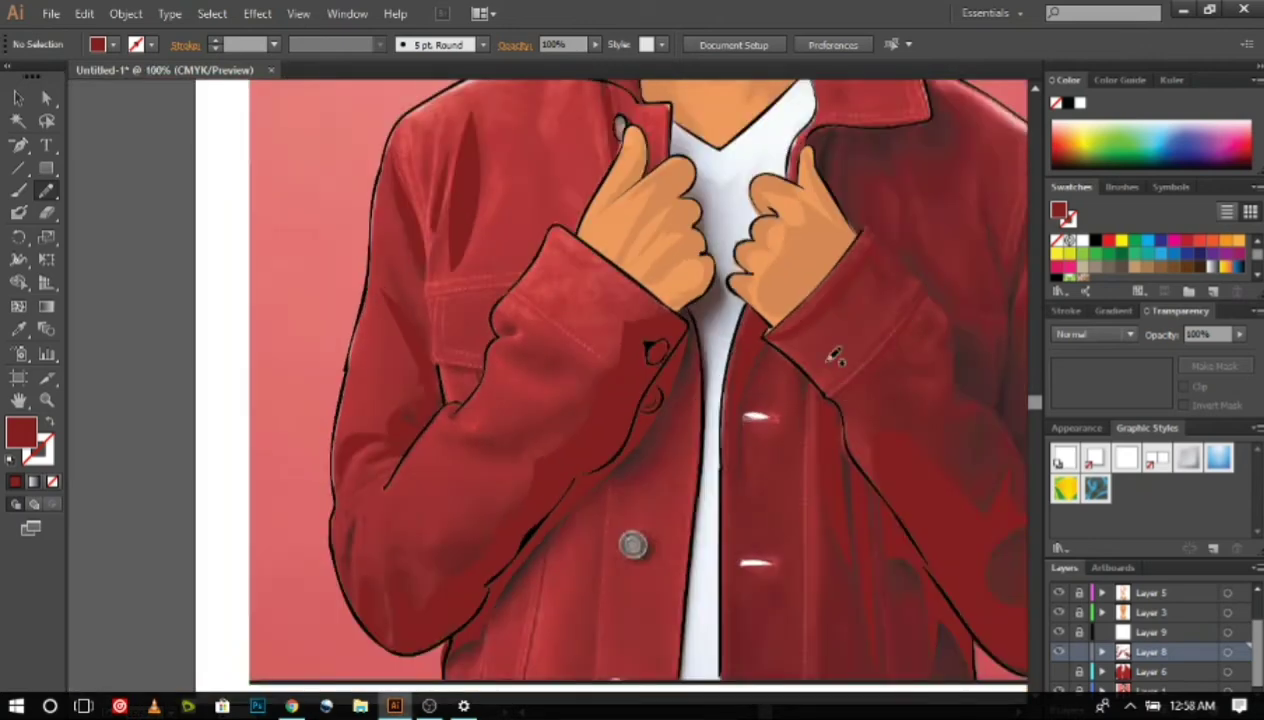
key("ctrl+minus")
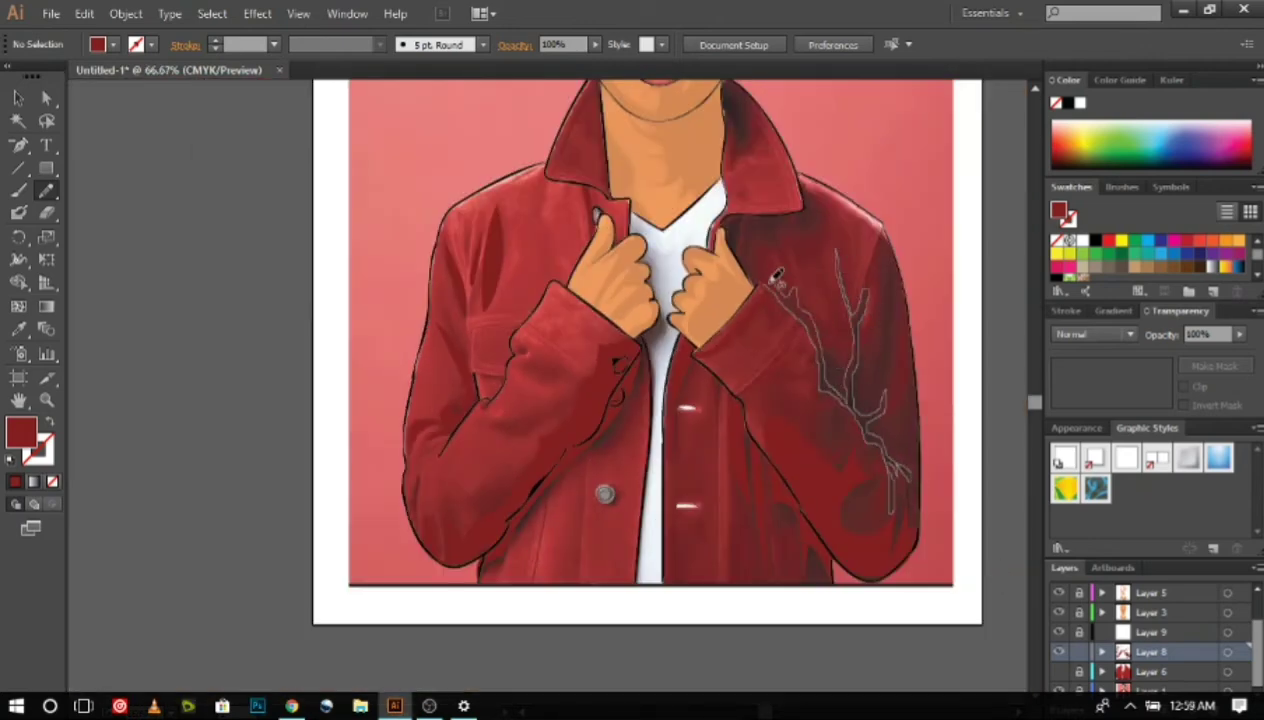
scroll(776, 277, "up", 3)
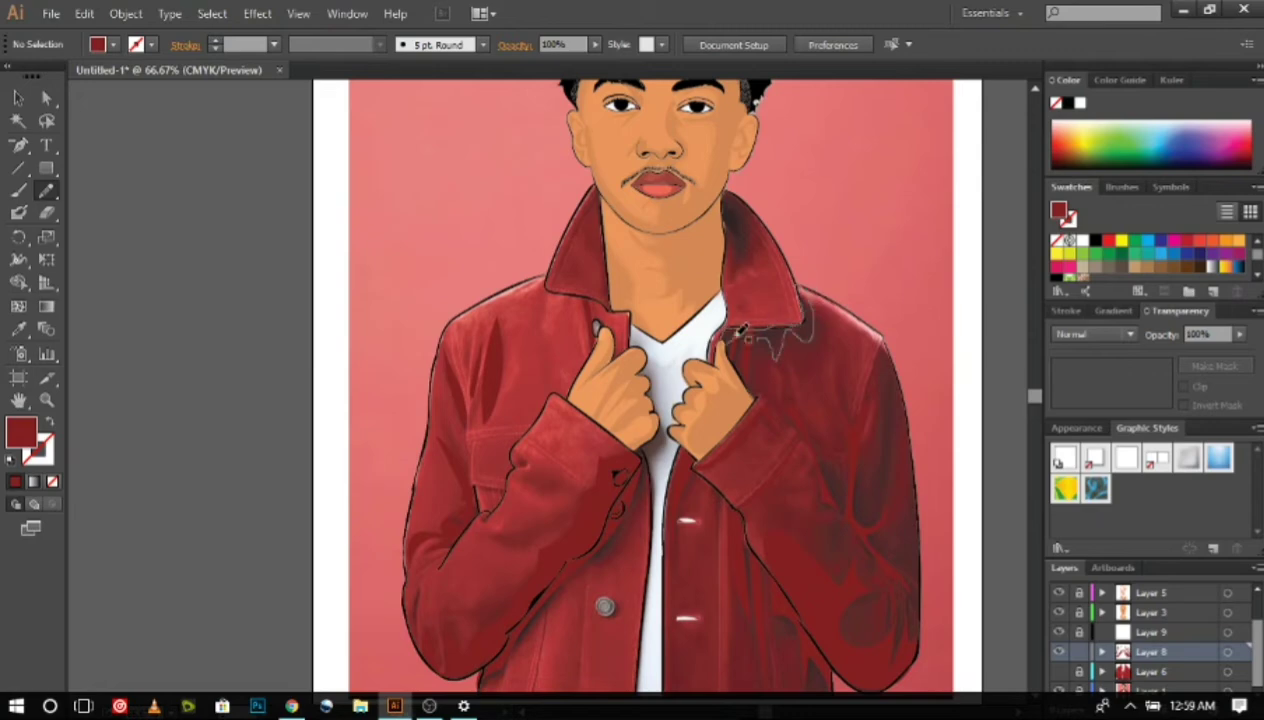
Add a dark red collar shadow and a bright red highlight line along the pocket edge
left_click_drag(578, 205, 575, 198)
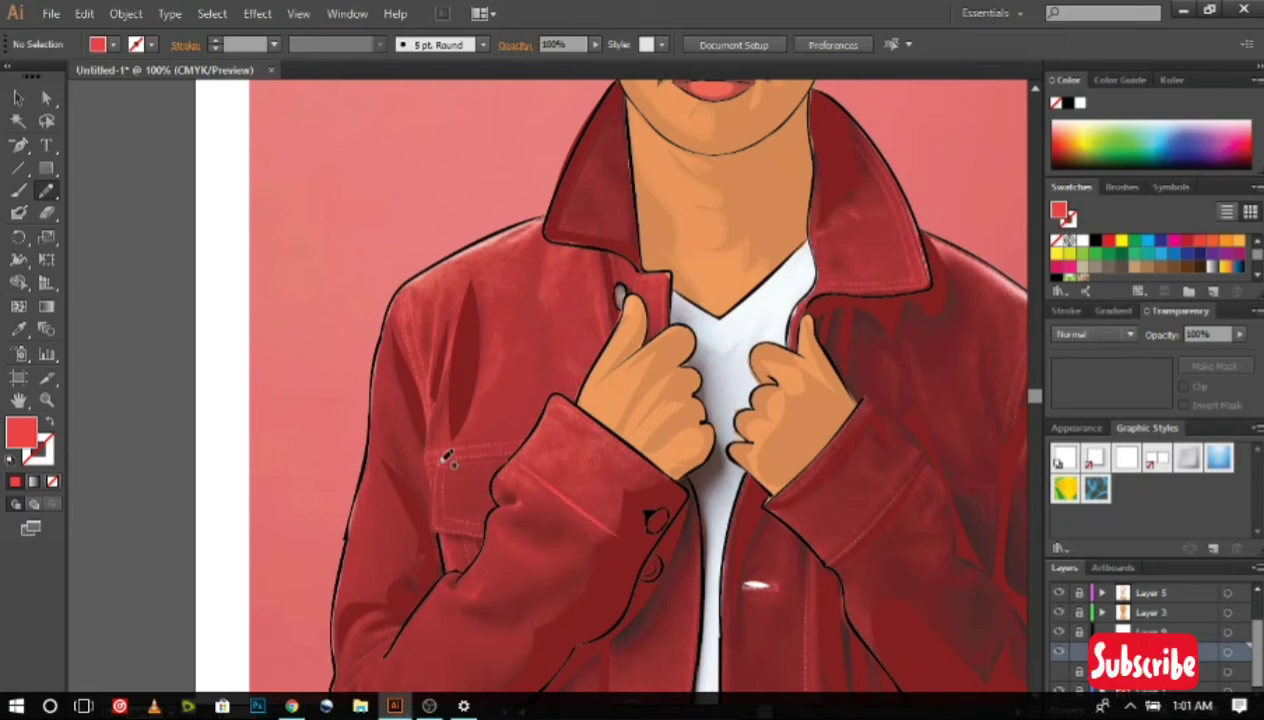
left_click_drag(447, 457, 453, 515)
key("ctrl+plus")
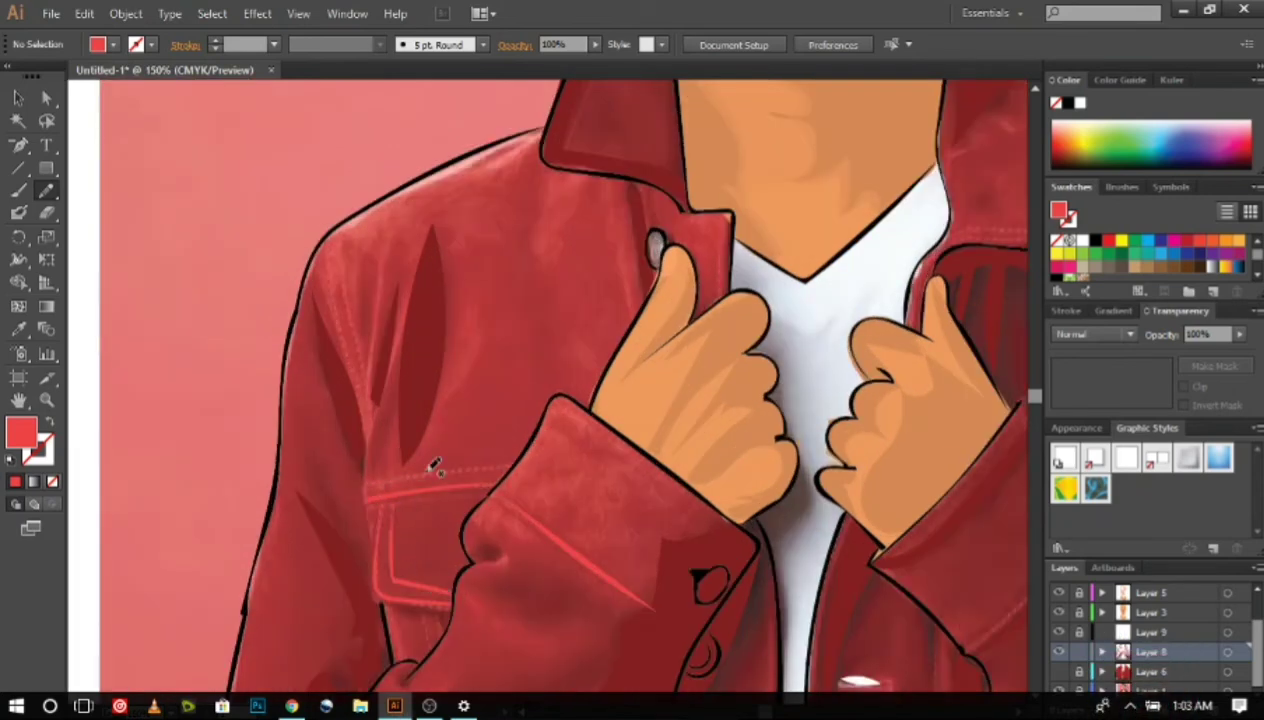
key("ctrl+minus")
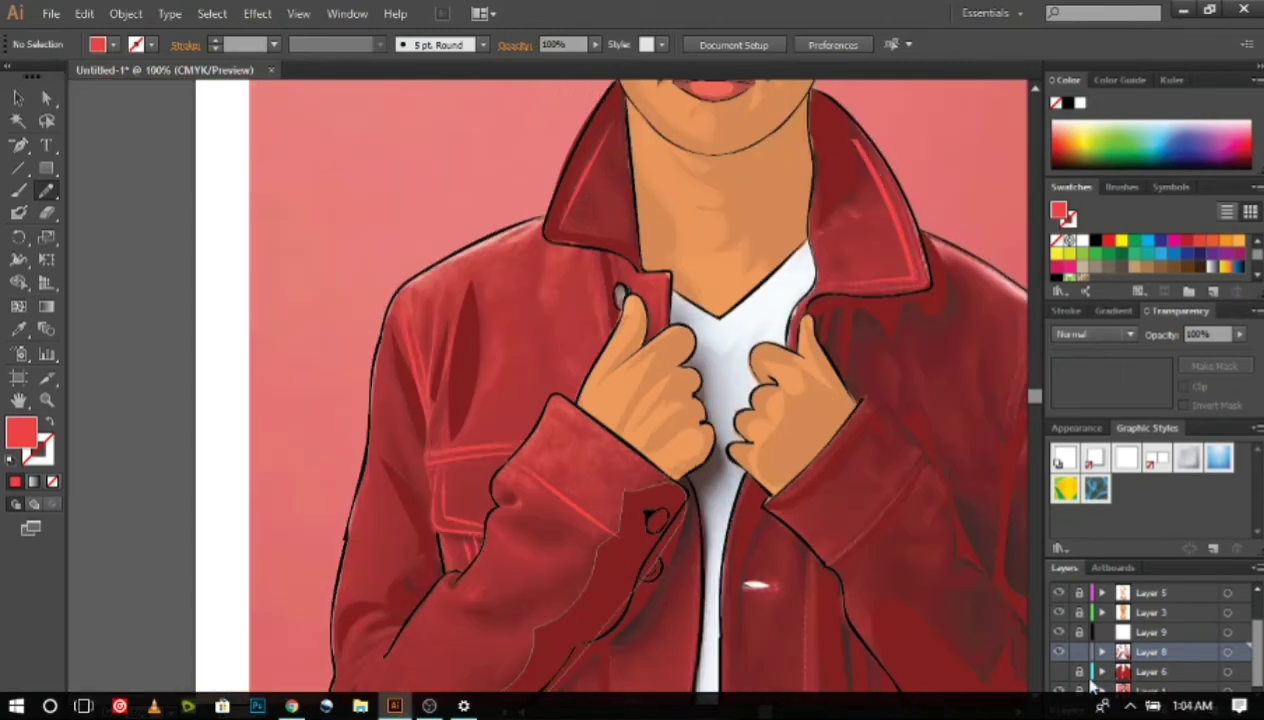
key("ctrl+minus")
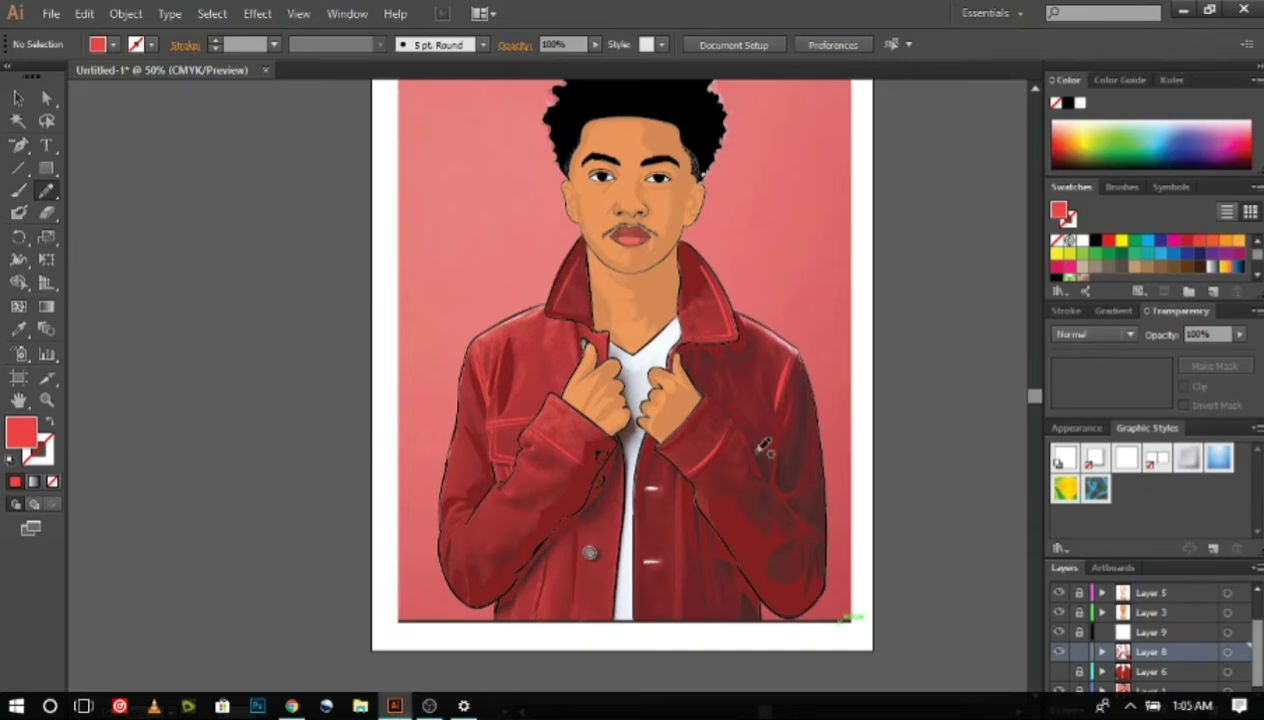
Change the fill colour to dark red
double_click(22, 430)
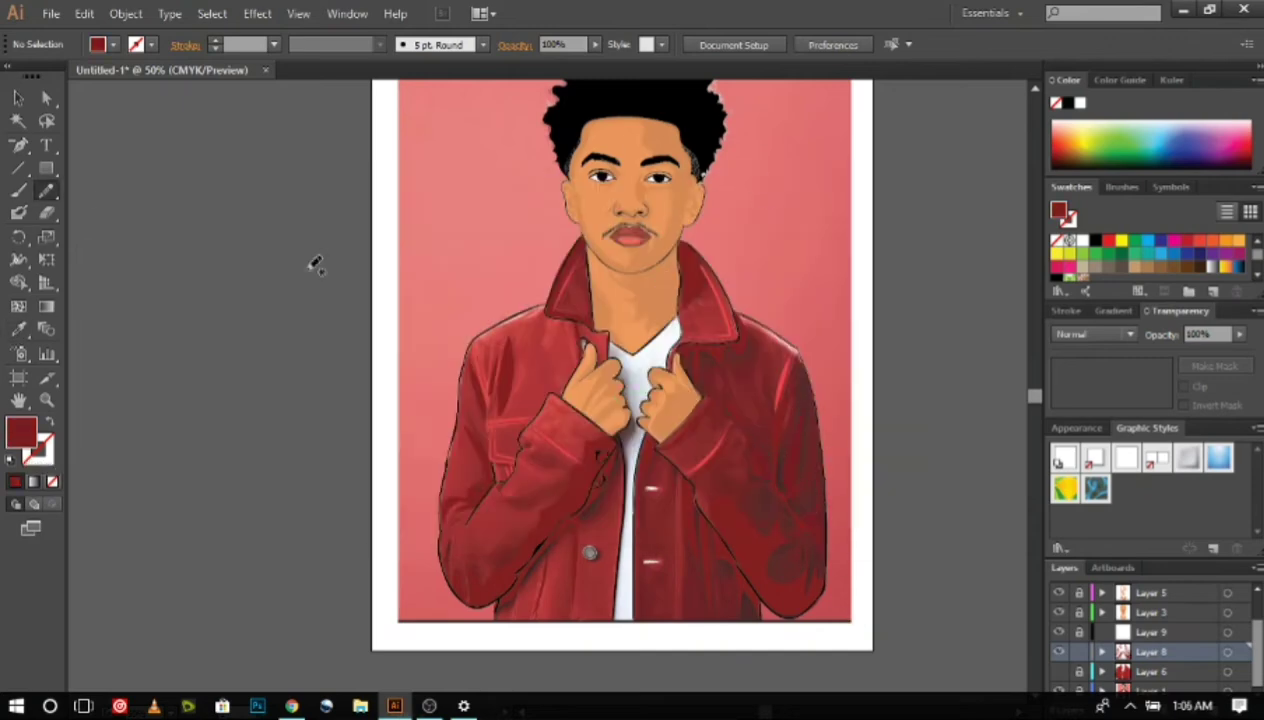